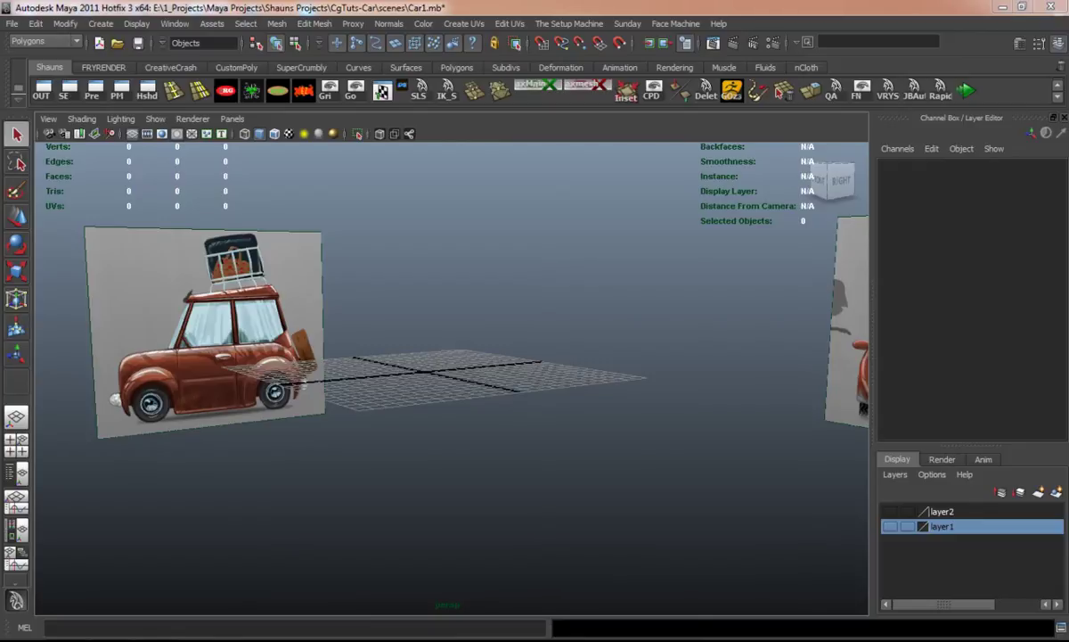
# - Draw an EP curve in the side view, rising about 2 units from the grid origin and bending into a horizontal run of about 5 units
pyautogui.click(259, 562)
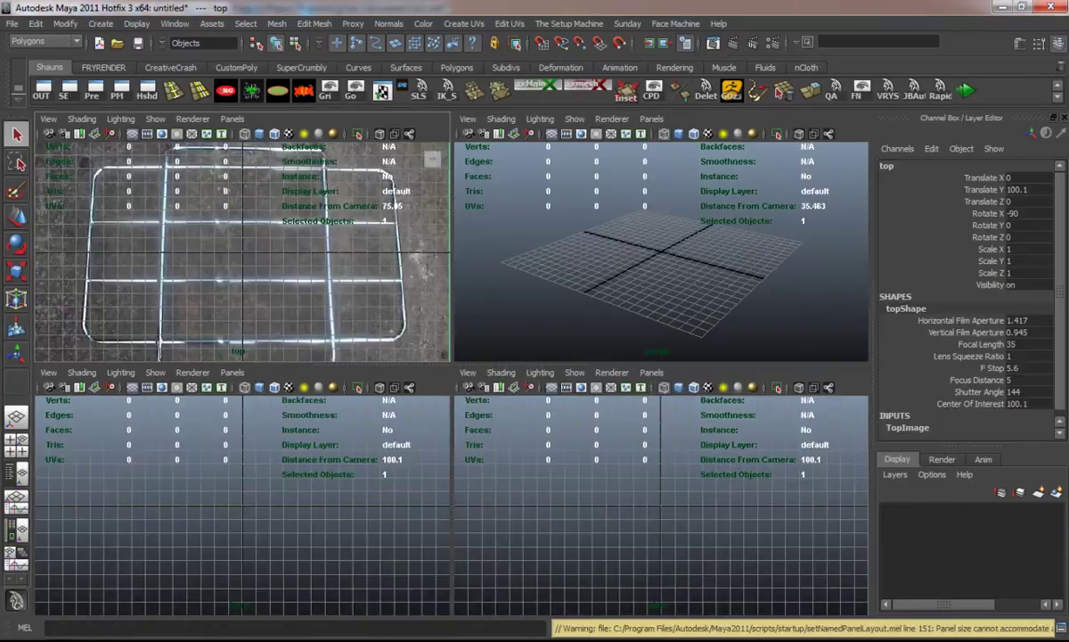
pyautogui.press('space')
pyautogui.keyDown('alt'); pyautogui.moveTo(445, 374); pyautogui.dragTo(417, 342, button='middle'); pyautogui.keyUp('alt')
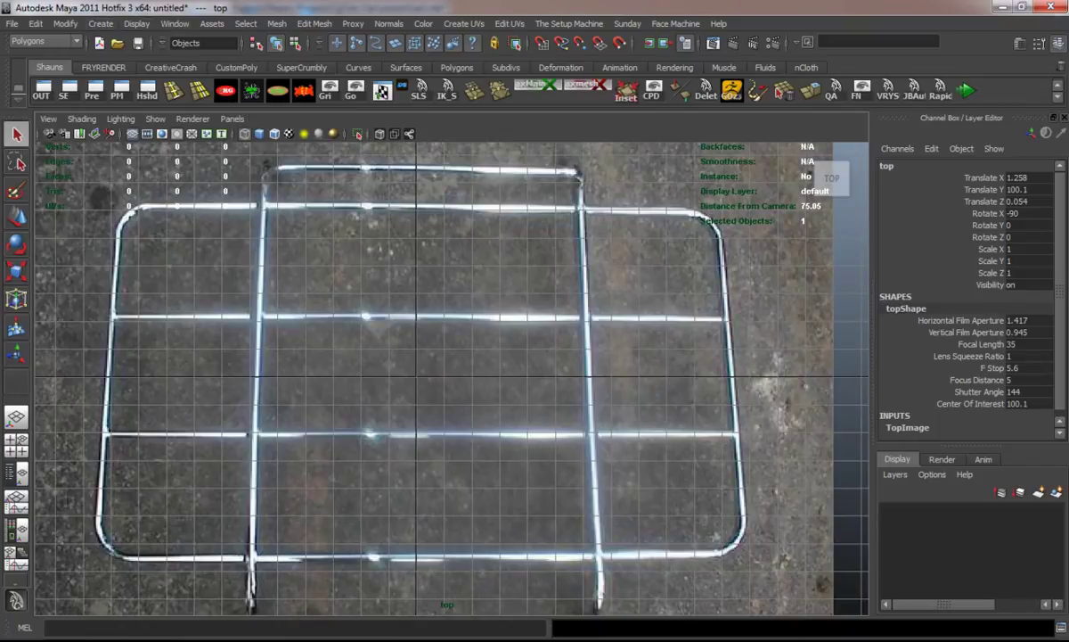
pyautogui.click(101, 23)
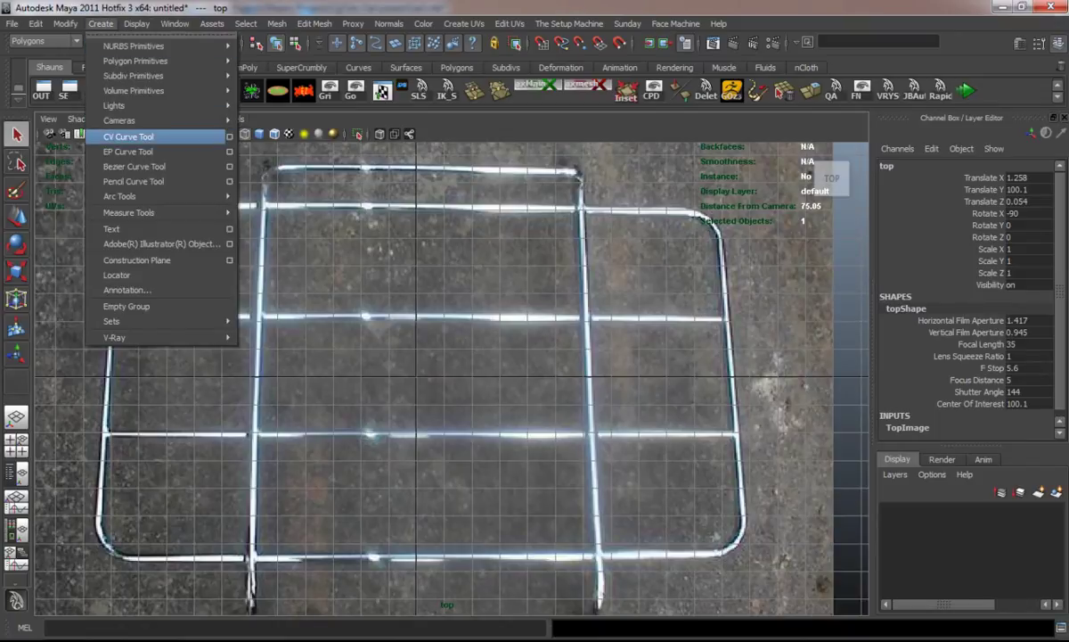
pyautogui.click(128, 152)
pyautogui.press('space')
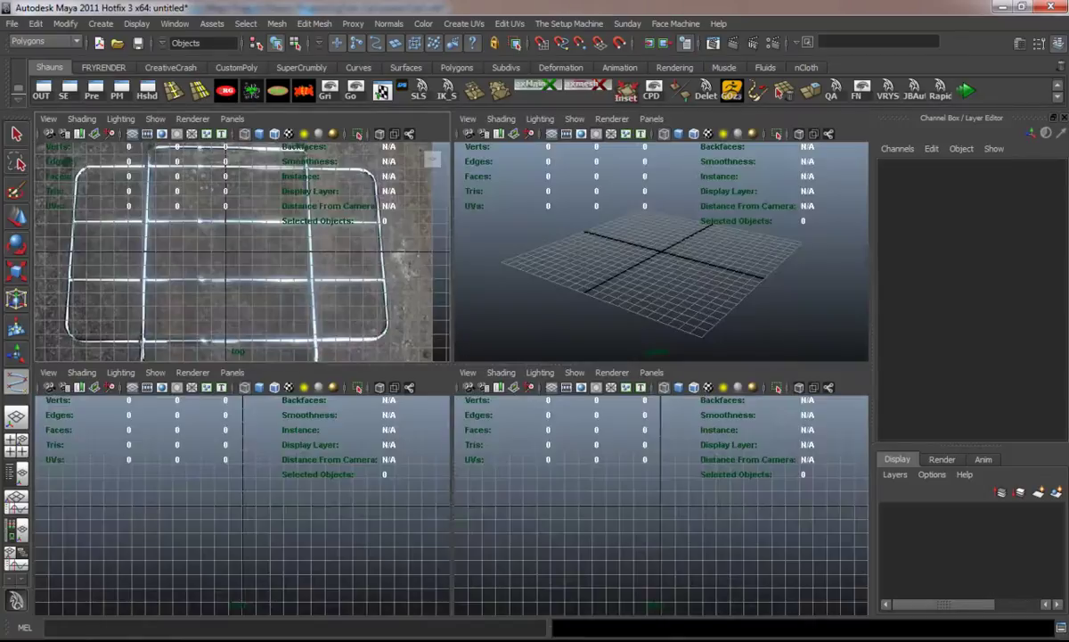
pyautogui.press('space')
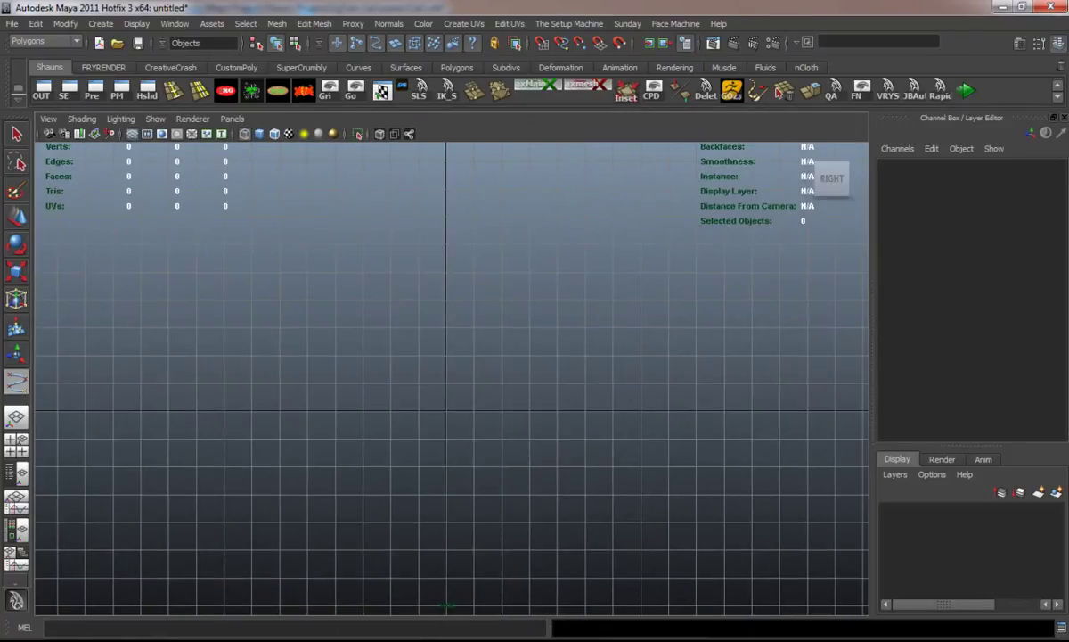
pyautogui.click(446, 412)
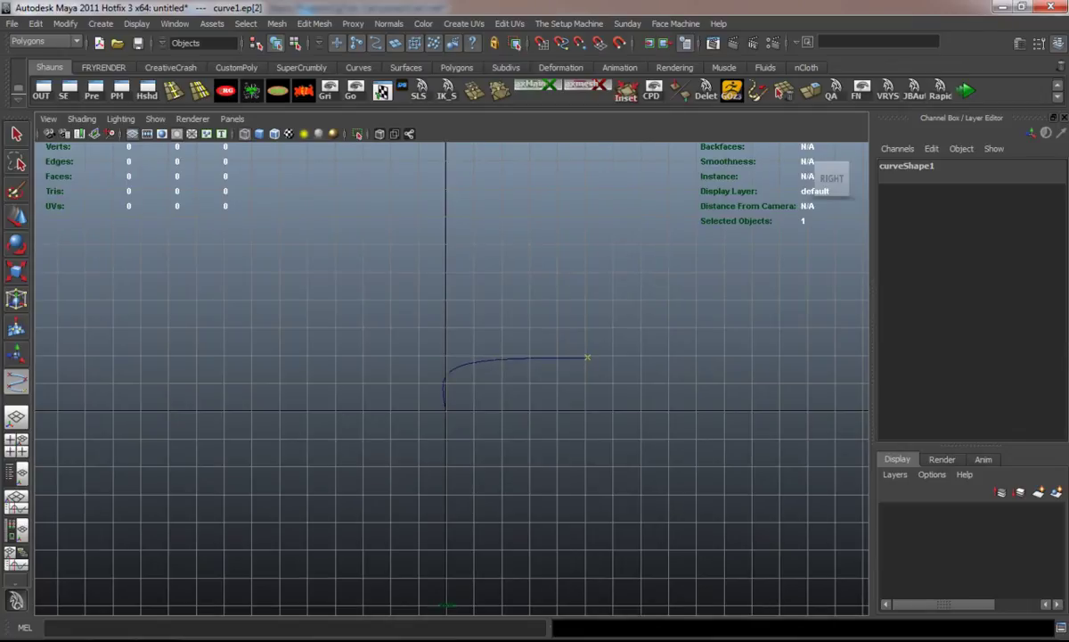
# - Move the control vertices at the curve's bend up and slightly along Z to even out the rounded corner
pyautogui.press('q')
pyautogui.moveTo(447, 370); pyautogui.dragTo(383, 370, button='right')
pyautogui.press('w')
pyautogui.moveTo(461, 396); pyautogui.dragTo(403, 344)
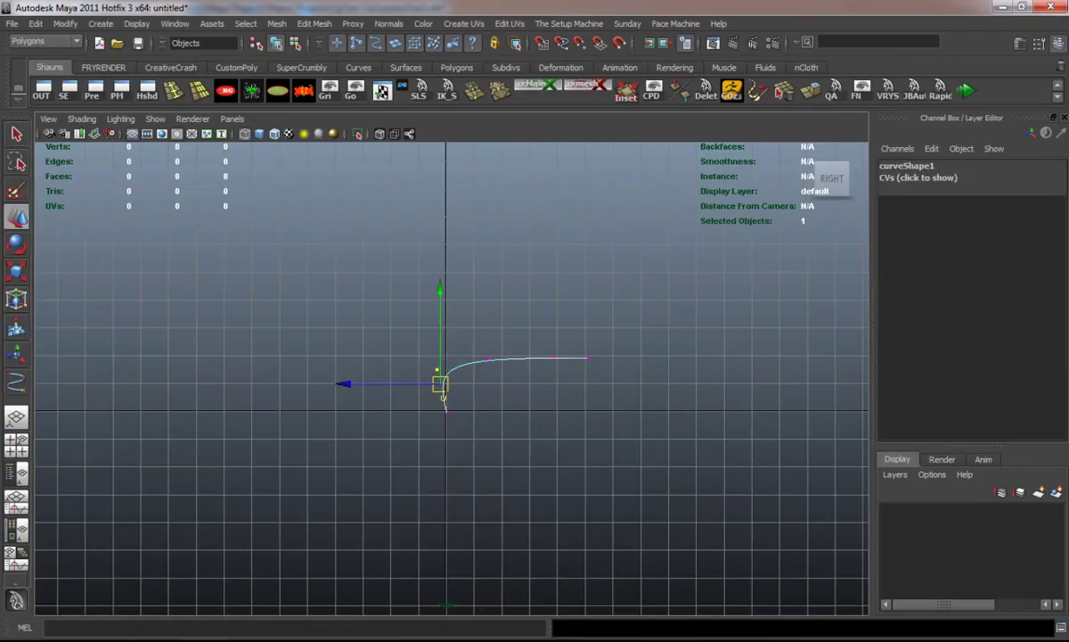
pyautogui.click(439, 280)
pyautogui.moveTo(439, 280); pyautogui.dragTo(437, 266)
pyautogui.moveTo(341, 357)
pyautogui.mouseDown()
pyautogui.moveTo(362, 358)
pyautogui.moveTo(354, 357)
pyautogui.mouseUp()
pyautogui.click(339, 393)
pyautogui.scroll(4, 452, 379)
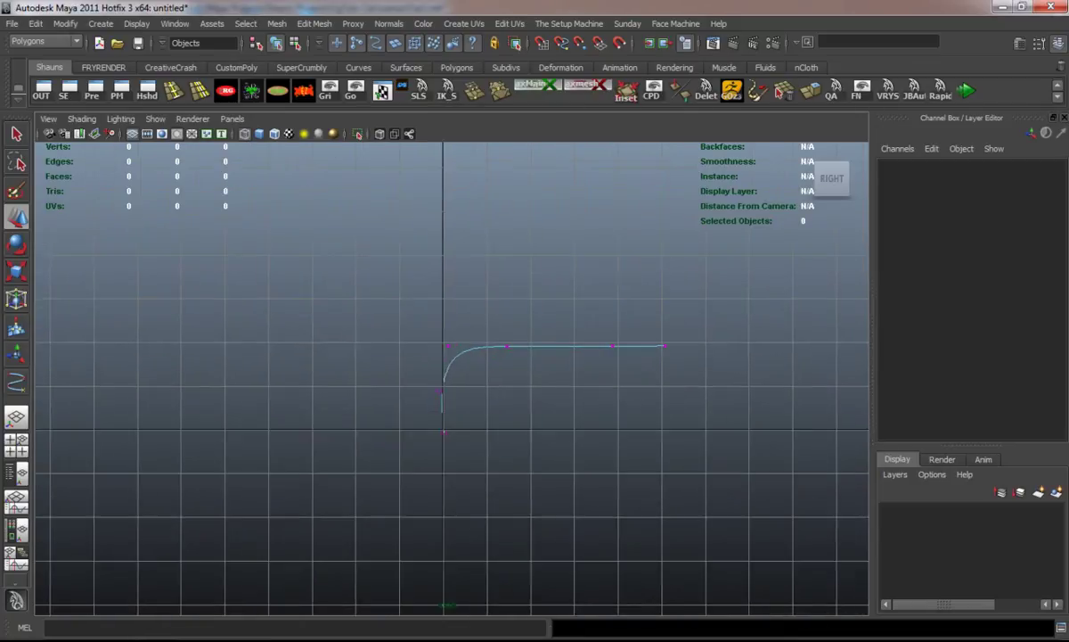
# - Create a polygon cylinder at the curve's start, about 0.58 in radius and 3.4 high, with 8 axis subdivisions
pyautogui.press('space')
pyautogui.press('space')
pyautogui.keyDown('alt'); pyautogui.moveTo(535, 374); pyautogui.dragTo(571, 410); pyautogui.keyUp('alt')
pyautogui.click(456, 67)
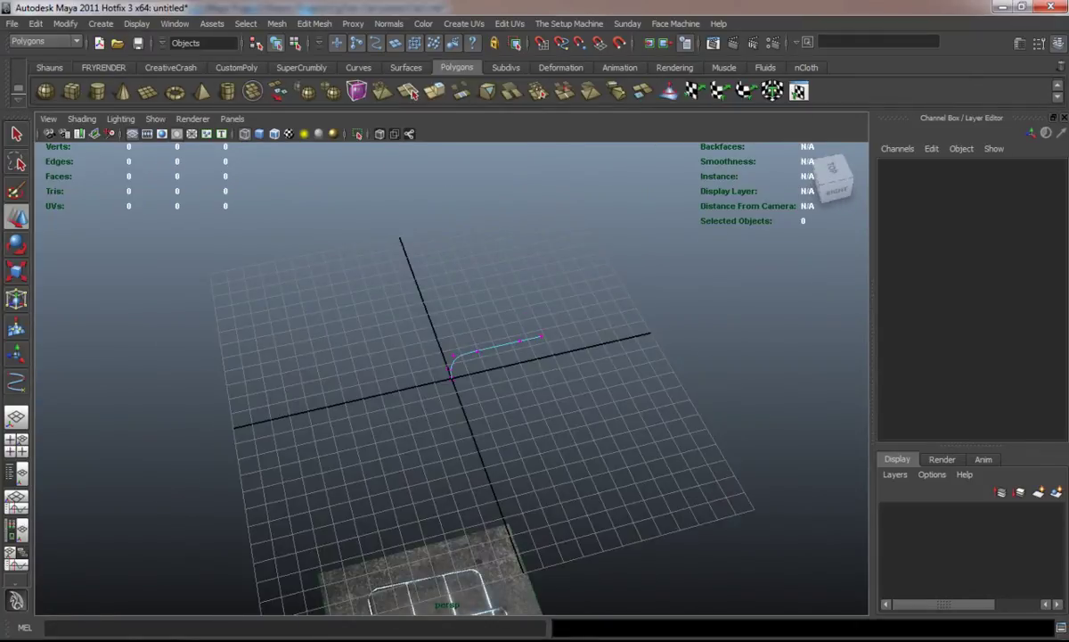
pyautogui.click(97, 90)
pyautogui.keyDown('alt'); pyautogui.moveTo(499, 401); pyautogui.dragTo(570, 366); pyautogui.keyUp('alt')
pyautogui.moveTo(452, 377); pyautogui.dragTo(455, 319)
pyautogui.click(1042, 367)
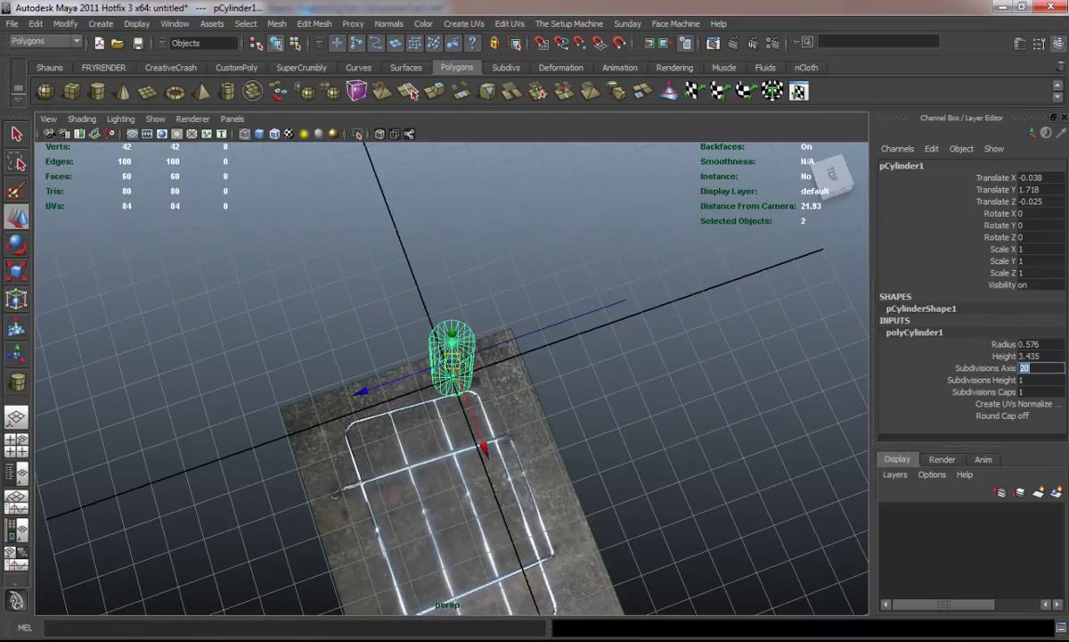
pyautogui.press('Return')
pyautogui.click(624, 223)
# - Lower the cylinder's top vertices to turn it into a short disc-like cylinder
pyautogui.keyDown('alt'); pyautogui.moveTo(535, 356); pyautogui.dragTo(592, 245); pyautogui.keyUp('alt')
pyautogui.moveTo(472, 287); pyautogui.dragTo(414, 287, button='right')
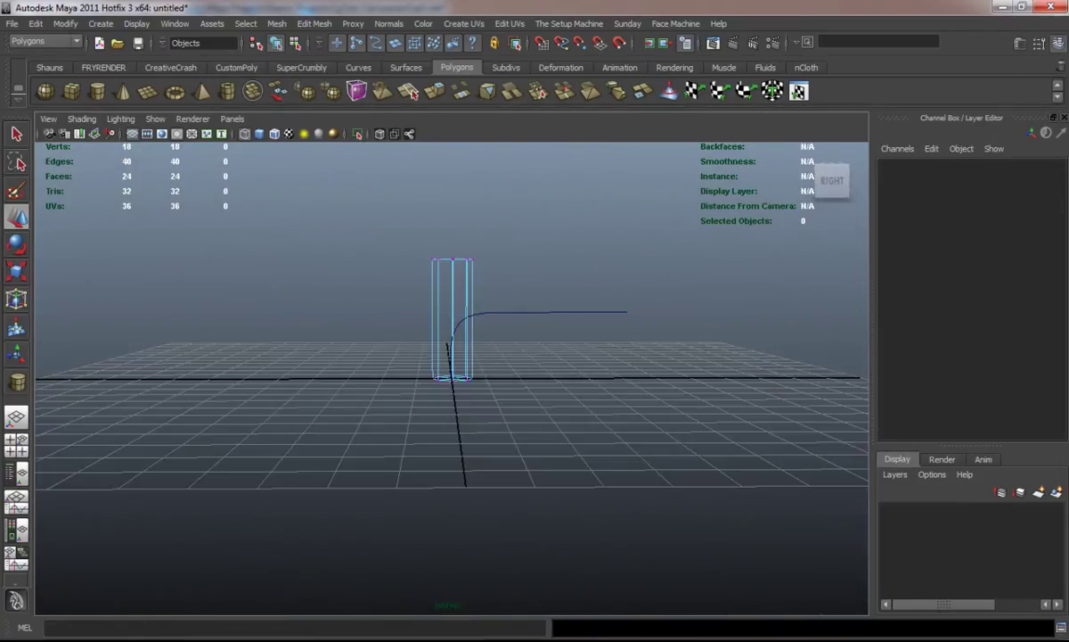
pyautogui.moveTo(410, 243); pyautogui.dragTo(499, 276)
pyautogui.moveTo(424, 152); pyautogui.dragTo(424, 259)
pyautogui.scroll(3, 452, 365)
# - Move the whole cylinder down along Y so its top cap sits just below the curve's starting point
pyautogui.moveTo(441, 353); pyautogui.dragTo(477, 343, button='right')
pyautogui.moveTo(392, 312); pyautogui.dragTo(517, 383)
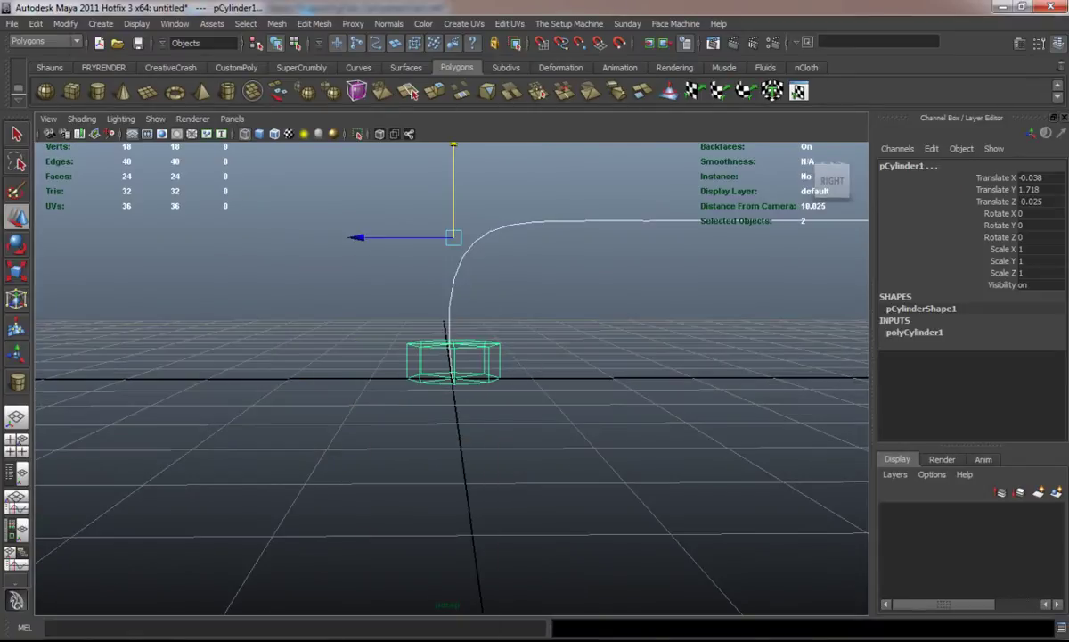
pyautogui.moveTo(454, 237); pyautogui.dragTo(454, 286)
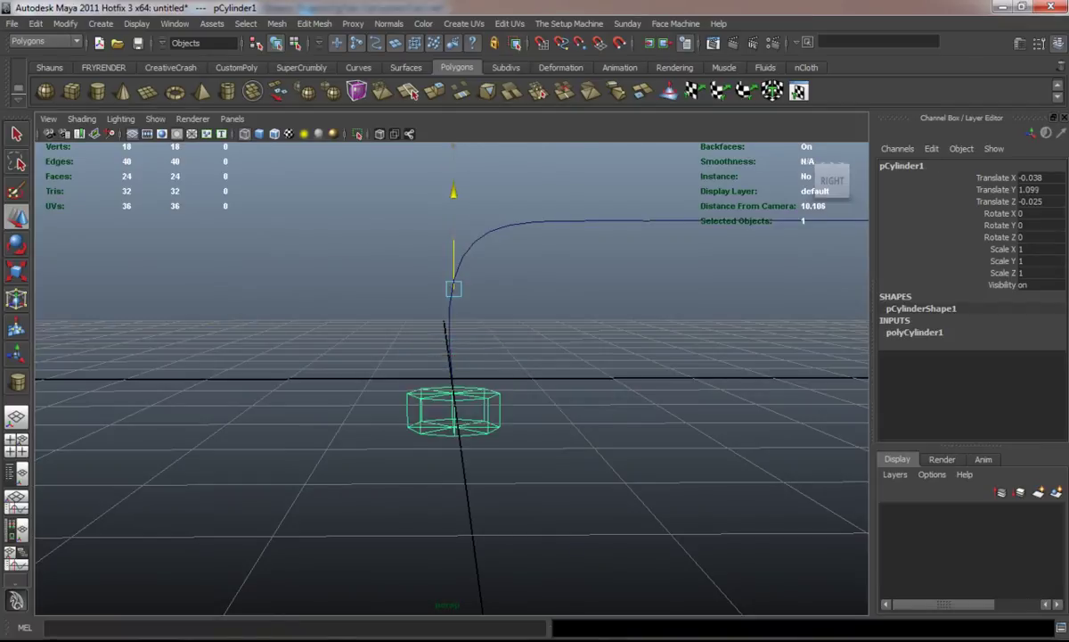
pyautogui.click(624, 535)
pyautogui.click(454, 267)
pyautogui.moveTo(446, 401)
pyautogui.keyDown('alt'); pyautogui.mouseDown()
pyautogui.moveTo(446, 463)
pyautogui.moveTo(445, 392)
pyautogui.mouseUp(); pyautogui.keyUp('alt')
pyautogui.click(624, 535)
# - Shift the curve's starting control vertex slightly along Z so the curve leaves the cylinder vertically
pyautogui.moveTo(450, 338); pyautogui.dragTo(370, 339, button='right')
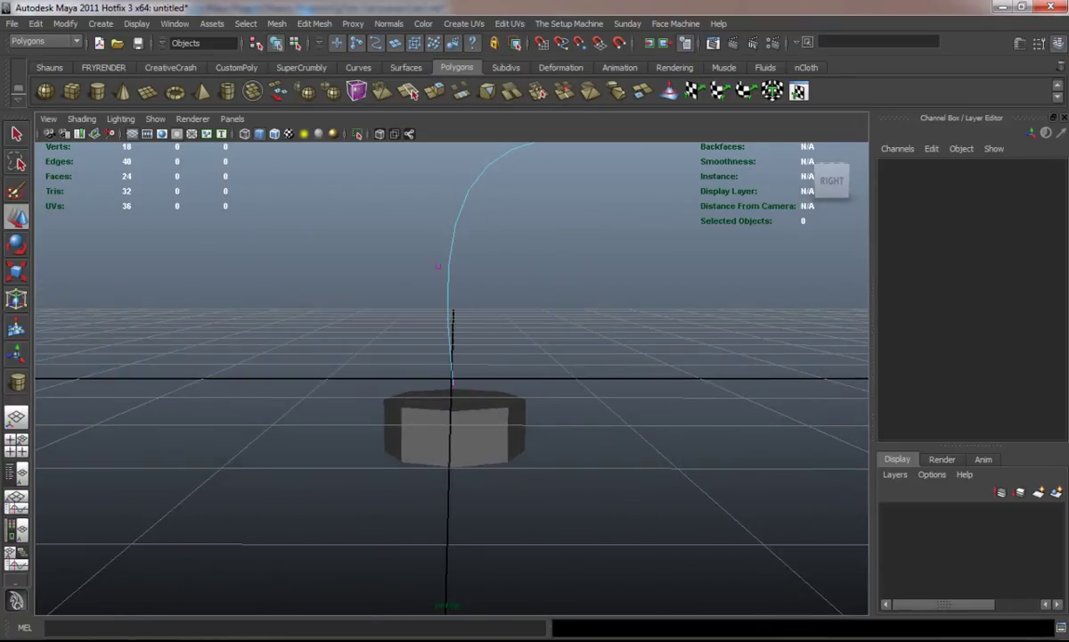
pyautogui.click(453, 384)
pyautogui.moveTo(356, 384); pyautogui.dragTo(346, 384)
pyautogui.press('3')
pyautogui.click(347, 446)
# - Extrude the cylinder's top cap faces along the curve
pyautogui.moveTo(470, 398); pyautogui.dragTo(419, 410, button='right')
pyautogui.keyDown('alt'); pyautogui.moveTo(418, 410); pyautogui.dragTo(419, 357); pyautogui.keyUp('alt')
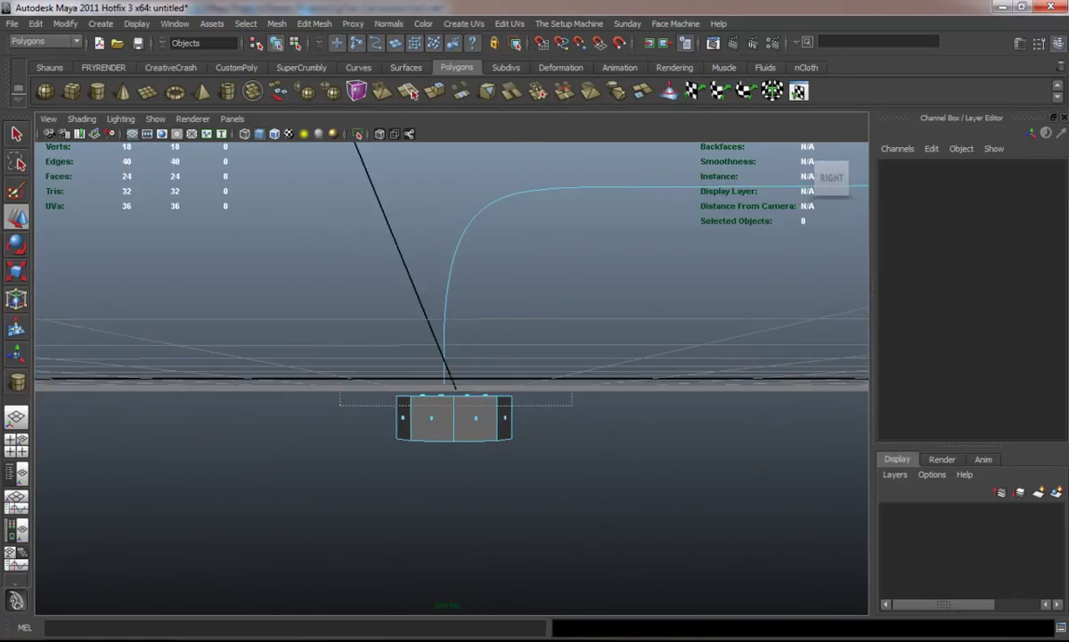
pyautogui.moveTo(572, 406); pyautogui.dragTo(572, 406)
pyautogui.keyDown('alt'); pyautogui.moveTo(571, 205); pyautogui.dragTo(574, 268); pyautogui.keyUp('alt')
pyautogui.moveTo(574, 193); pyautogui.dragTo(654, 167, button='right')
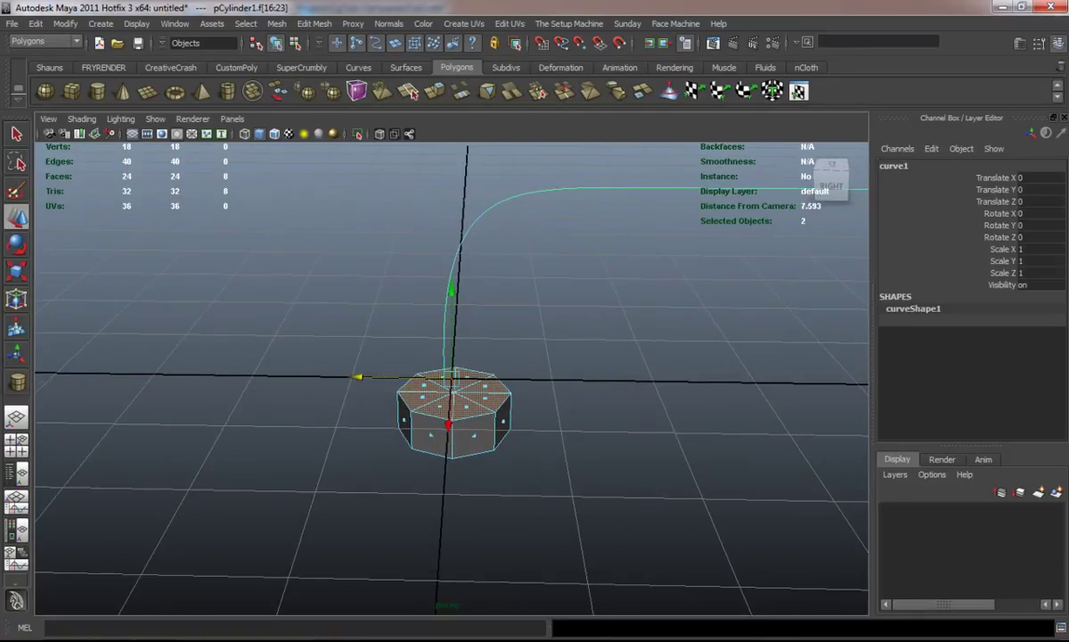
pyautogui.click(407, 90)
pyautogui.keyDown('alt'); pyautogui.moveTo(534, 446); pyautogui.dragTo(473, 449); pyautogui.keyUp('alt')
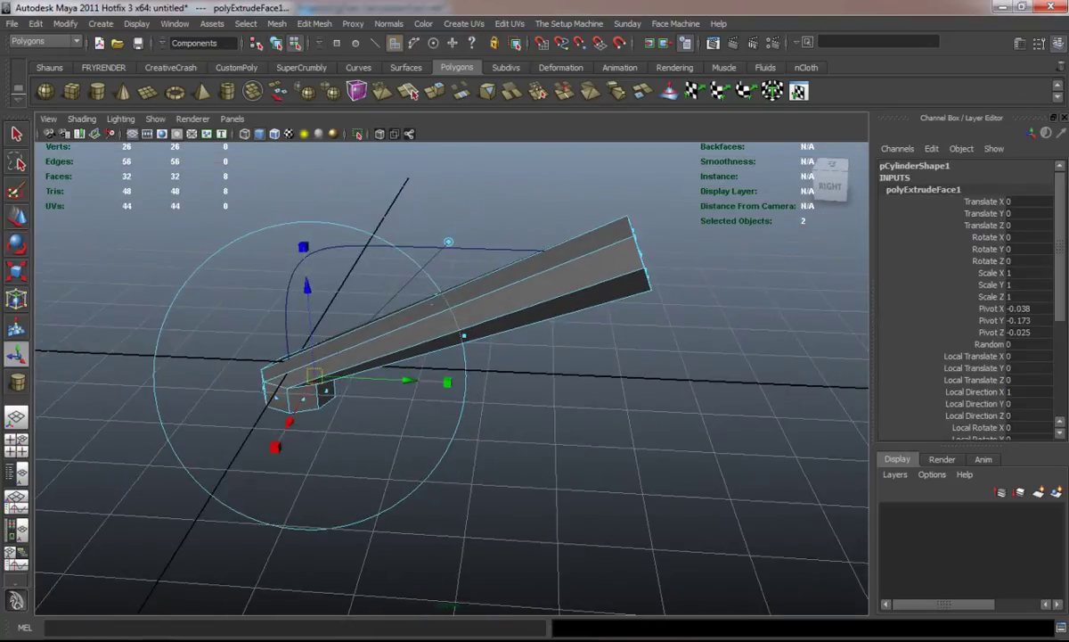
# - Set the extrusion's Divisions to 7 and preview the bent tube in smoothed display
pyautogui.scroll(-5, 962, 286)
pyautogui.click(988, 368)
pyautogui.moveTo(535, 445); pyautogui.dragTo(641, 445, button='middle')
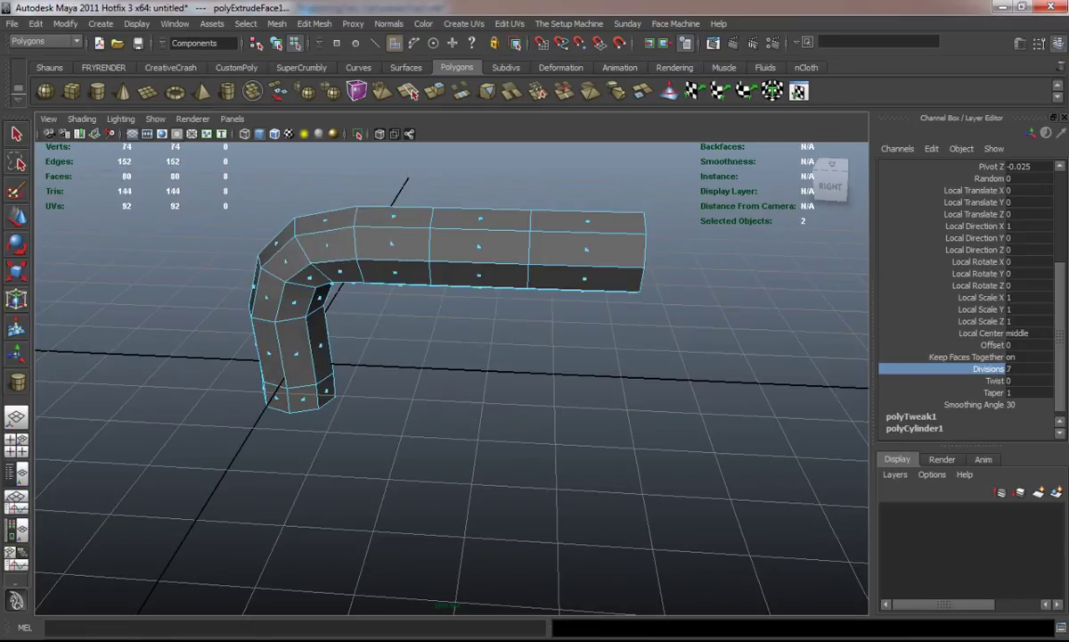
pyautogui.press('3')
pyautogui.press('Escape')
pyautogui.press('1')
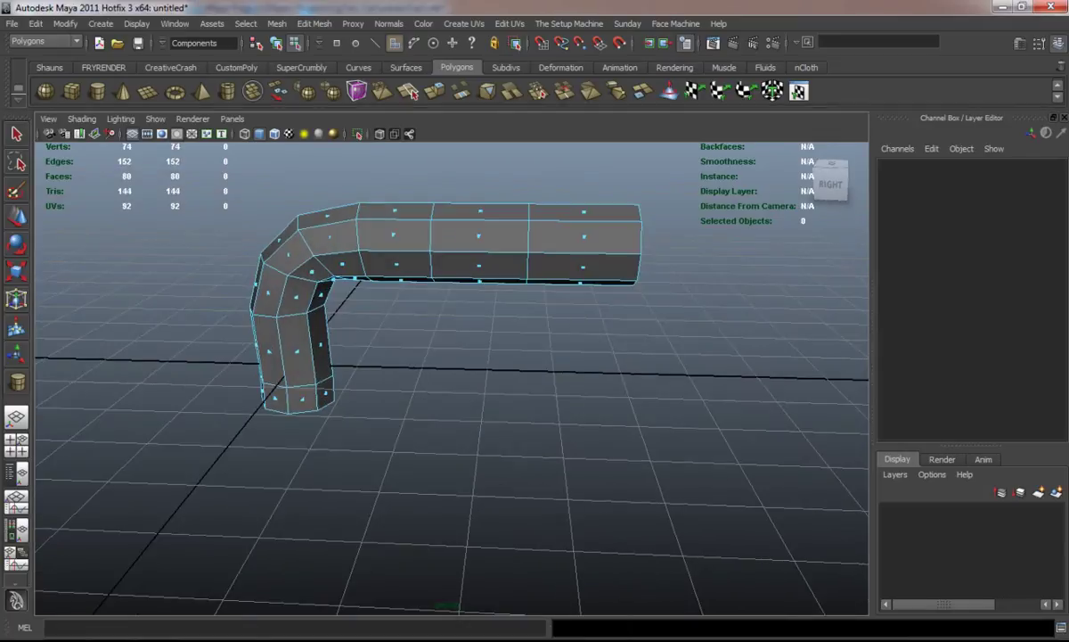
# - Delete the cap faces at the far end of the tube's horizontal run, leaving that end open
pyautogui.hotkey('ctrl', 'z')
pyautogui.hotkey('ctrl', 'z')
pyautogui.hotkey('ctrl', 'z')
pyautogui.keyDown('alt'); pyautogui.moveTo(446, 374); pyautogui.dragTo(624, 321); pyautogui.keyUp('alt')
pyautogui.press('3')
pyautogui.press('1')
pyautogui.moveTo(561, 343); pyautogui.dragTo(624, 307, button='right')
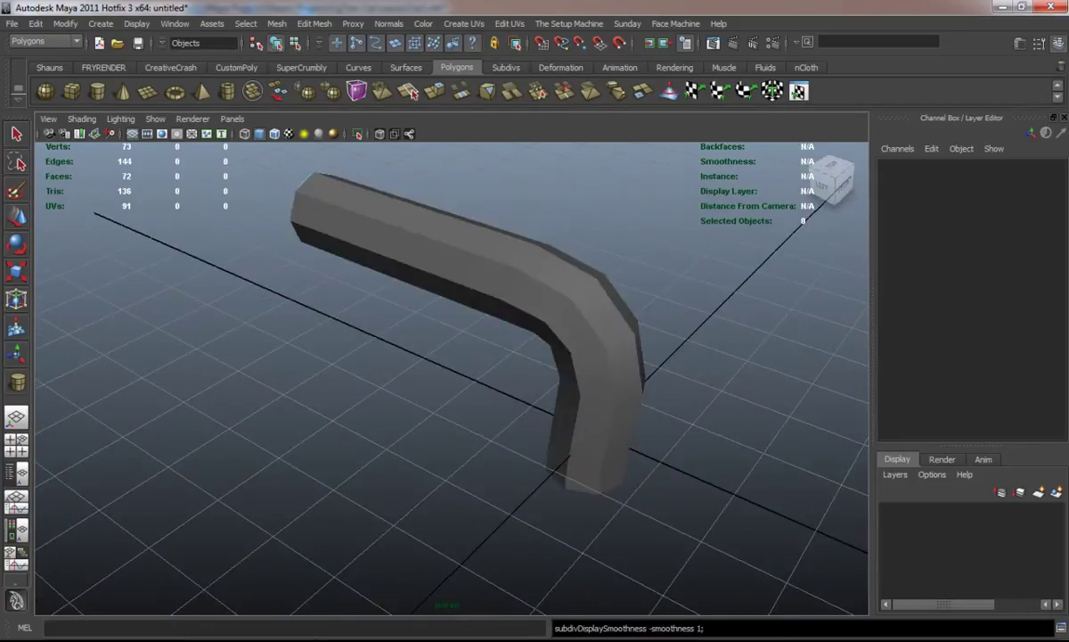
# - Try scaling the bent tube uniformly and undo the scale
pyautogui.click(825, 183)
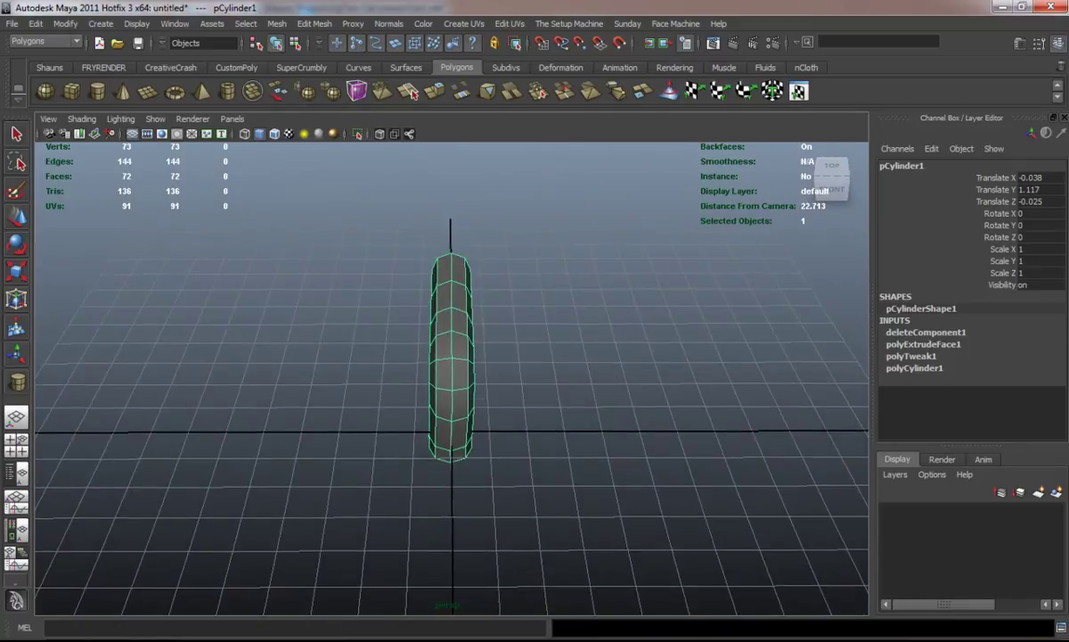
pyautogui.press('r')
pyautogui.hotkey('ctrl', 'z')
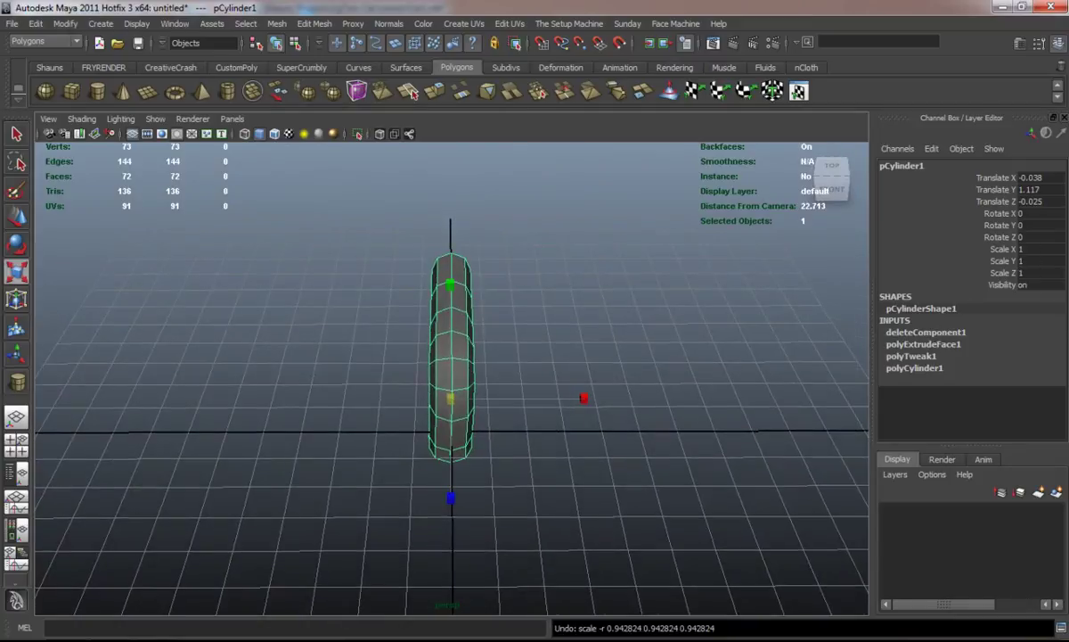
pyautogui.keyDown('alt'); pyautogui.moveTo(451, 357); pyautogui.dragTo(535, 339); pyautogui.keyUp('alt')
pyautogui.keyDown('alt'); pyautogui.moveTo(535, 464); pyautogui.dragTo(508, 454); pyautogui.keyUp('alt')
pyautogui.click(624, 499)
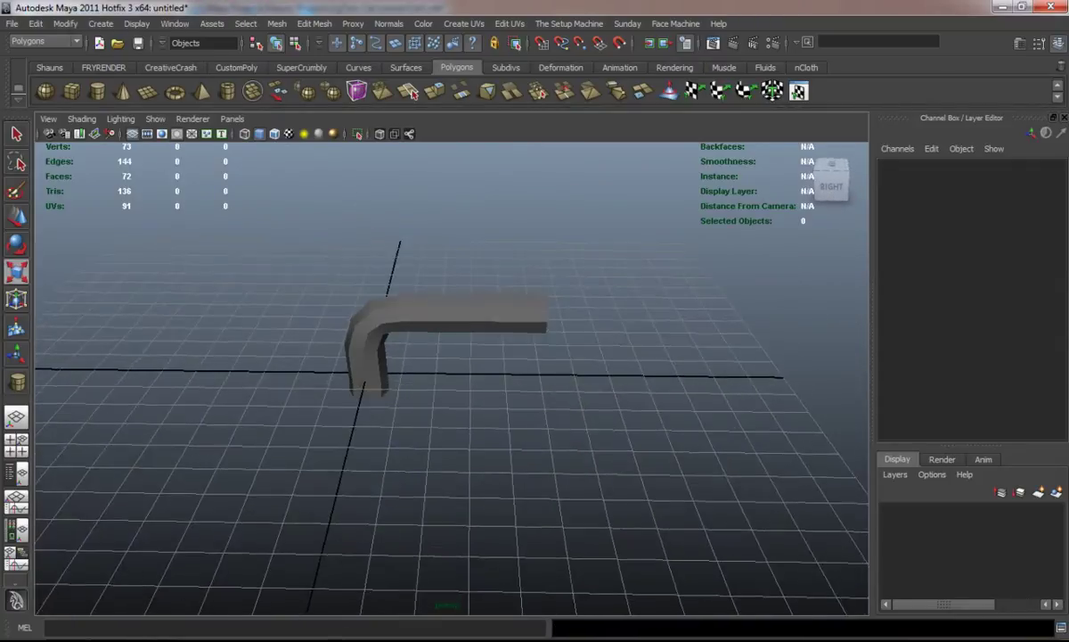
pyautogui.hotkey('ctrl', 'z')
# - Mirror the tube's geometry in the -Z direction, merging it with the original and merging vertices
pyautogui.click(277, 23)
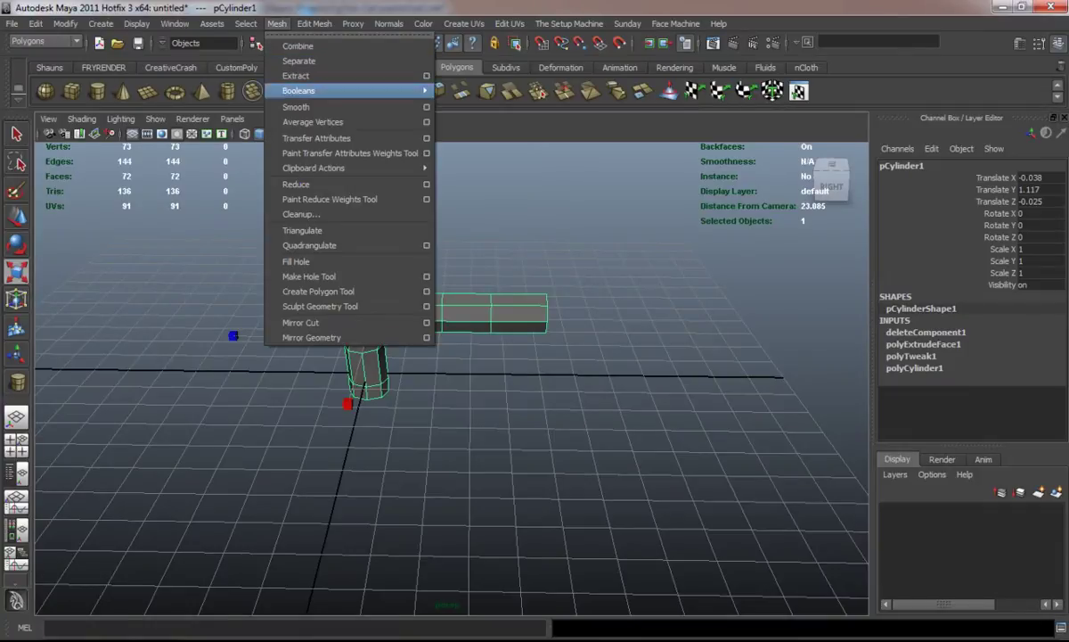
pyautogui.click(427, 337)
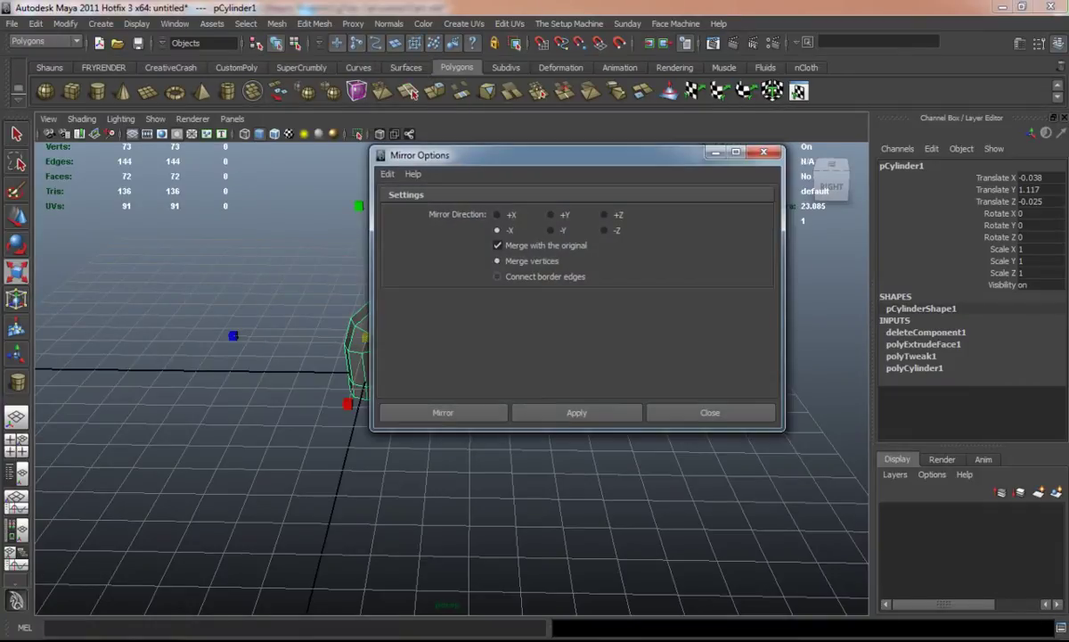
pyautogui.click(576, 411)
pyautogui.moveTo(552, 155); pyautogui.dragTo(259, 340)
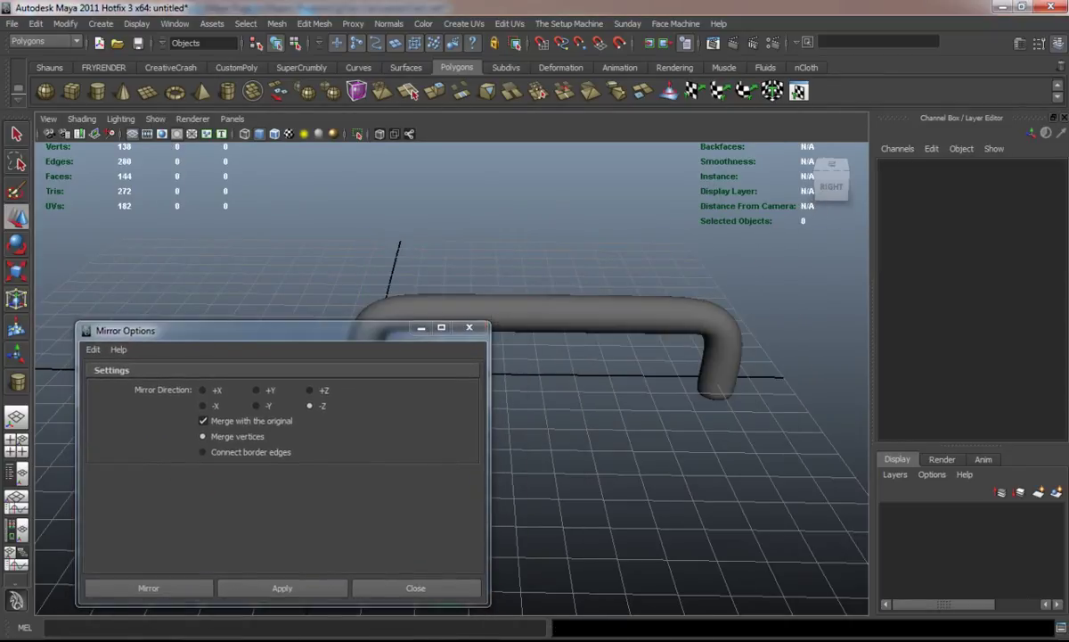
pyautogui.click(415, 588)
# - Clear the mirrored tube's history and transforms, and try stretching it along Z by about 1.59
pyautogui.click(535, 307)
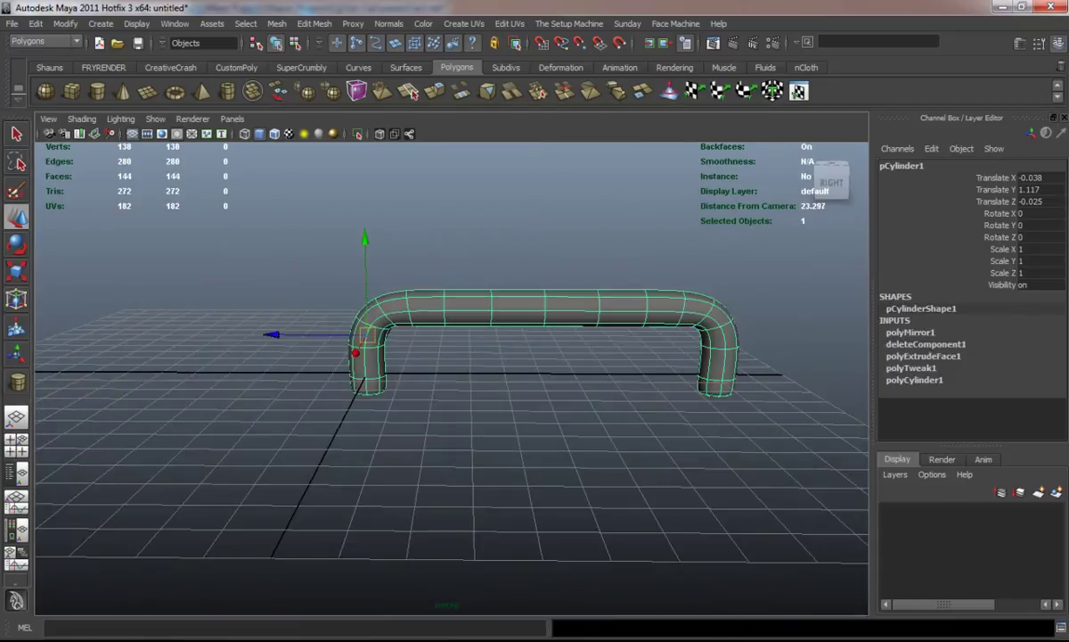
pyautogui.click(49, 67)
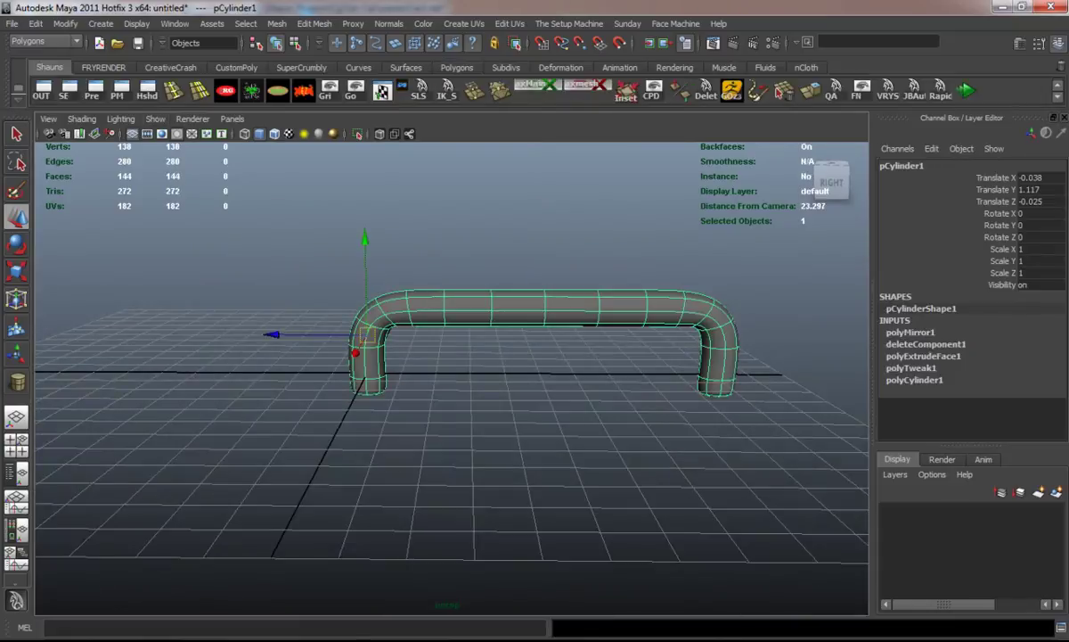
pyautogui.click(254, 89)
pyautogui.press('r')
pyautogui.moveTo(411, 341); pyautogui.dragTo(241, 339)
pyautogui.hotkey('ctrl', 'z')
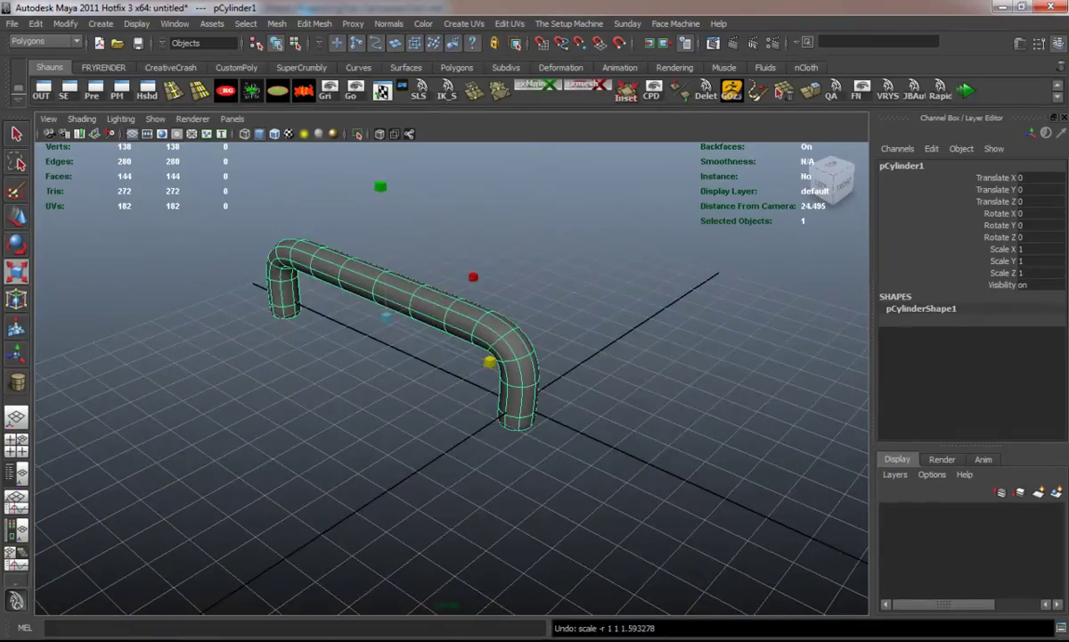
# - Undo the clearing of the tube's history and transforms, stepping back to before the tube was selected
pyautogui.hotkey('ctrl', 'z')
pyautogui.keyDown('alt'); pyautogui.moveTo(451, 374); pyautogui.dragTo(392, 352); pyautogui.keyUp('alt')
pyautogui.hotkey('ctrl', 'z')
pyautogui.keyDown('alt'); pyautogui.moveTo(439, 313); pyautogui.dragTo(474, 343); pyautogui.keyUp('alt')
pyautogui.hotkey('ctrl', 'z')
pyautogui.hotkey('ctrl', 'z')
pyautogui.hotkey('ctrl', 'z')
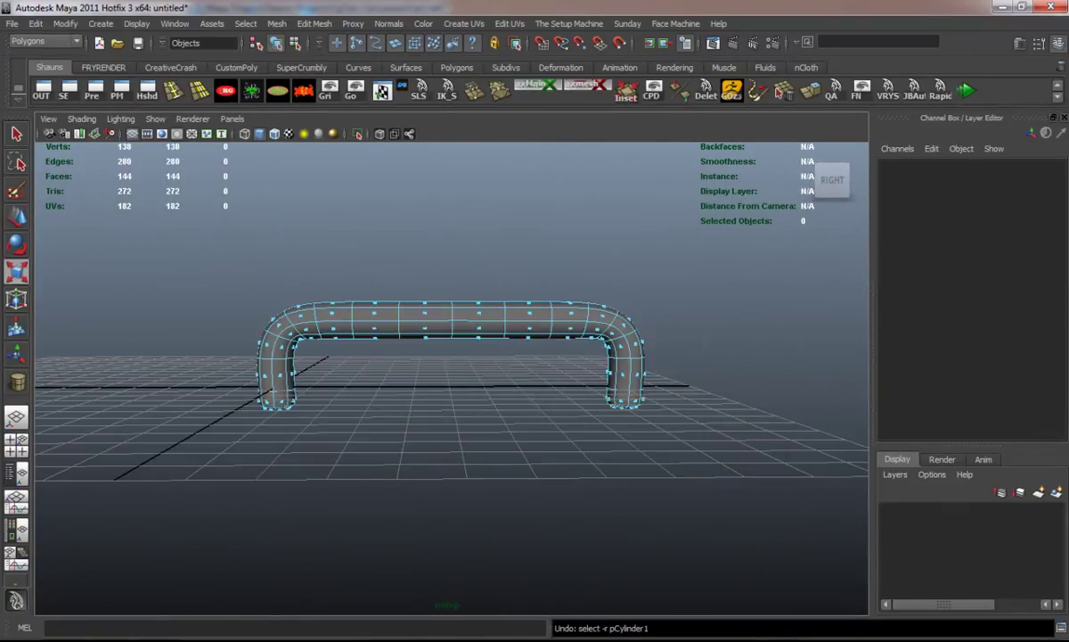
# - Delete the mirrored half of the tube and pull the remaining half's open-end vertices outward along Z to lengthen it
pyautogui.hotkey('ctrl', 'z')
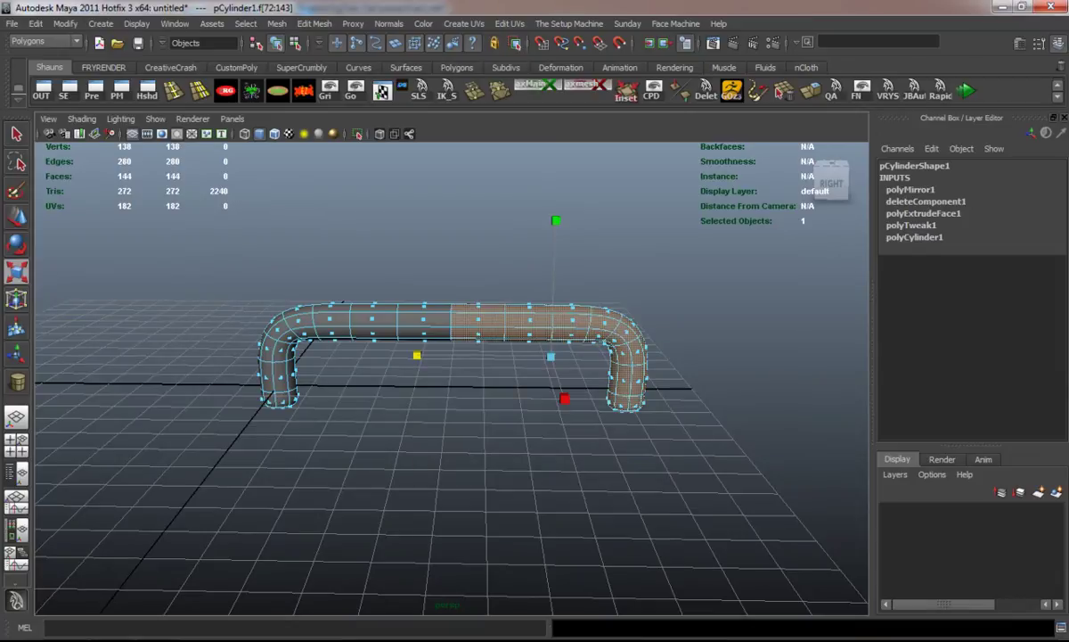
pyautogui.press('Delete')
pyautogui.rightClick(443, 327)
pyautogui.click(386, 327)
pyautogui.moveTo(472, 287); pyautogui.dragTo(425, 356)
pyautogui.moveTo(392, 322); pyautogui.dragTo(549, 322)
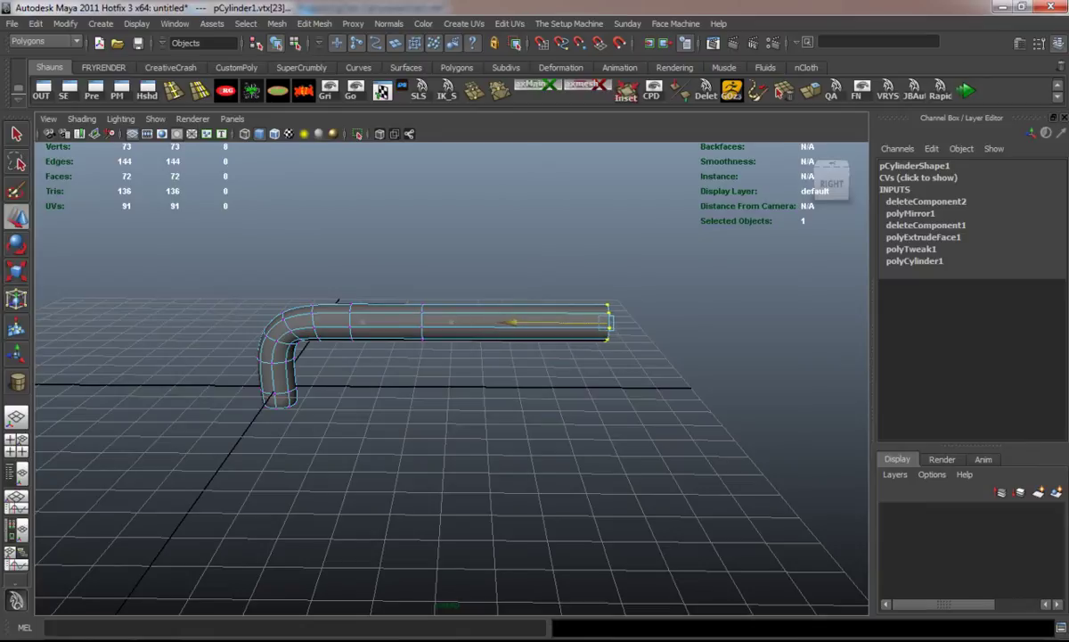
# - Mirror the lengthened half tube with the same -Z settings to form the complete longer bar
pyautogui.press('F8')
pyautogui.click(276, 23)
pyautogui.click(294, 316)
pyautogui.keyDown('alt'); pyautogui.moveTo(446, 401); pyautogui.dragTo(539, 294); pyautogui.keyUp('alt')
# - In the top view, move the bar onto the reference rack's left lengthwise rail, at about X -5.87 and Z 9.66
pyautogui.press('space')
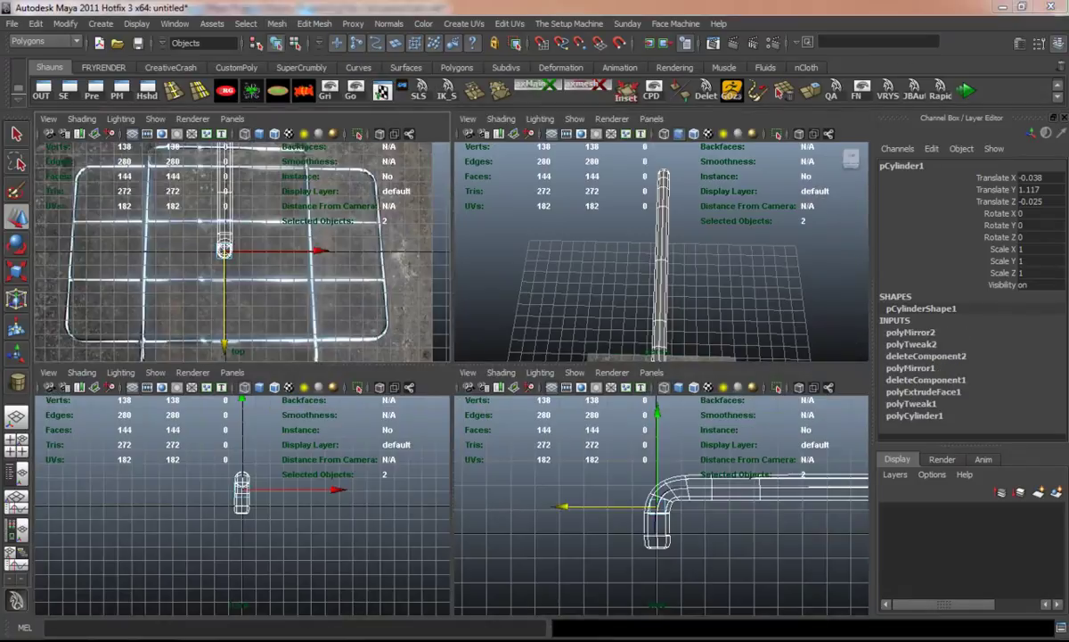
pyautogui.press('space')
pyautogui.scroll(-1, 452, 374)
pyautogui.moveTo(435, 428); pyautogui.dragTo(435, 589)
pyautogui.keyDown('alt'); pyautogui.moveTo(435, 446); pyautogui.dragTo(517, 339, button='middle'); pyautogui.keyUp('alt')
pyautogui.moveTo(516, 562); pyautogui.dragTo(516, 580)
pyautogui.moveTo(597, 488); pyautogui.dragTo(488, 488)
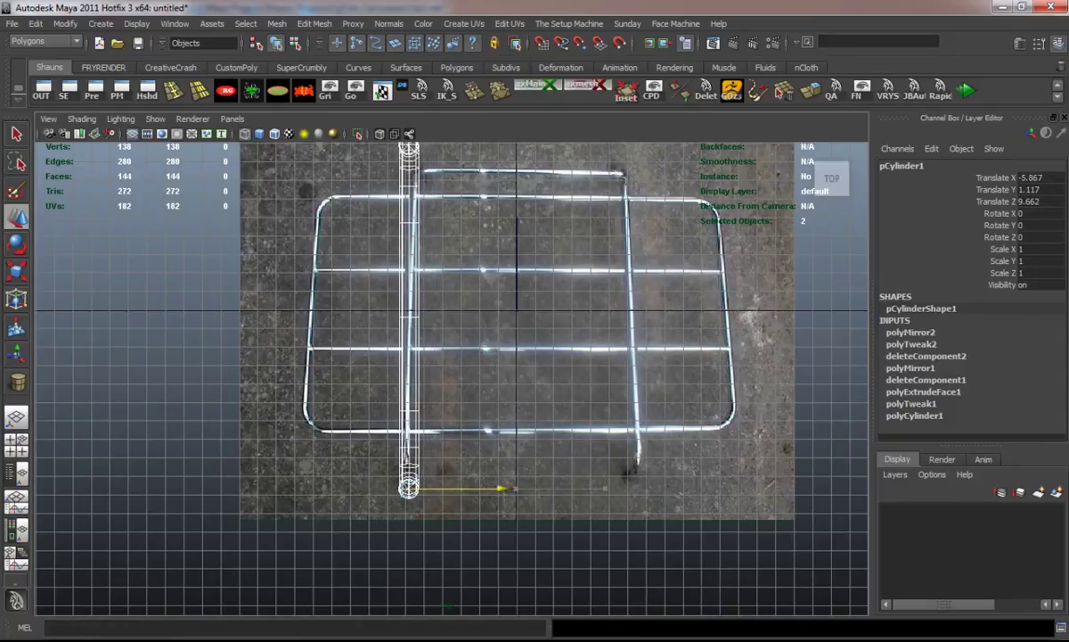
pyautogui.keyDown('alt'); pyautogui.moveTo(489, 489); pyautogui.dragTo(476, 523, button='middle'); pyautogui.keyUp('alt')
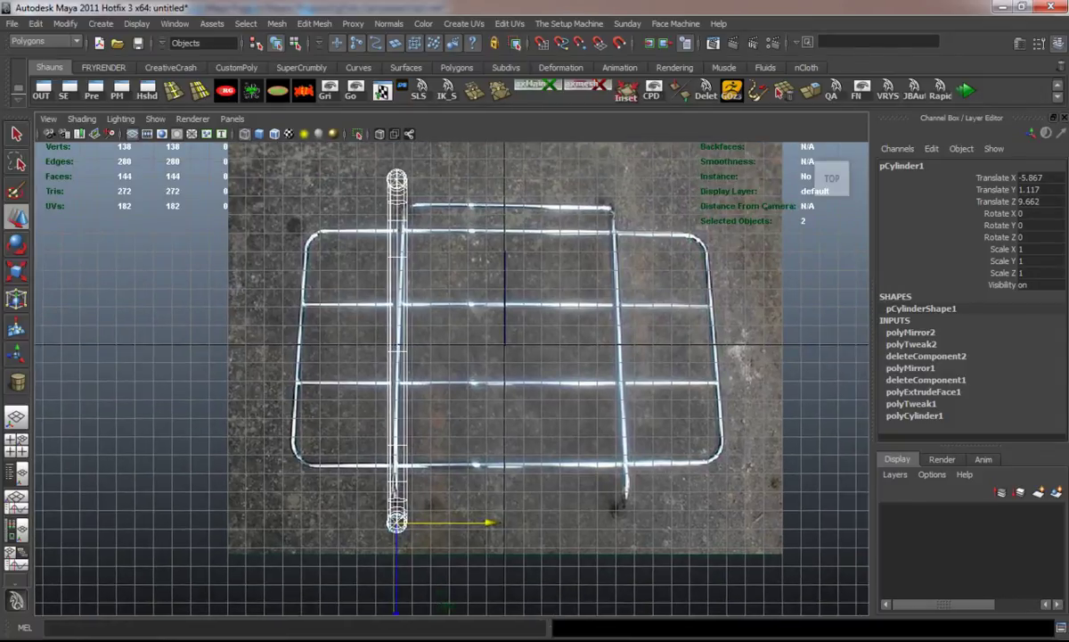
# - Duplicate the bar and move the copy along X onto the reference rack's right lengthwise rail
pyautogui.hotkey('ctrl', 'd')
pyautogui.moveTo(463, 522); pyautogui.dragTo(688, 522)
pyautogui.click(749, 571)
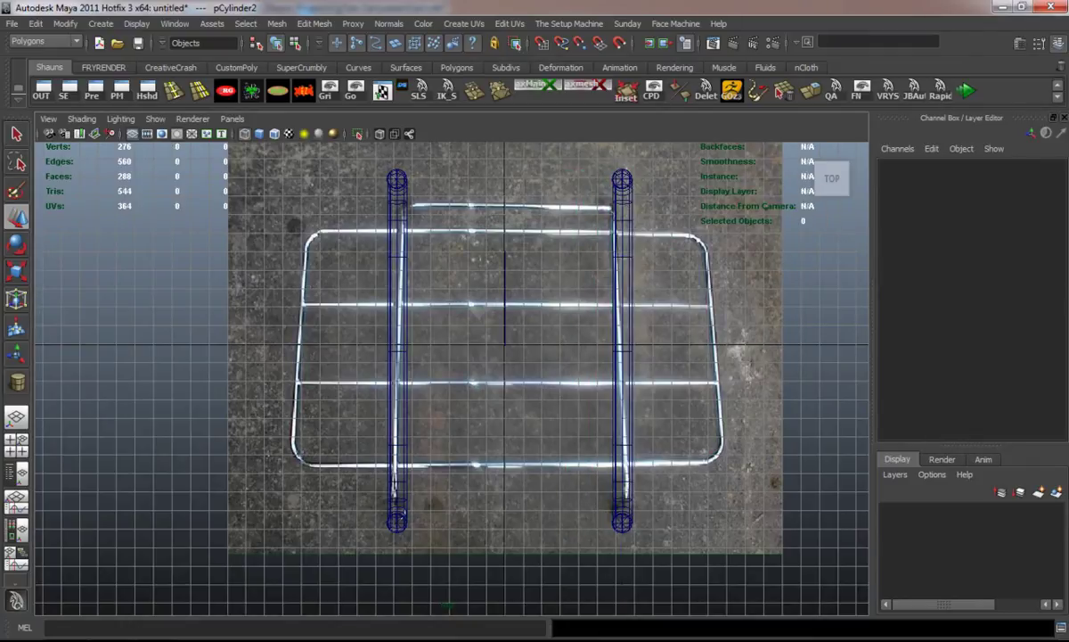
# - Create a polygon torus between the two bars in the top view, with a radius of about 5.6
pyautogui.keyDown('alt'); pyautogui.moveTo(452, 356); pyautogui.dragTo(452, 390, button='middle'); pyautogui.keyUp('alt')
pyautogui.click(456, 66)
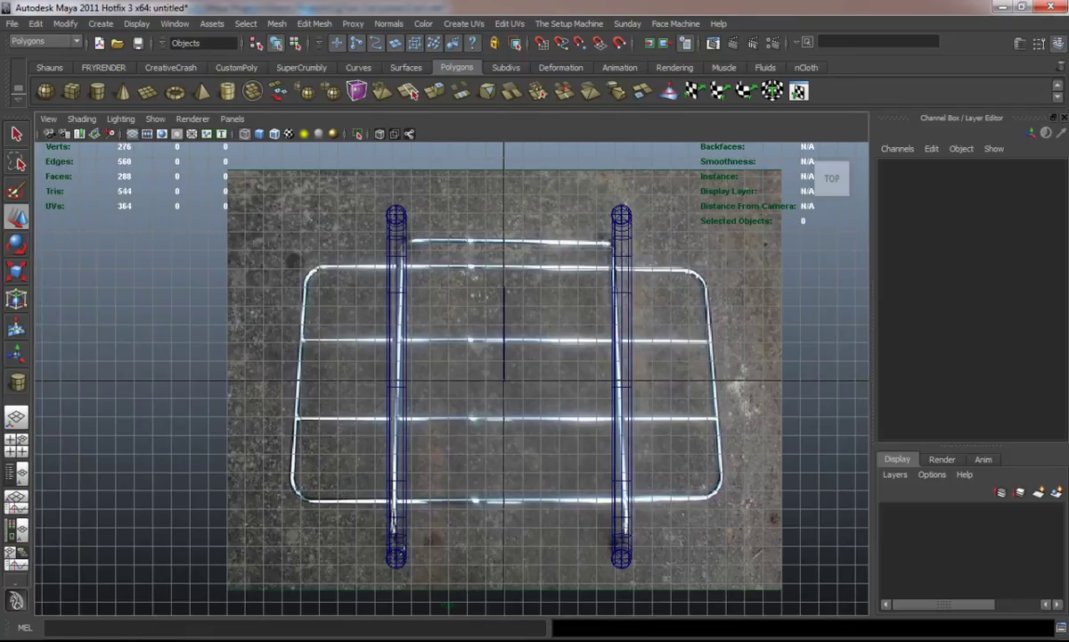
pyautogui.click(98, 90)
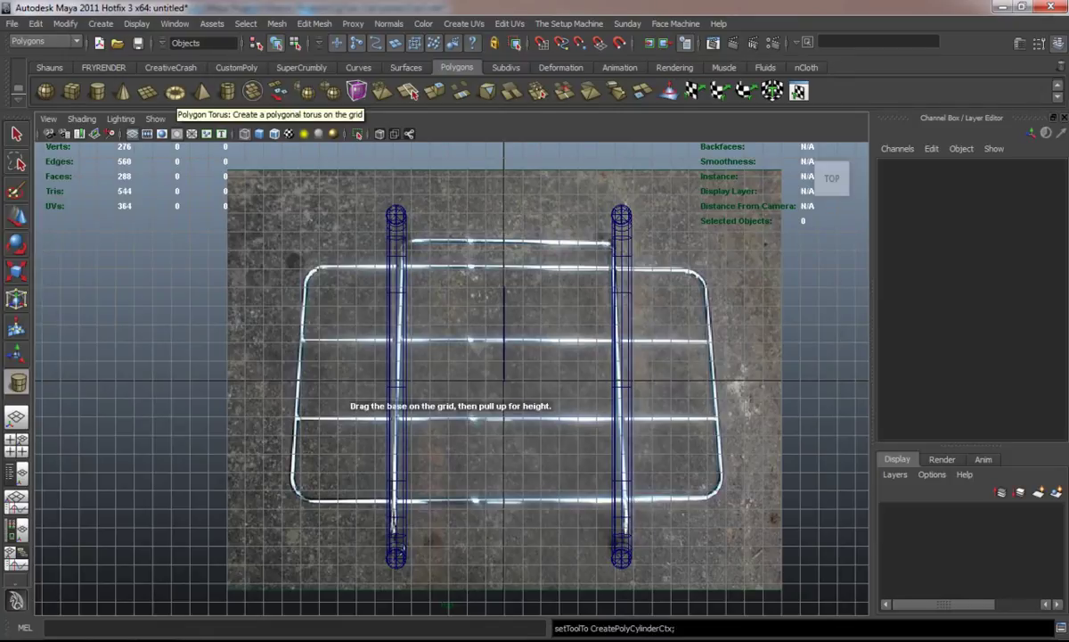
pyautogui.click(175, 91)
pyautogui.moveTo(501, 385); pyautogui.dragTo(612, 386)
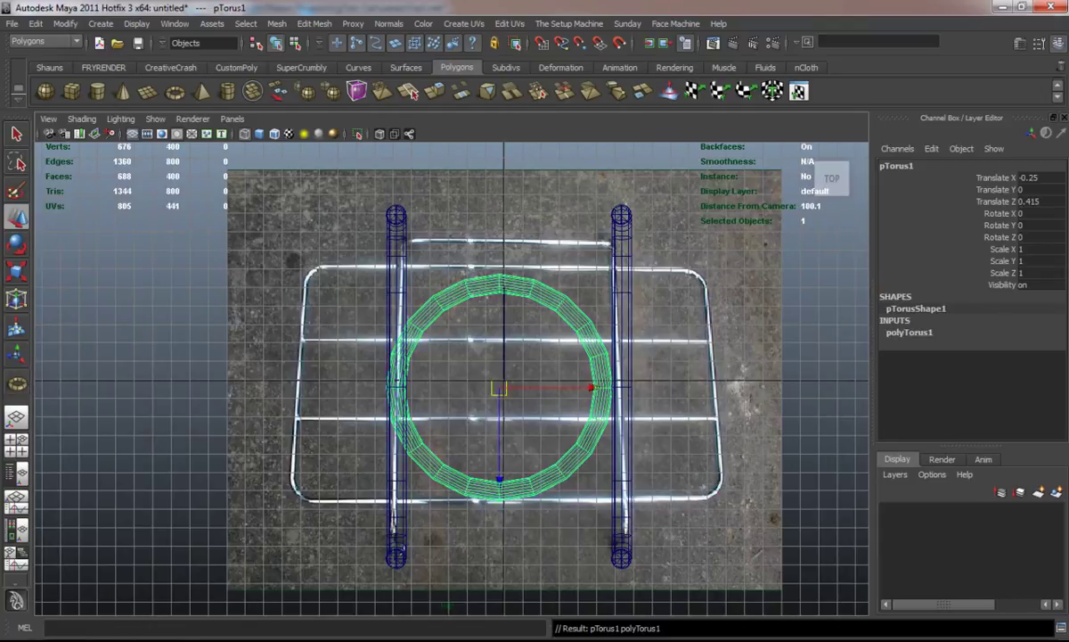
# - Set the torus's axis and height subdivisions to 8
pyautogui.moveTo(981, 380); pyautogui.dragTo(980, 391)
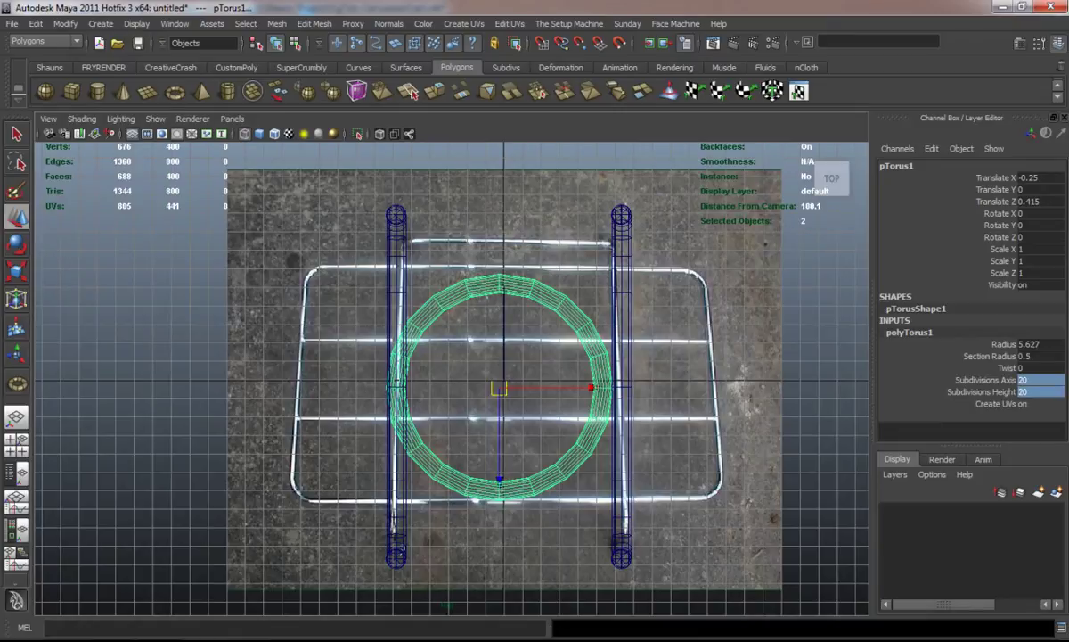
pyautogui.click(1038, 391)
pyautogui.write('8')
pyautogui.press('Return')
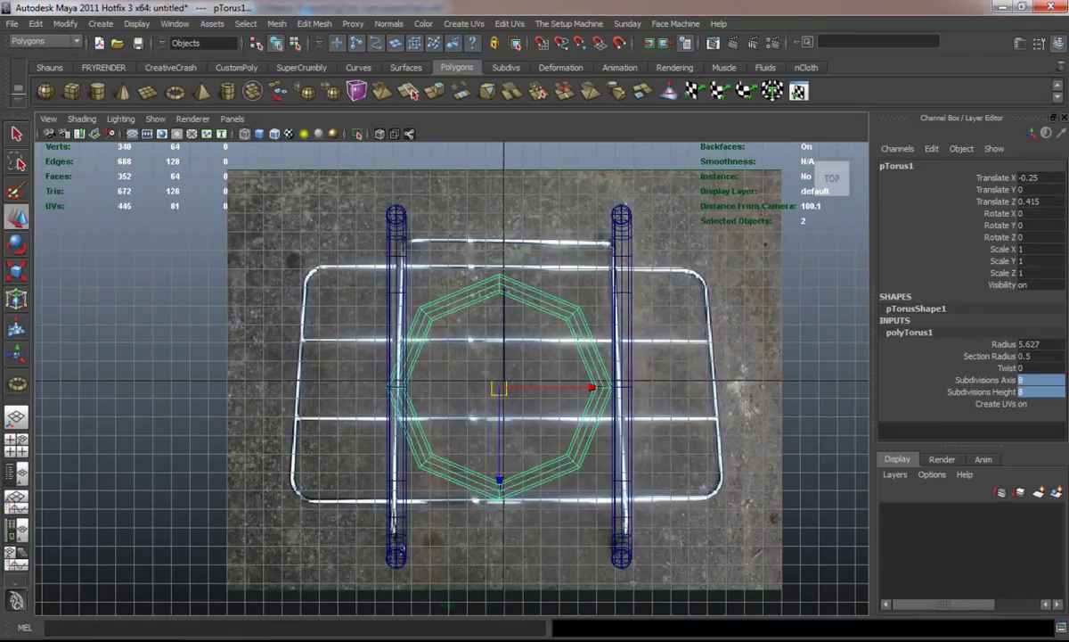
# - Delete the faces of the torus's left half, keeping only the right half ring
pyautogui.click(502, 357)
pyautogui.moveTo(502, 287); pyautogui.dragTo(501, 321, button='right')
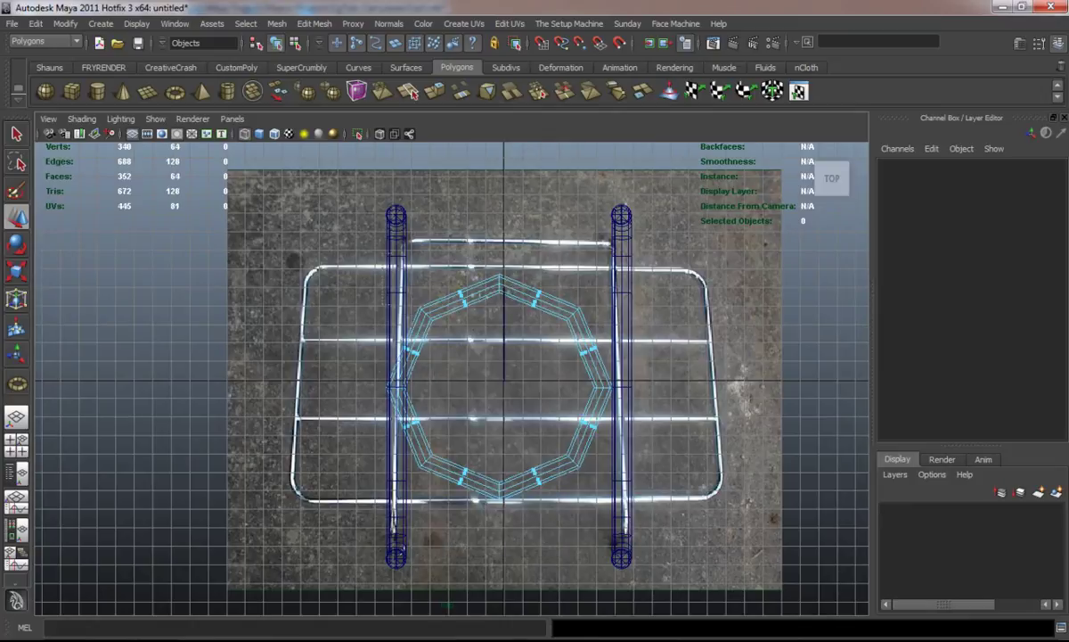
pyautogui.moveTo(383, 267); pyautogui.dragTo(443, 490)
pyautogui.press('Delete')
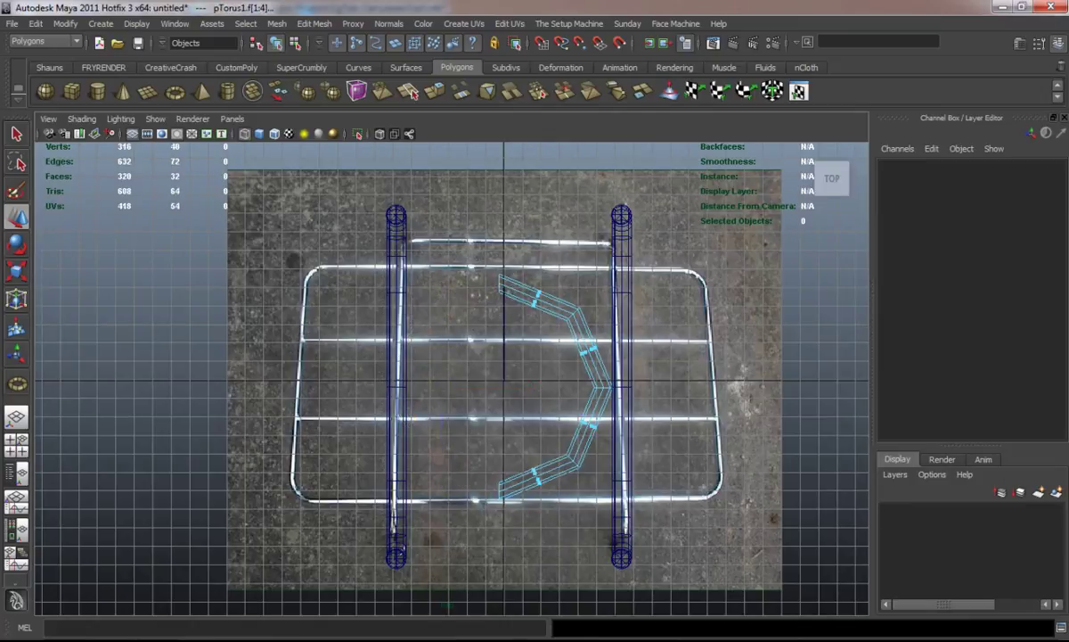
# - Move the vertices at the half ring's two open ends outward along Z onto the reference rack's outer crossbars
pyautogui.moveTo(557, 338); pyautogui.dragTo(488, 299, button='right')
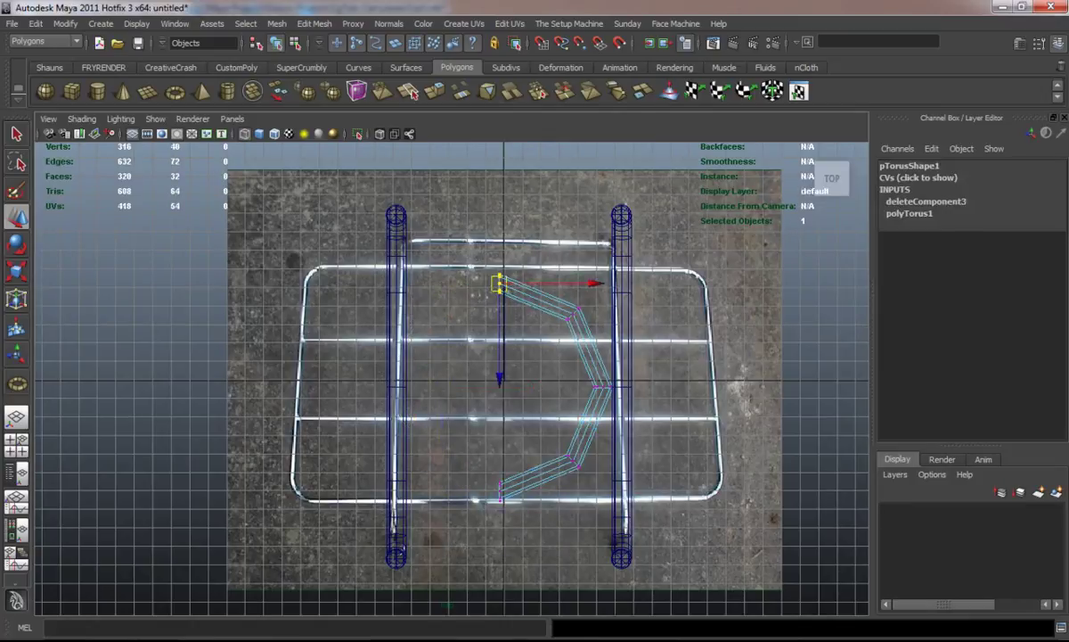
pyautogui.moveTo(500, 376); pyautogui.dragTo(499, 358)
pyautogui.moveTo(472, 446); pyautogui.dragTo(517, 560)
pyautogui.moveTo(468, 453); pyautogui.dragTo(470, 555)
pyautogui.hotkey('ctrl', 'z')
pyautogui.moveTo(470, 555); pyautogui.dragTo(469, 562, button='middle')
# - Pull the half ring's remaining vertices outward along X and fit its two corner vertex groups to the reference frame's corners
pyautogui.moveTo(628, 294); pyautogui.dragTo(552, 477)
pyautogui.moveTo(642, 388); pyautogui.dragTo(753, 388)
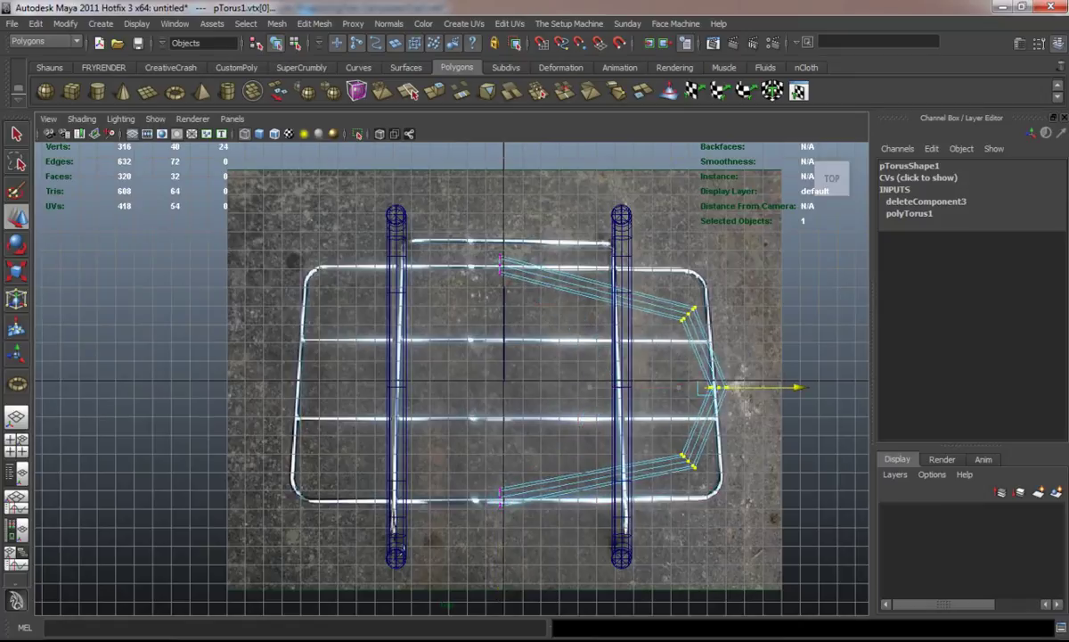
pyautogui.moveTo(664, 294); pyautogui.dragTo(713, 328)
pyautogui.moveTo(689, 407); pyautogui.dragTo(689, 361)
pyautogui.moveTo(660, 441); pyautogui.dragTo(717, 481)
pyautogui.moveTo(689, 535); pyautogui.dragTo(688, 570)
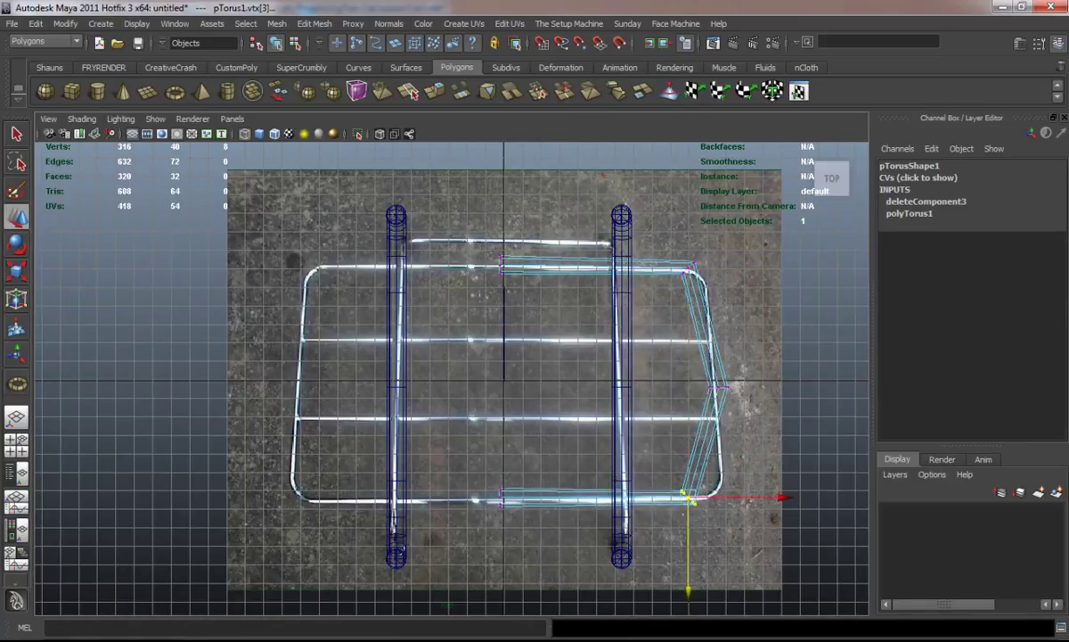
pyautogui.click(721, 386)
pyautogui.press('3')
pyautogui.press('1')
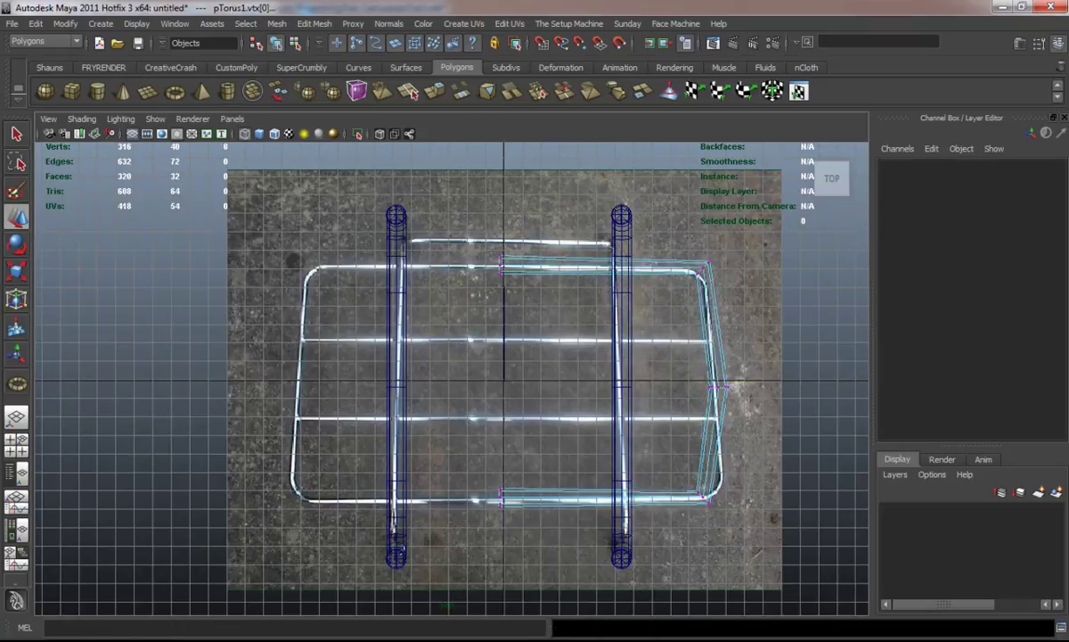
# - Insert an edge loop across each of the half frame's two crossbar sections near the right bar and preview the smoothed shape
pyautogui.click(49, 66)
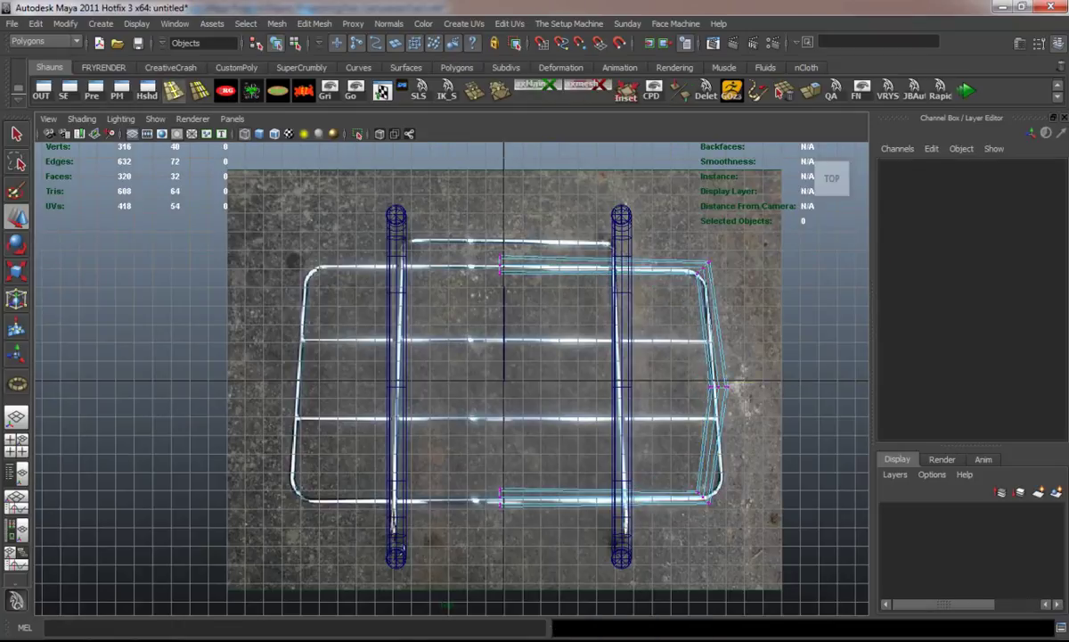
pyautogui.click(173, 90)
pyautogui.click(664, 267)
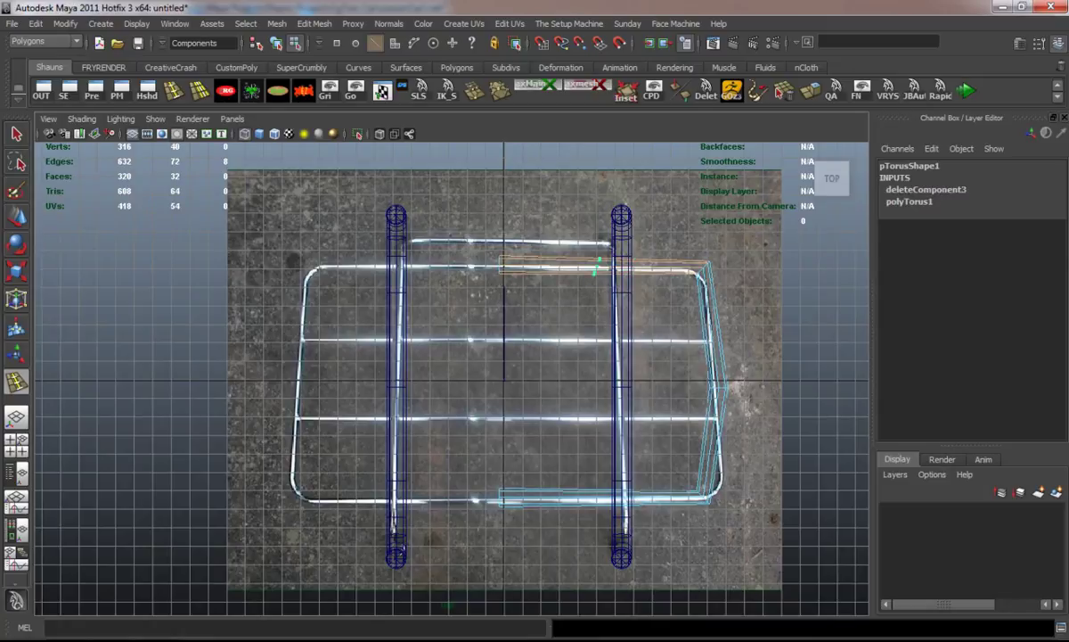
pyautogui.click(596, 264)
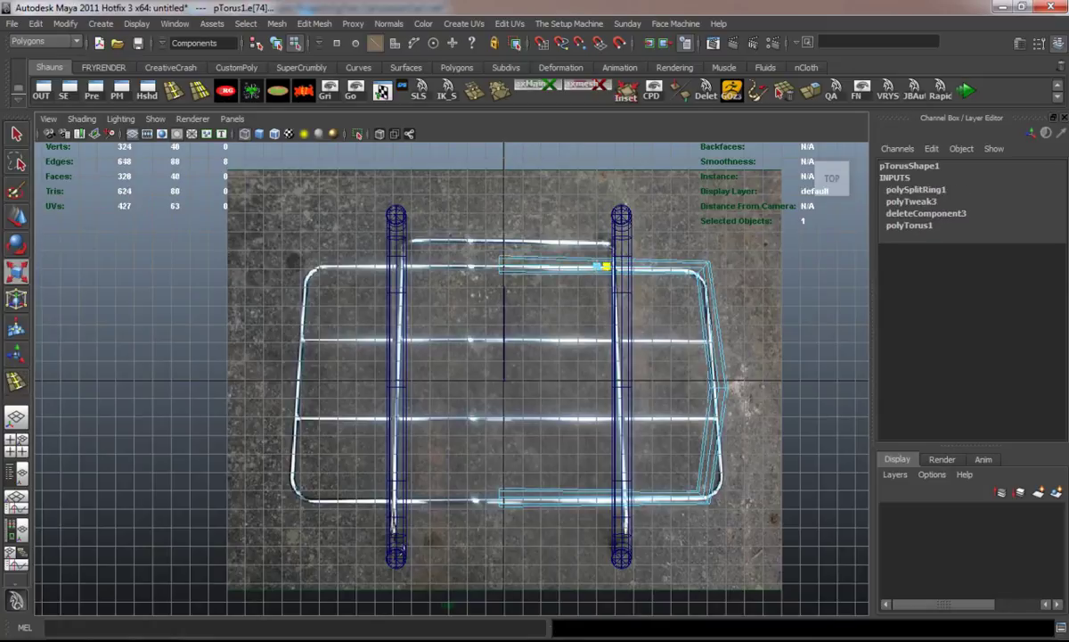
pyautogui.click(172, 89)
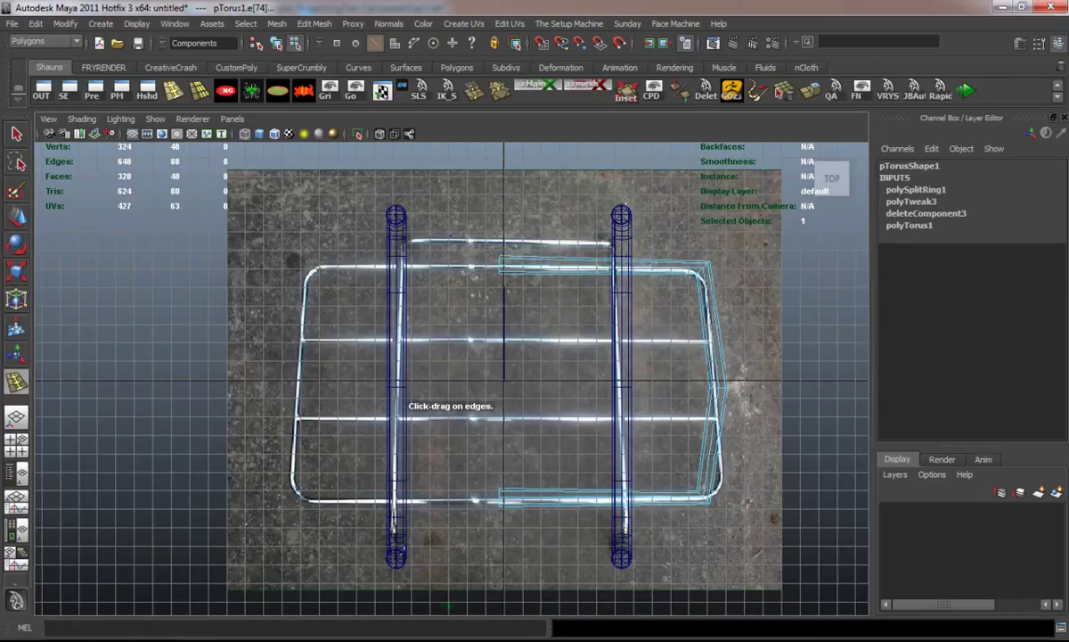
pyautogui.click(481, 497)
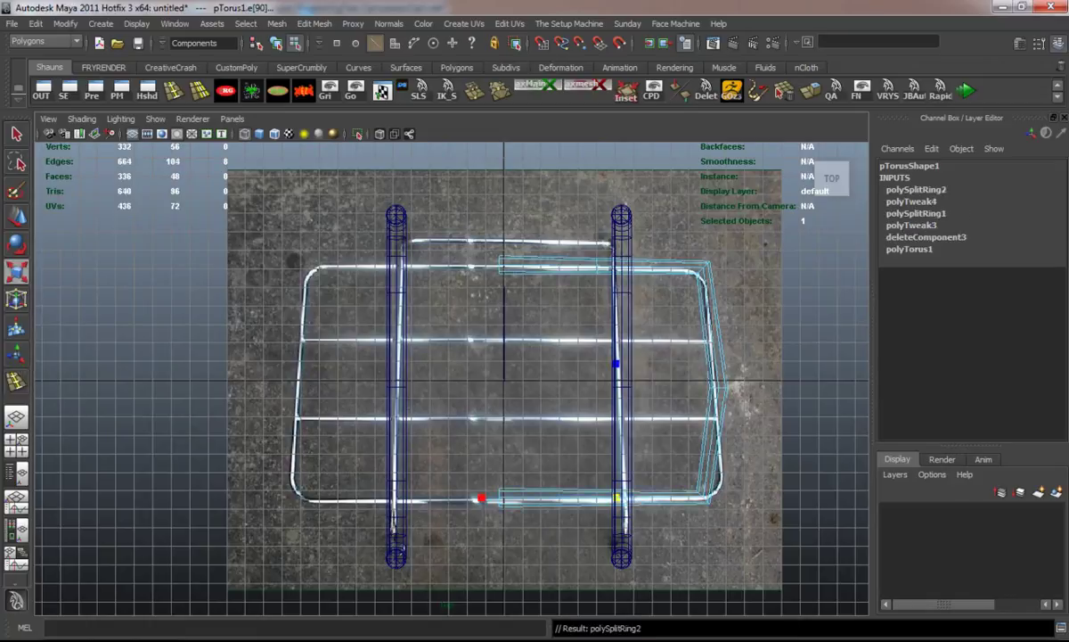
pyautogui.press('3')
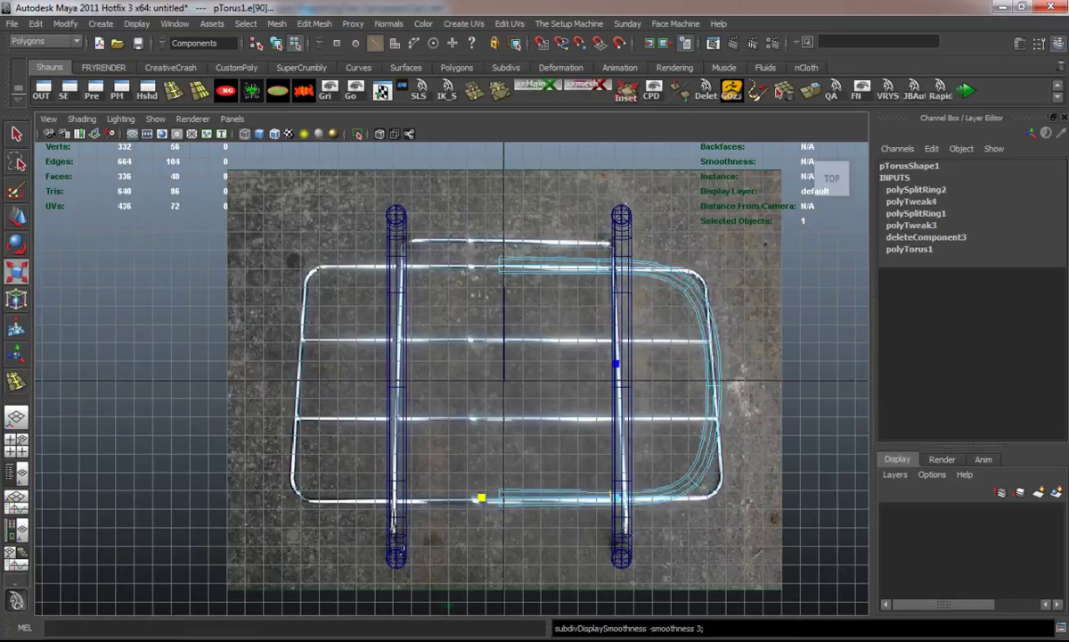
pyautogui.press('1')
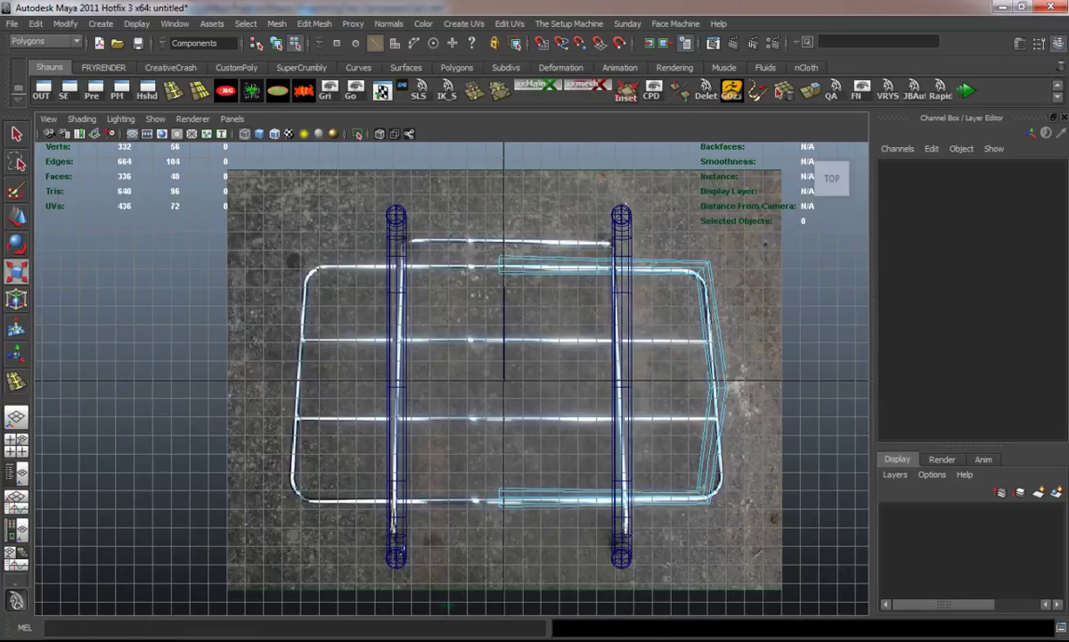
# - Insert edge loops above and below the middle of the frame's outer side and move their vertices outward along X to match the reference
pyautogui.press('y')
pyautogui.click(710, 319)
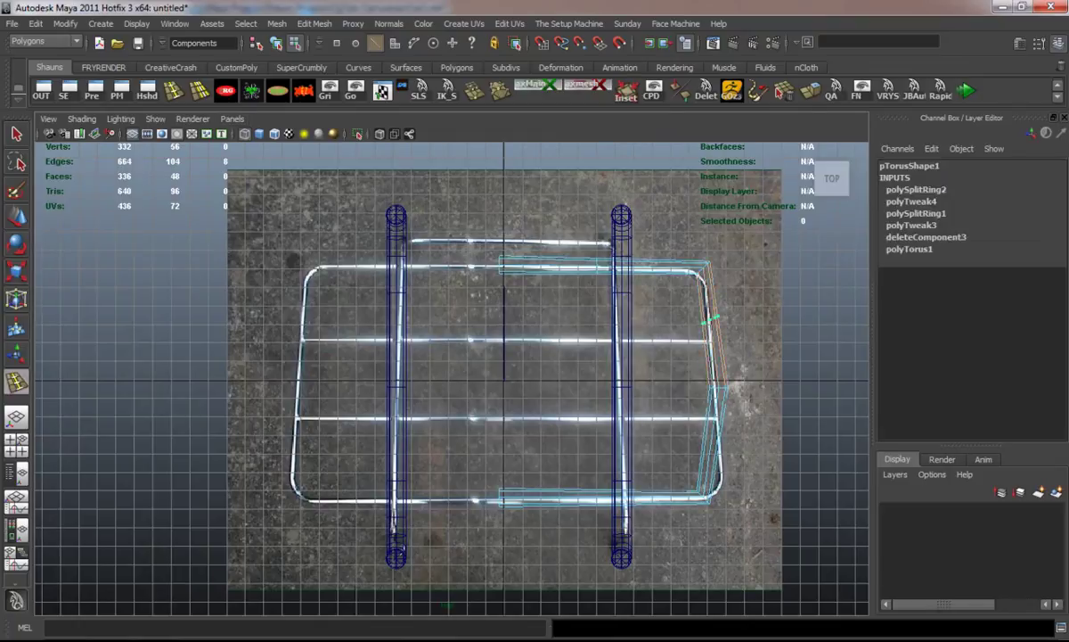
pyautogui.click(710, 442)
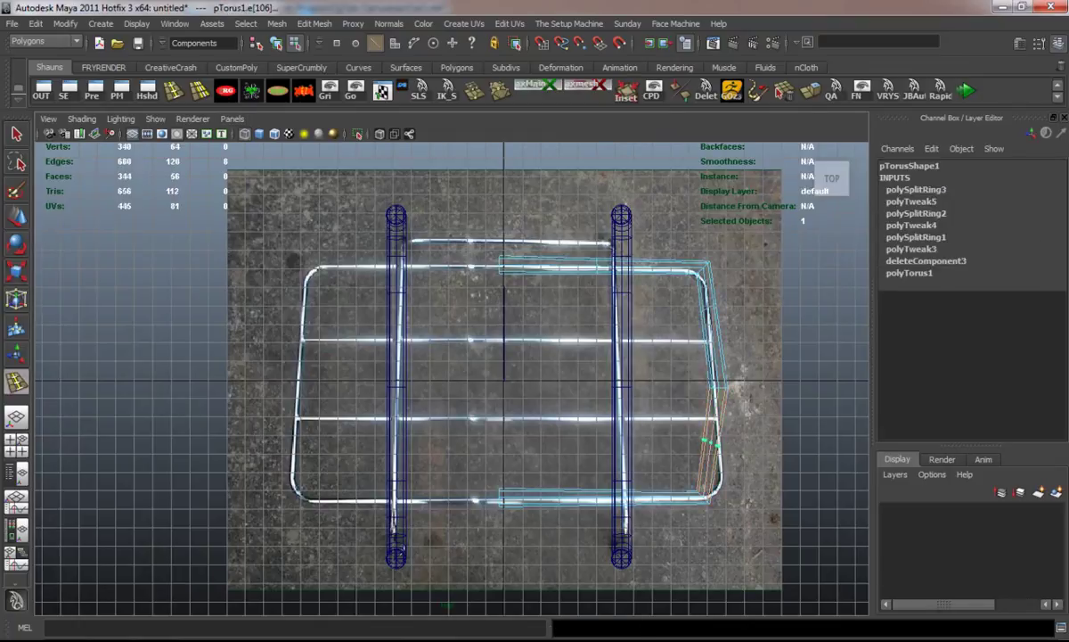
pyautogui.press('w')
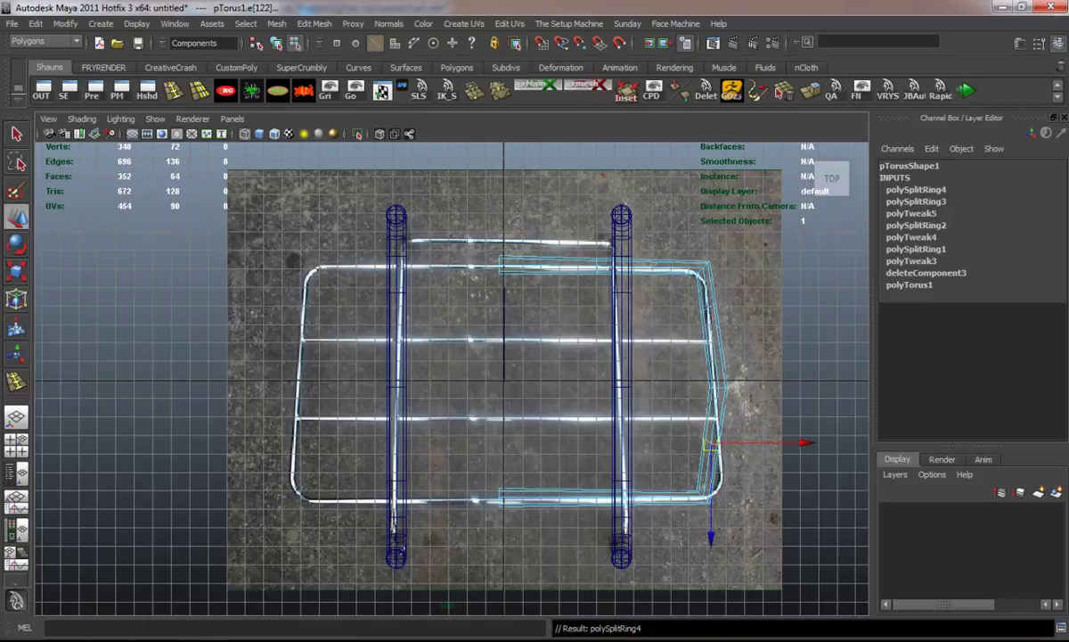
pyautogui.press('F9')
pyautogui.keyDown('shift'); pyautogui.moveTo(695, 290); pyautogui.dragTo(740, 321); pyautogui.keyUp('shift')
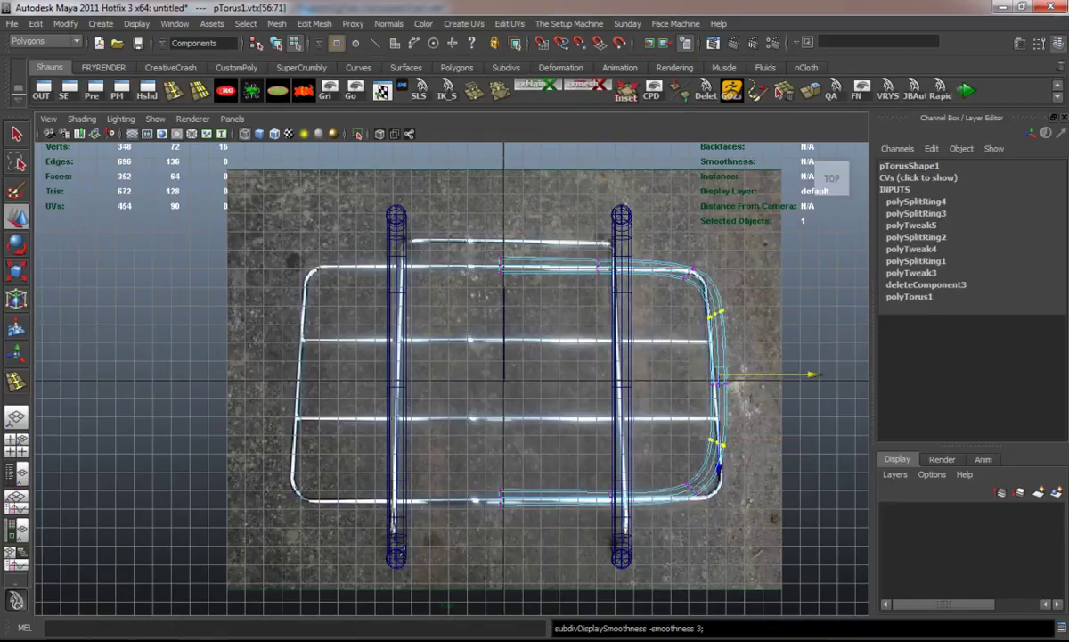
# - In the perspective view, raise the half frame to about Y 1.845, near the height of the two bars
pyautogui.press('space')
pyautogui.press('space')
pyautogui.keyDown('alt'); pyautogui.moveTo(374, 401); pyautogui.dragTo(567, 398); pyautogui.keyUp('alt')
pyautogui.rightClick(566, 398)
pyautogui.moveTo(566, 398); pyautogui.dragTo(630, 381, button='right')
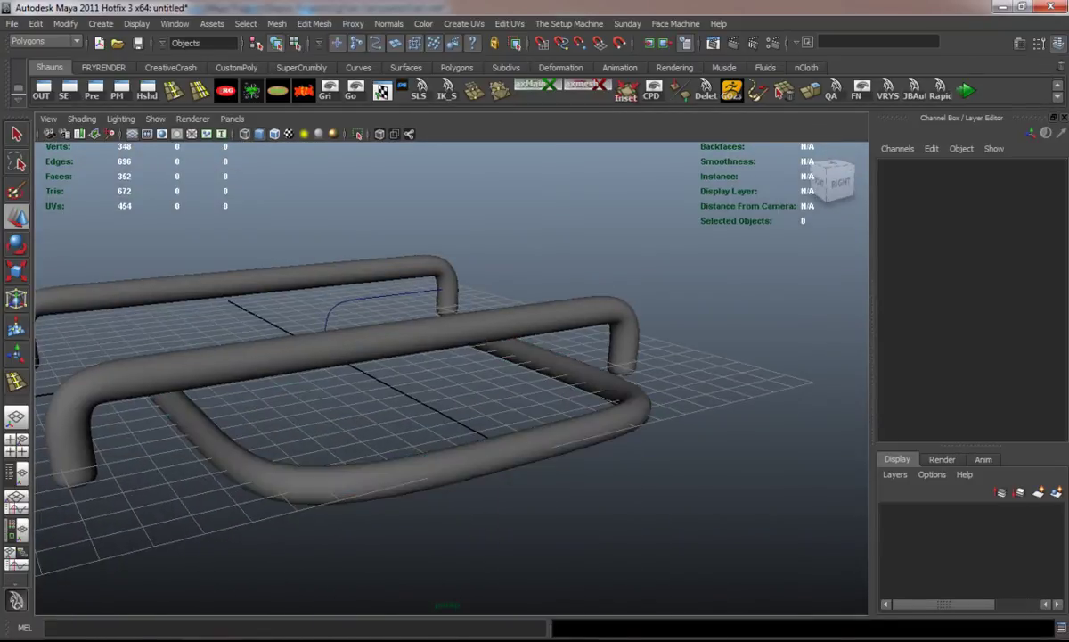
pyautogui.moveTo(308, 234); pyautogui.dragTo(308, 194)
pyautogui.keyDown('alt'); pyautogui.moveTo(446, 401); pyautogui.dragTo(499, 464); pyautogui.keyUp('alt')
pyautogui.click(178, 267)
pyautogui.keyDown('alt'); pyautogui.moveTo(499, 374); pyautogui.dragTo(534, 294); pyautogui.keyUp('alt')
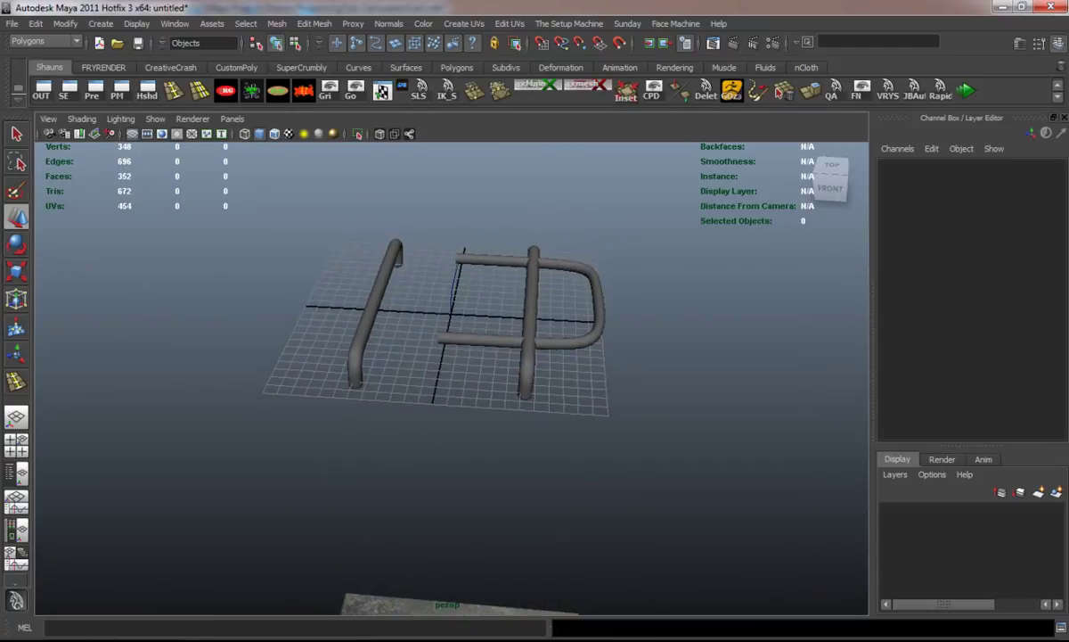
# - Try to delete the extrusion guide curve and undo the deletion
pyautogui.click(379, 303)
pyautogui.press('Delete')
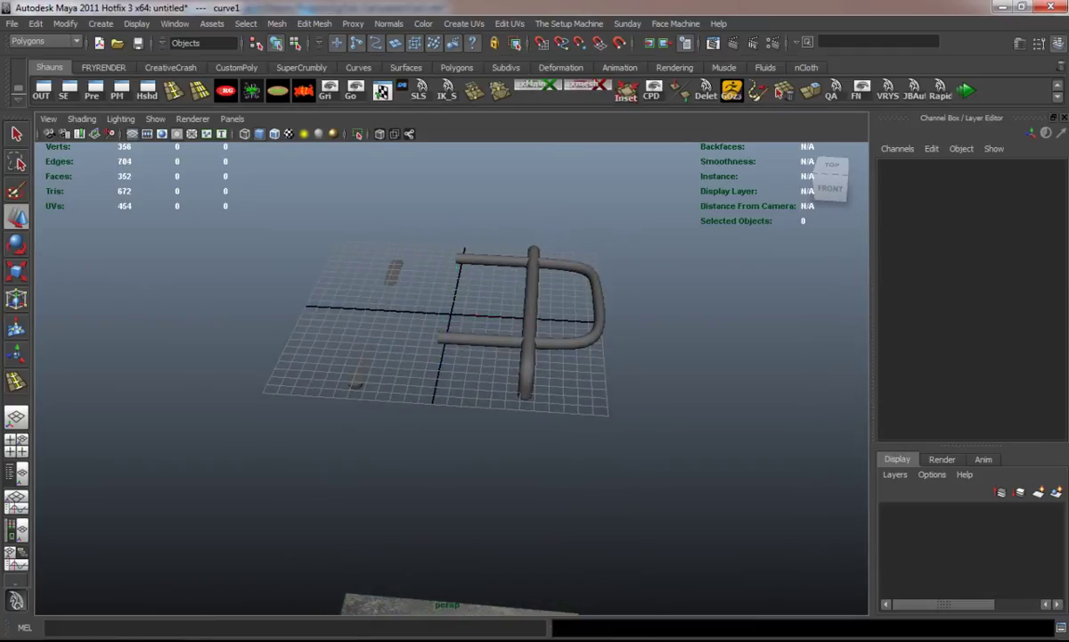
pyautogui.hotkey('ctrl', 'z')
pyautogui.hotkey('ctrl', 'z')
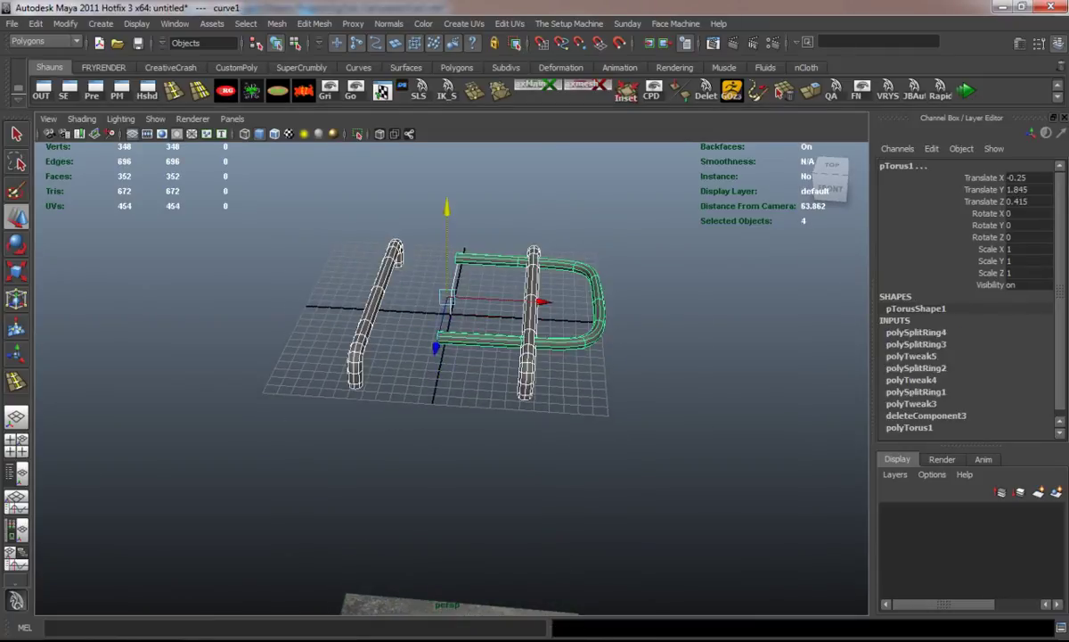
# - Clear the history and freeze the transforms of all the rack tubes, and delete the leftover extrusion curve
pyautogui.hotkey('ctrl', 'z')
pyautogui.hotkey('ctrl', 'z')
pyautogui.hotkey('ctrl', 'z')
pyautogui.hotkey('ctrl', 'z')
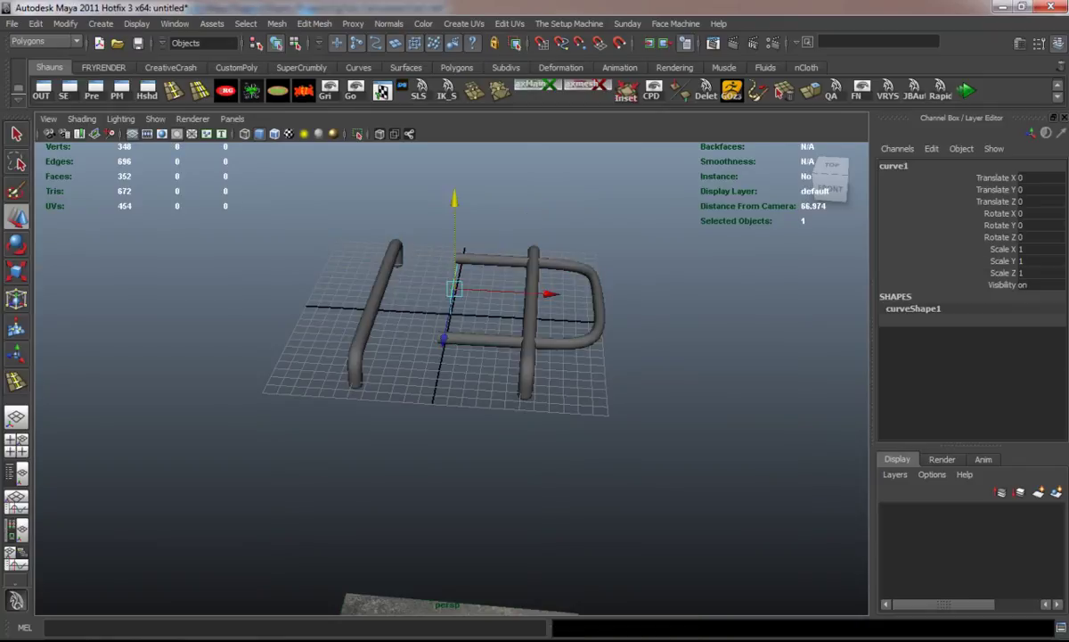
pyautogui.keyDown('alt'); pyautogui.moveTo(445, 339); pyautogui.dragTo(446, 437); pyautogui.keyUp('alt')
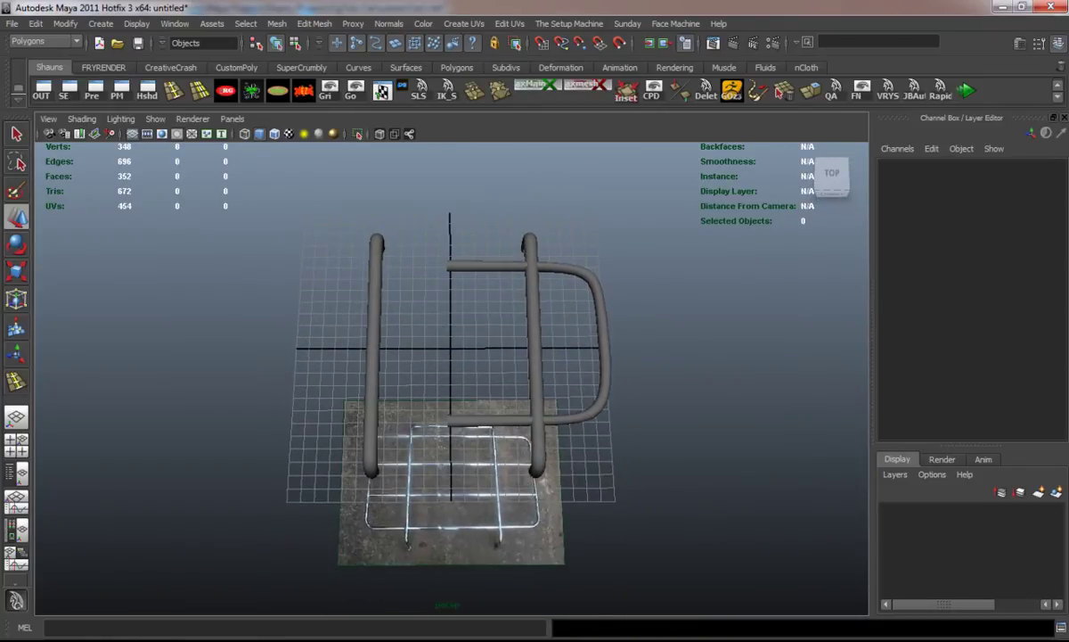
# - Mirror the half frame in the -X direction, merging vertices with the original, to form the closed frame
pyautogui.click(603, 338)
pyautogui.click(276, 24)
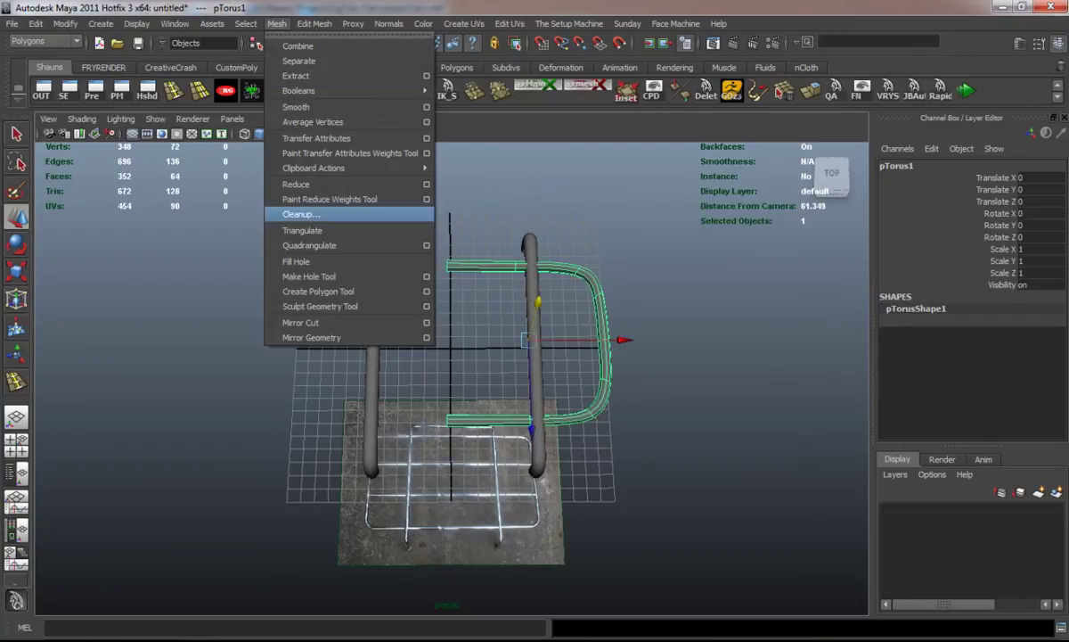
pyautogui.click(427, 337)
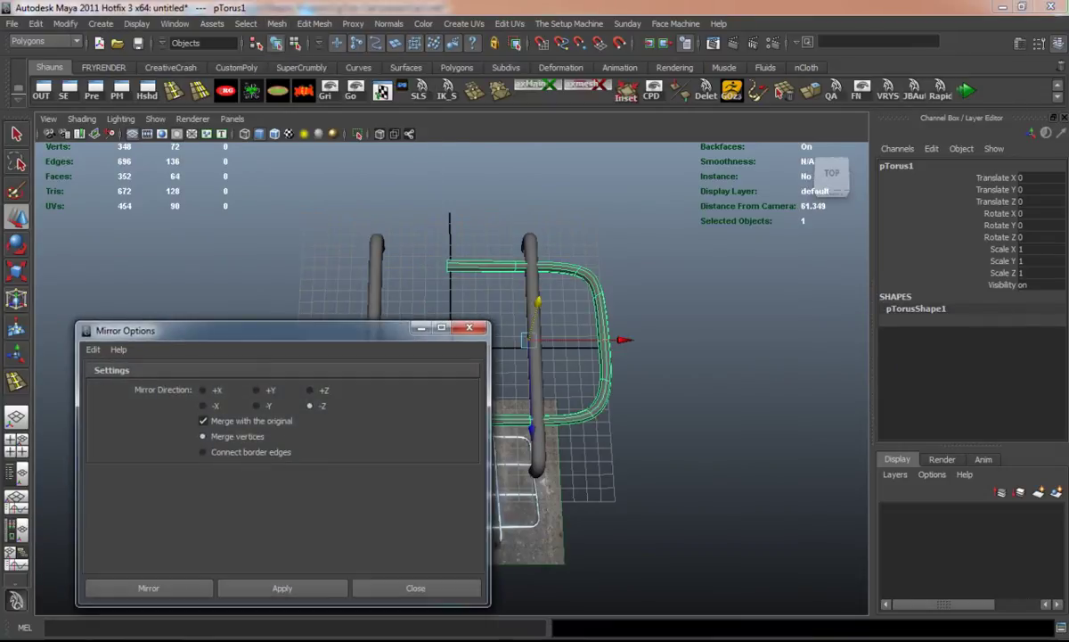
pyautogui.click(282, 588)
pyautogui.hotkey('ctrl', 'z')
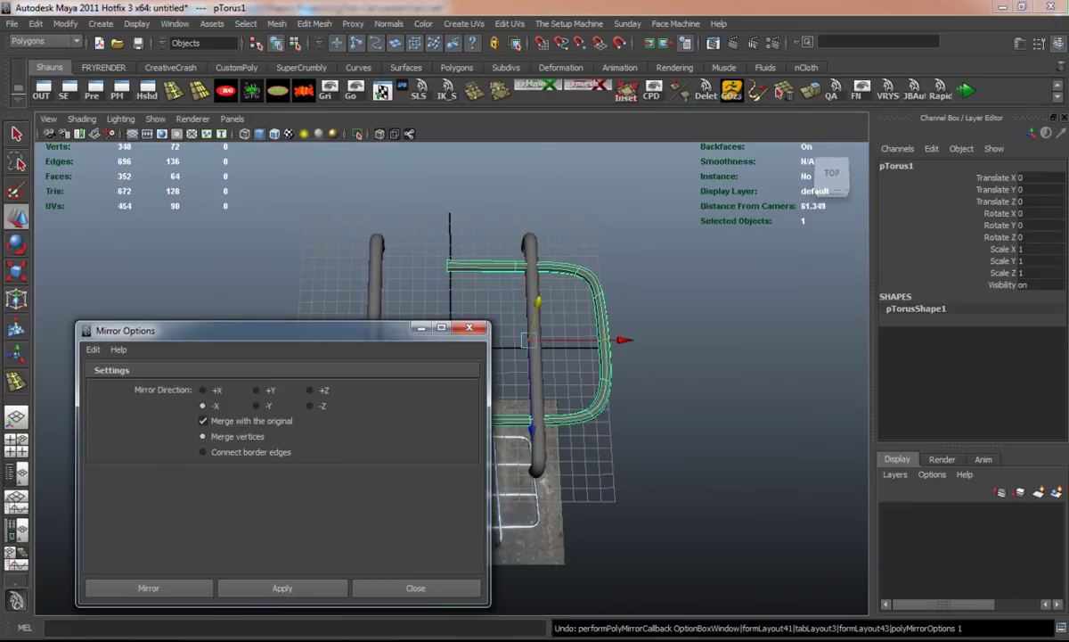
pyautogui.click(281, 588)
pyautogui.click(416, 588)
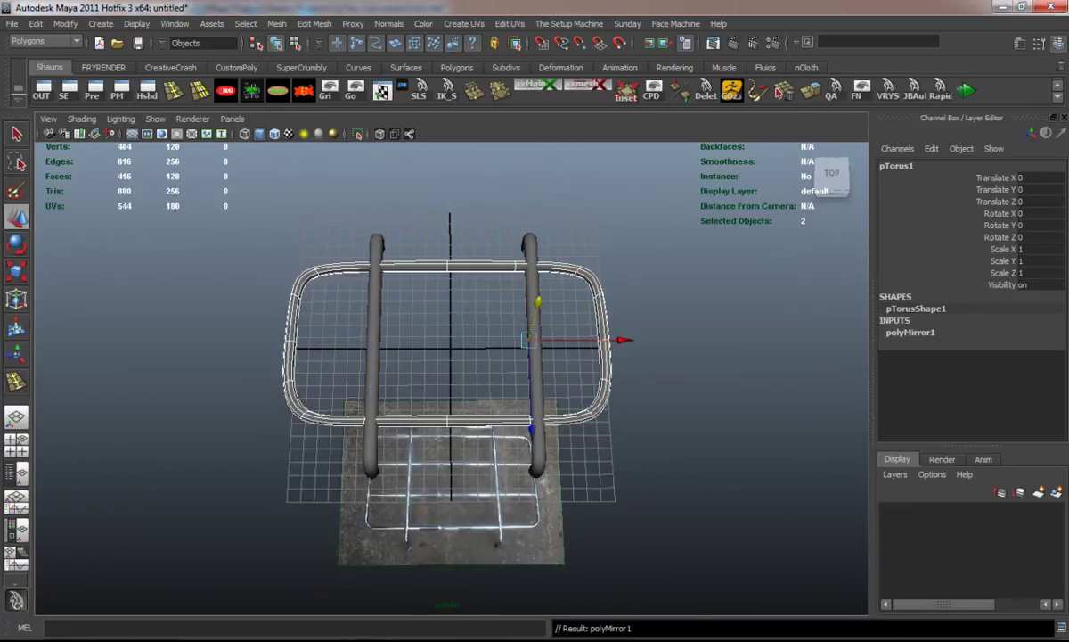
# - Correct the black shading on the mirrored half of the closed frame
pyautogui.click(713, 464)
pyautogui.click(842, 165)
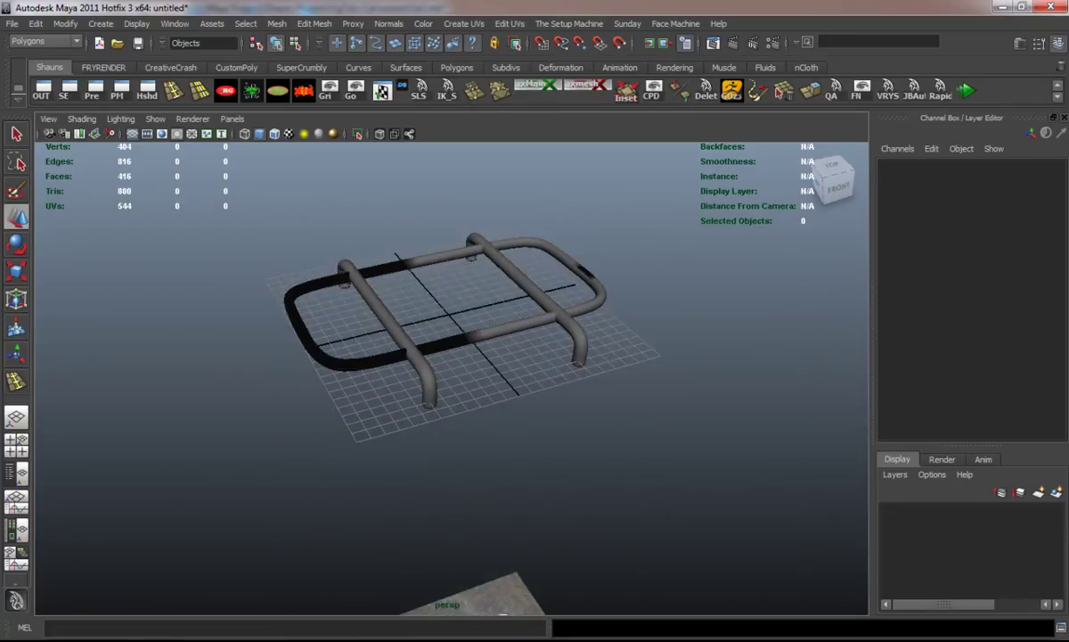
pyautogui.click(312, 321)
pyautogui.click(713, 463)
pyautogui.click(838, 187)
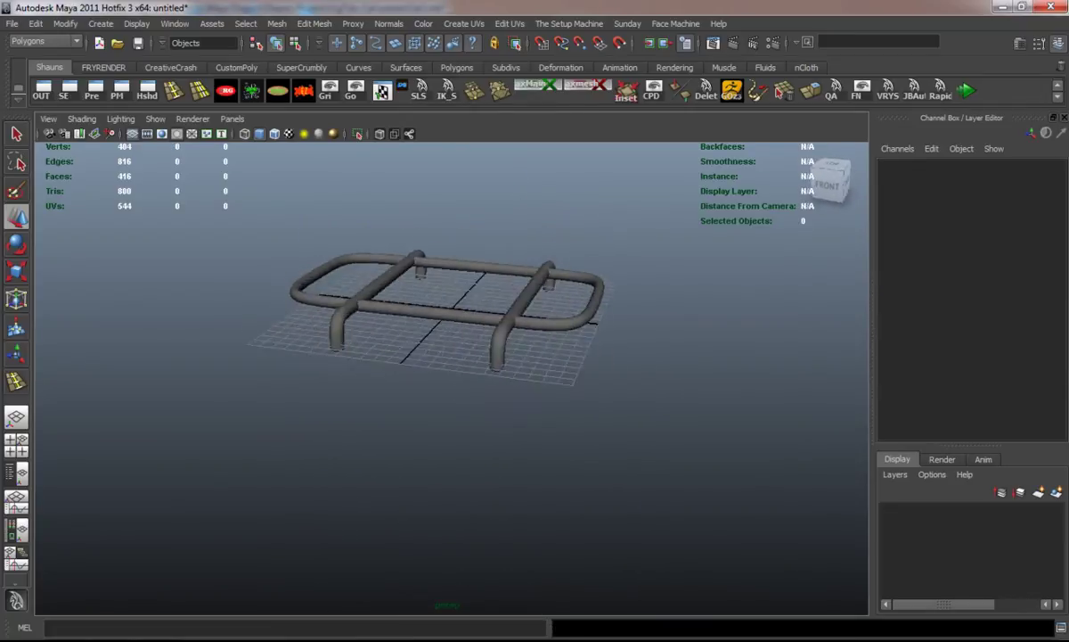
# - Create a polygon cylinder at the frame's rear edge with 8 axis subdivisions, radius about 1.666 and height about 13.326
pyautogui.click(830, 163)
pyautogui.click(849, 170)
pyautogui.click(836, 172)
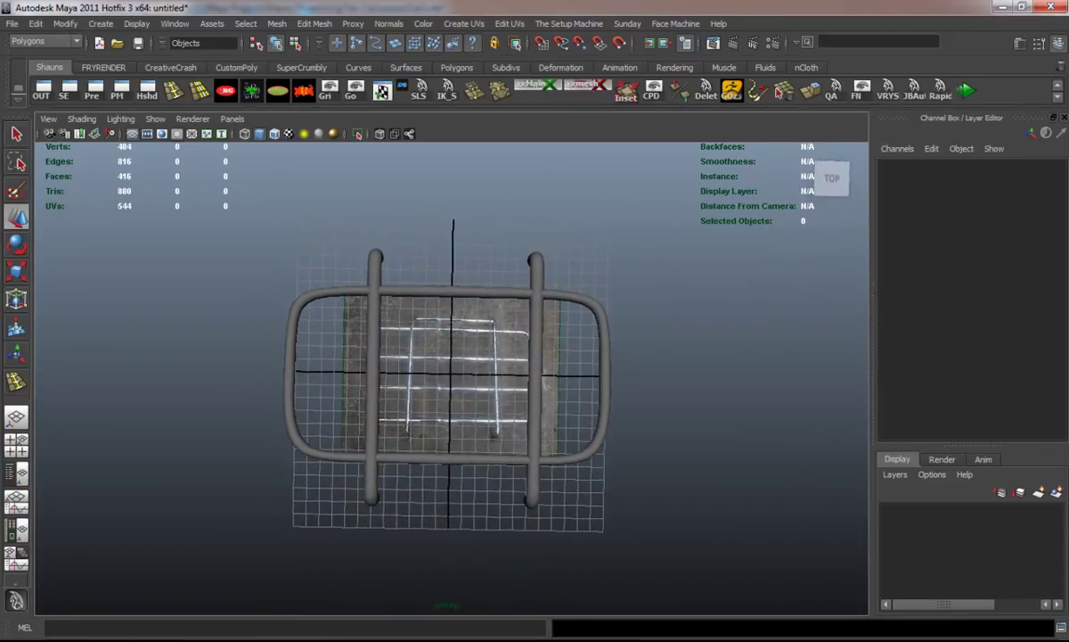
pyautogui.scroll(2, 451, 374)
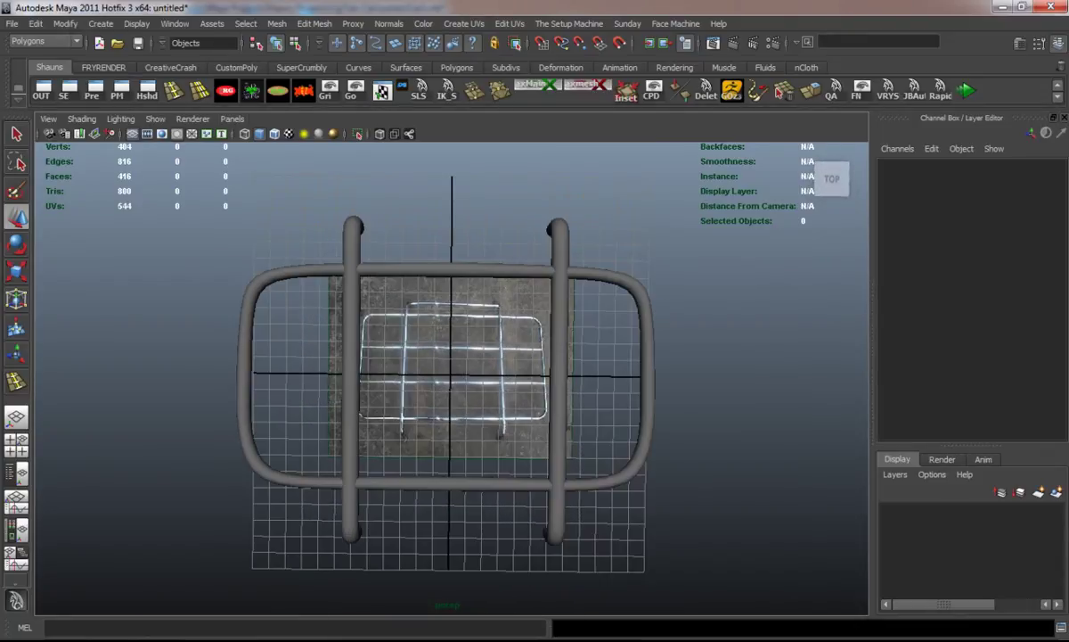
pyautogui.click(456, 66)
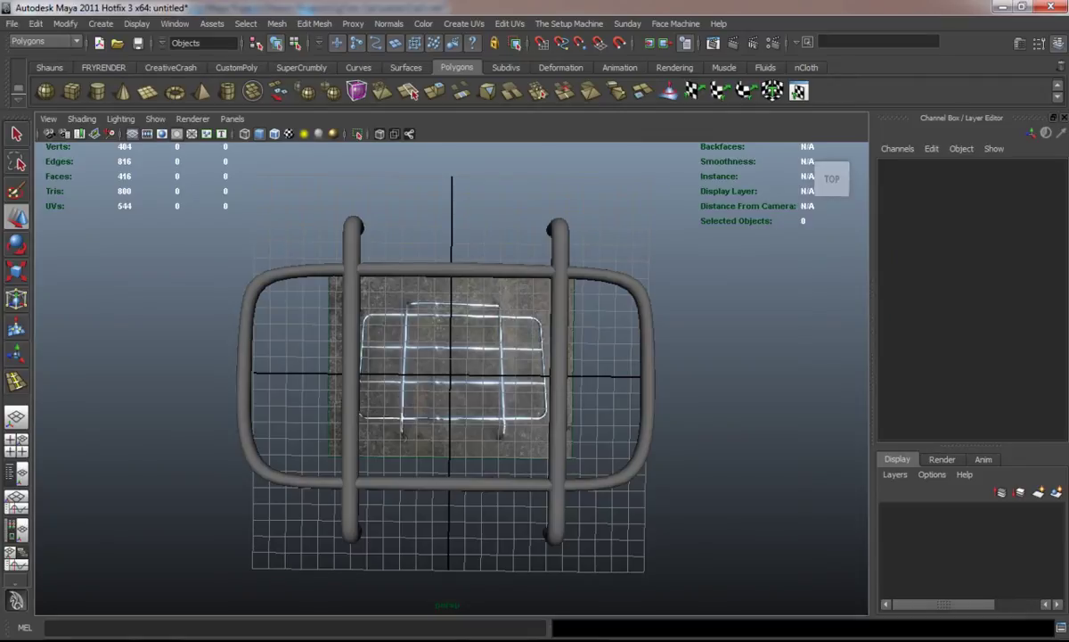
pyautogui.click(97, 90)
pyautogui.moveTo(382, 269)
pyautogui.mouseDown()
pyautogui.moveTo(406, 296)
pyautogui.moveTo(401, 268)
pyautogui.mouseUp()
pyautogui.click(914, 331)
pyautogui.click(1043, 367)
pyautogui.write('8')
pyautogui.press('Return')
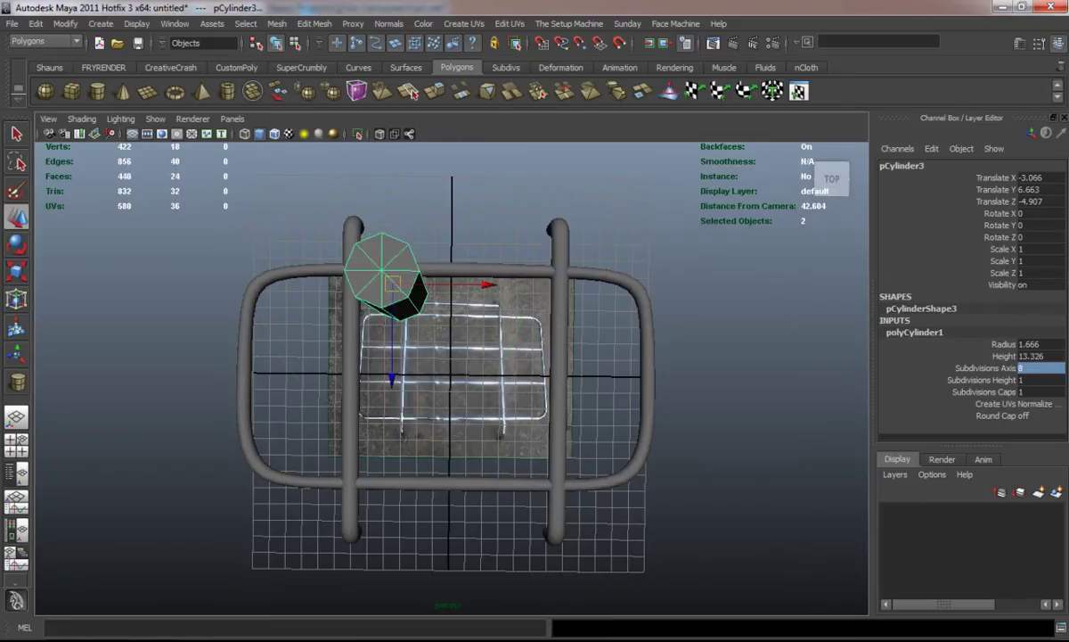
# - Rotate the new cylinder to 90 degrees about Z so it lies across the two bent bars
pyautogui.press('e')
pyautogui.moveTo(499, 280); pyautogui.dragTo(366, 275)
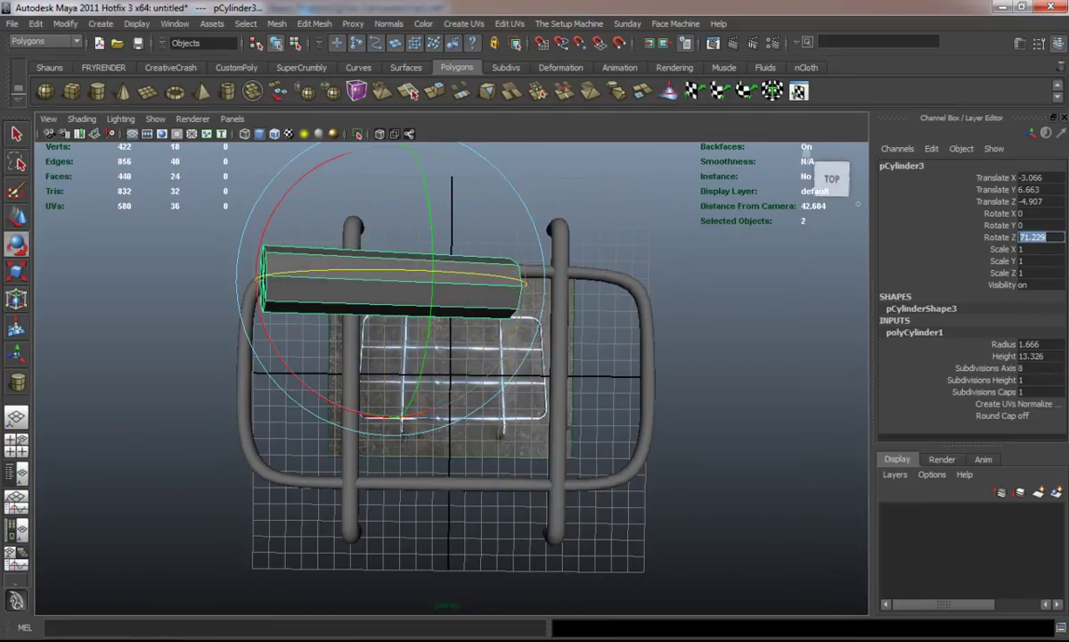
pyautogui.press('Return')
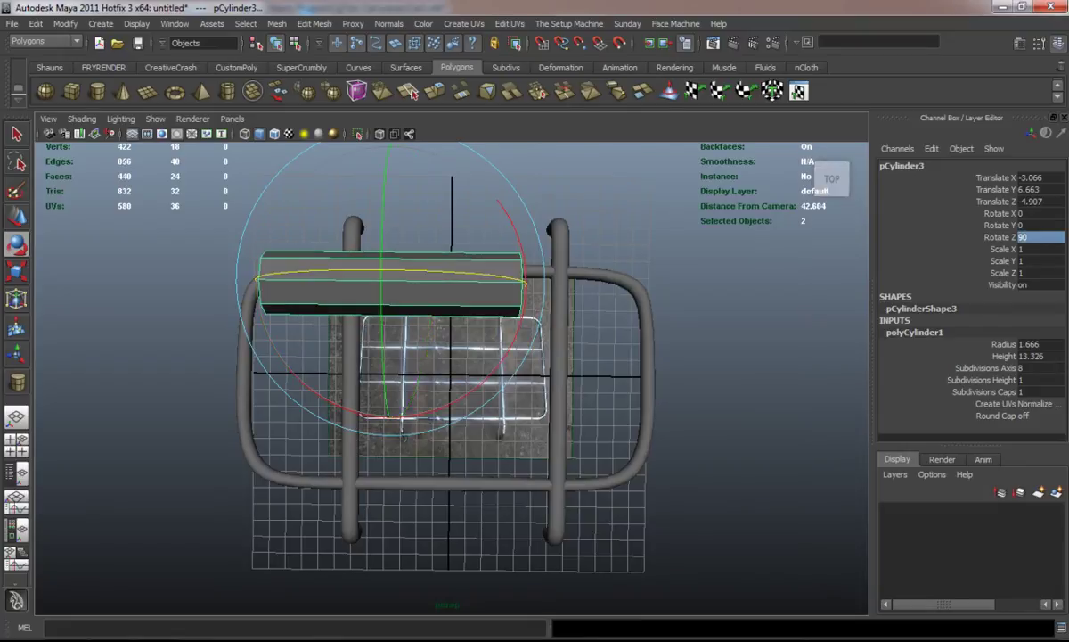
# - Fit the cylinder inside the frame as a thin slat, scaled to about 0.257, 1.762, 0.257 at a height of about 1.862
pyautogui.press('space')
pyautogui.press('space')
pyautogui.scroll(2, 445, 375)
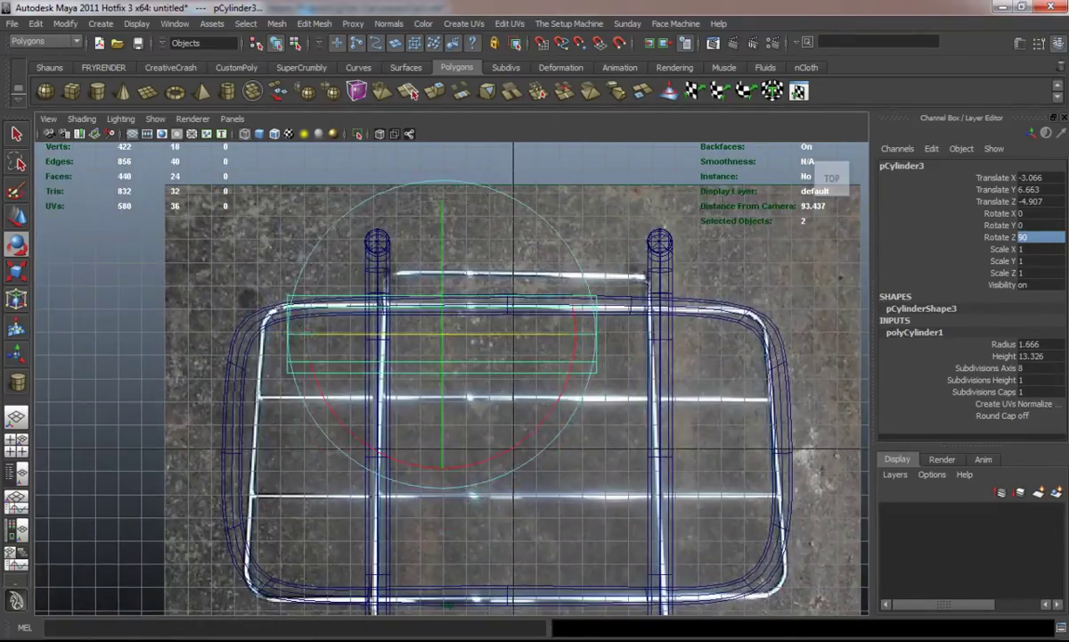
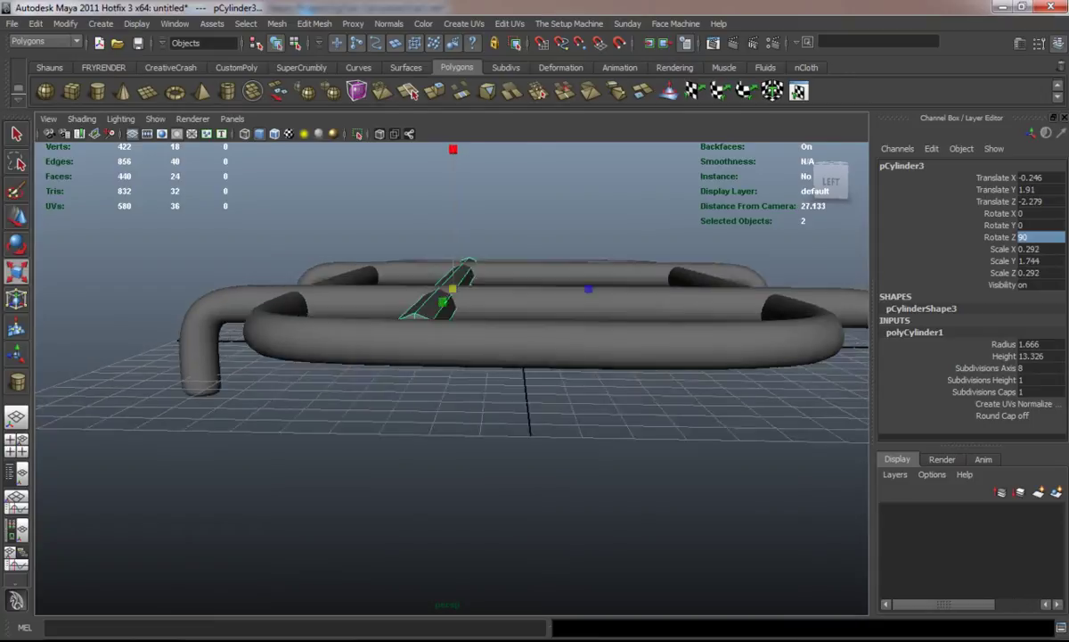
pyautogui.press('w')
pyautogui.moveTo(484, 232); pyautogui.dragTo(484, 236)
pyautogui.press('r')
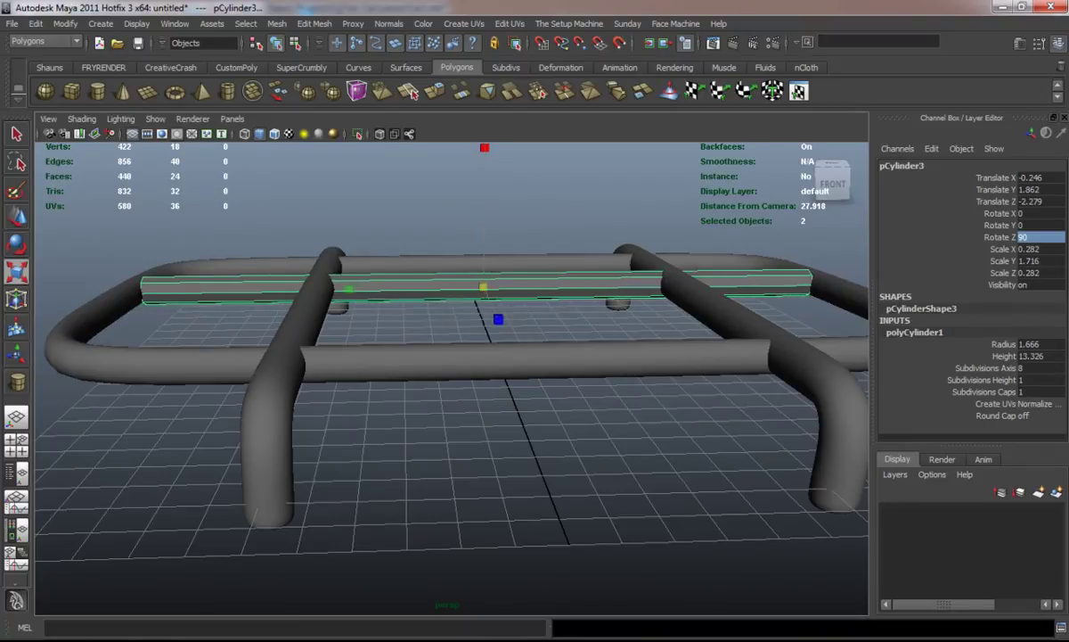
pyautogui.press('w')
pyautogui.press('r')
pyautogui.moveTo(482, 287); pyautogui.dragTo(465, 286)
pyautogui.moveTo(350, 287); pyautogui.dragTo(335, 288)
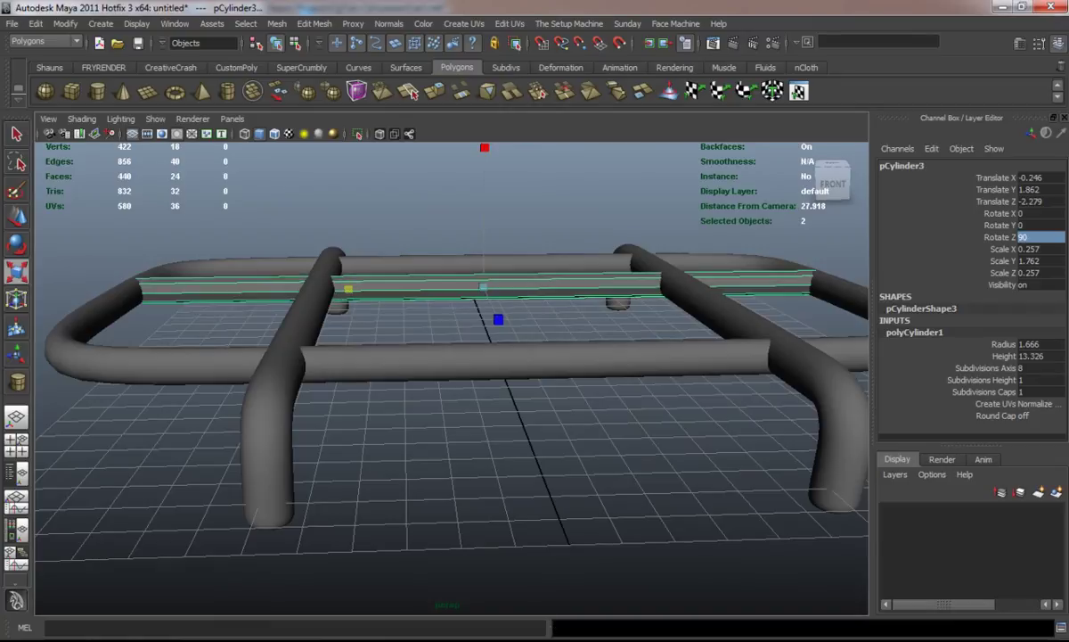
# - Insert an edge loop near each end of the slat and return to object selection
pyautogui.click(484, 146)
pyautogui.keyDown('alt'); pyautogui.moveTo(485, 146); pyautogui.dragTo(570, 245); pyautogui.keyUp('alt')
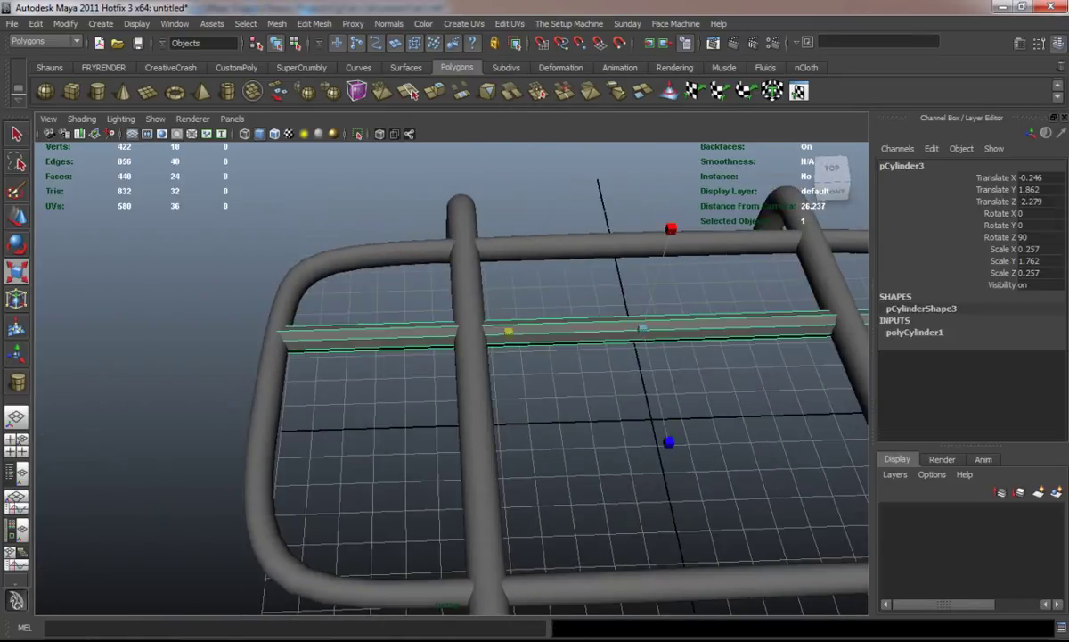
pyautogui.click(571, 331)
pyautogui.click(49, 66)
pyautogui.click(173, 89)
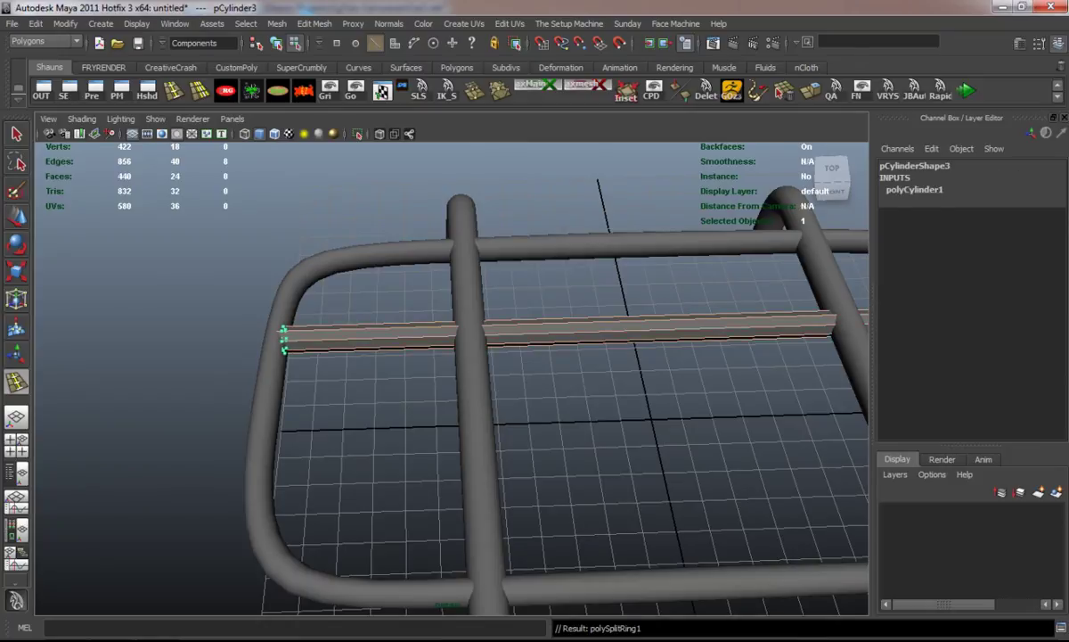
pyautogui.click(284, 339)
pyautogui.keyDown('alt'); pyautogui.moveTo(499, 401); pyautogui.dragTo(374, 392); pyautogui.keyUp('alt')
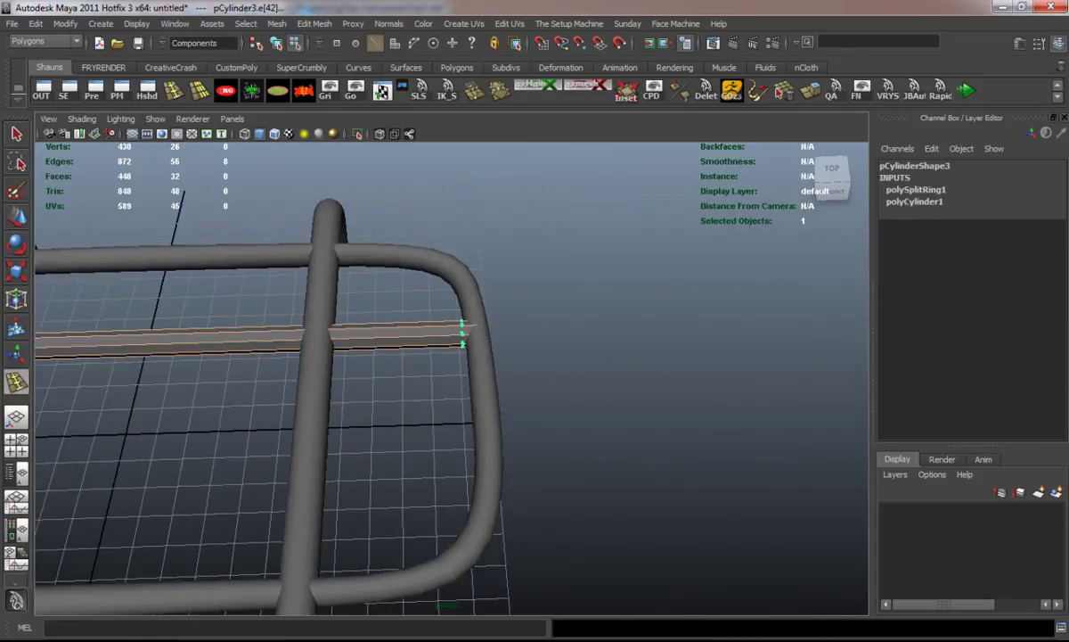
pyautogui.click(440, 314)
pyautogui.keyDown('alt'); pyautogui.moveTo(489, 337); pyautogui.dragTo(428, 378); pyautogui.keyUp('alt')
pyautogui.moveTo(425, 378); pyautogui.dragTo(484, 358, button='right')
# - Align the slat with the reference line at Z about -2.119 and duplicate it, with the second slat at Z about -4.234
pyautogui.keyDown('alt'); pyautogui.moveTo(484, 358); pyautogui.dragTo(555, 428); pyautogui.keyUp('alt')
pyautogui.click(448, 356)
pyautogui.keyDown('alt'); pyautogui.moveTo(447, 356); pyautogui.dragTo(433, 310); pyautogui.keyUp('alt')
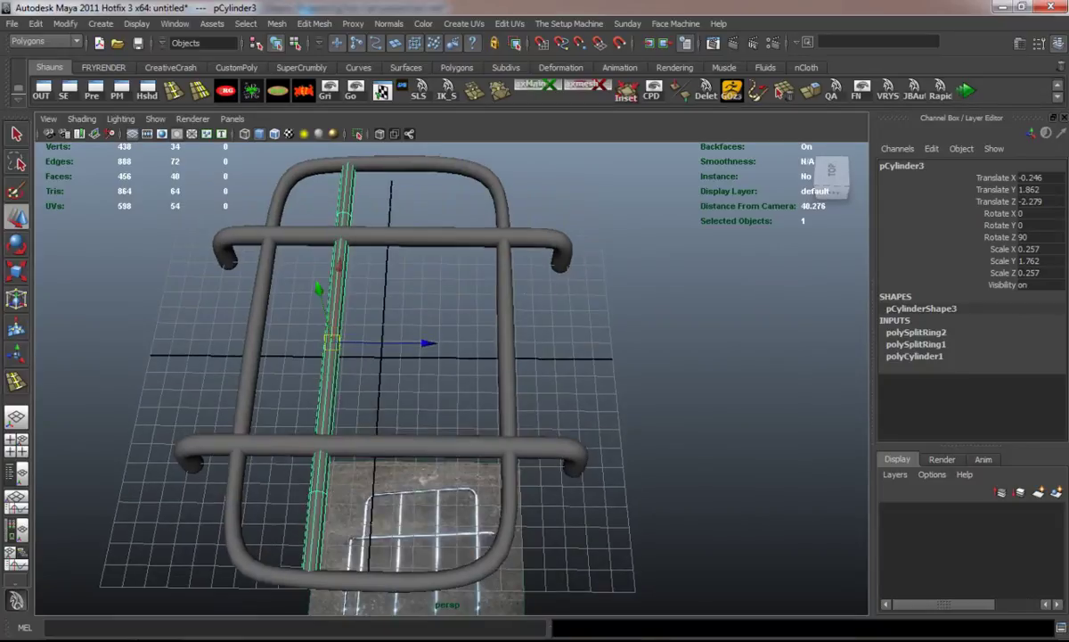
pyautogui.press('space')
pyautogui.press('space')
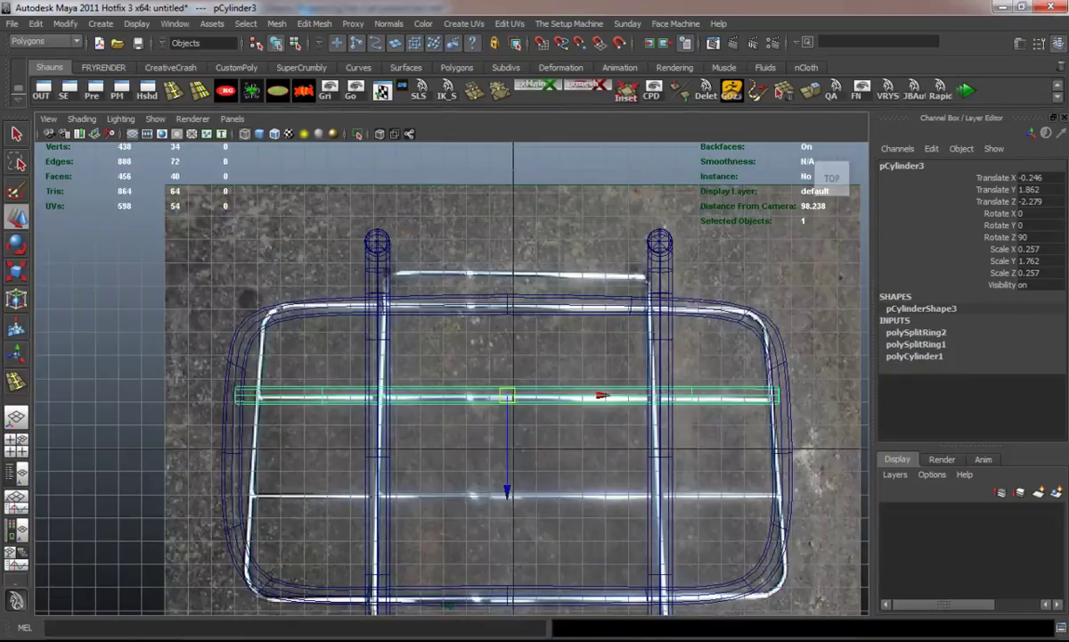
pyautogui.moveTo(506, 488)
pyautogui.mouseDown()
pyautogui.moveTo(506, 443)
pyautogui.moveTo(506, 494)
pyautogui.mouseUp()
pyautogui.hotkey('ctrl', 'd')
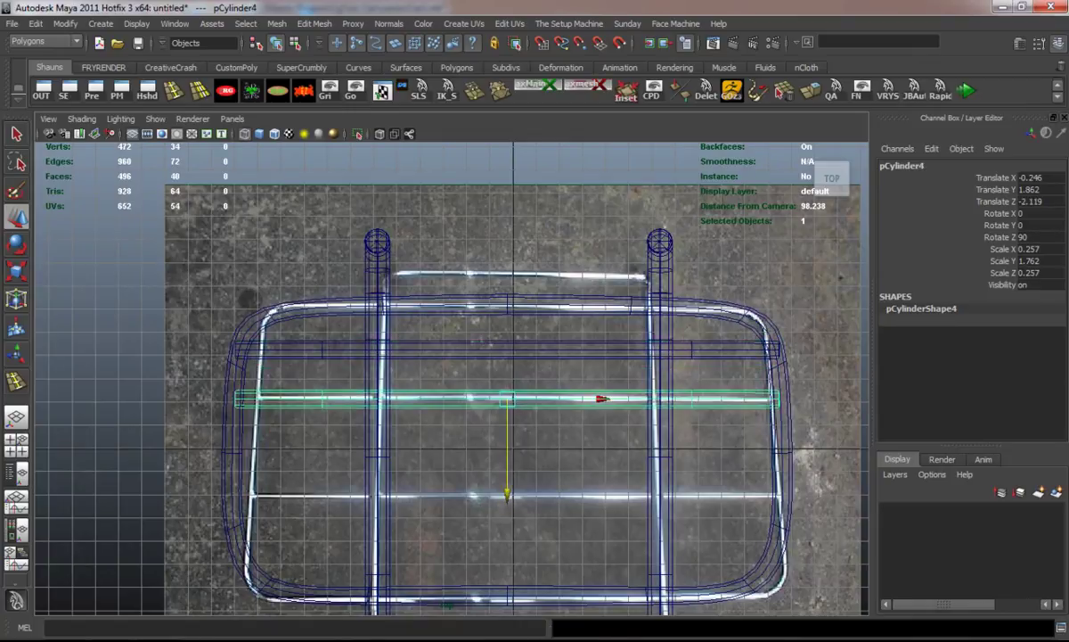
# - Duplicate both slats and move the copied pair to the frame's opposite half, the inner copy at Z about 2.208
pyautogui.keyDown('shift'); pyautogui.click(552, 349); pyautogui.keyUp('shift')
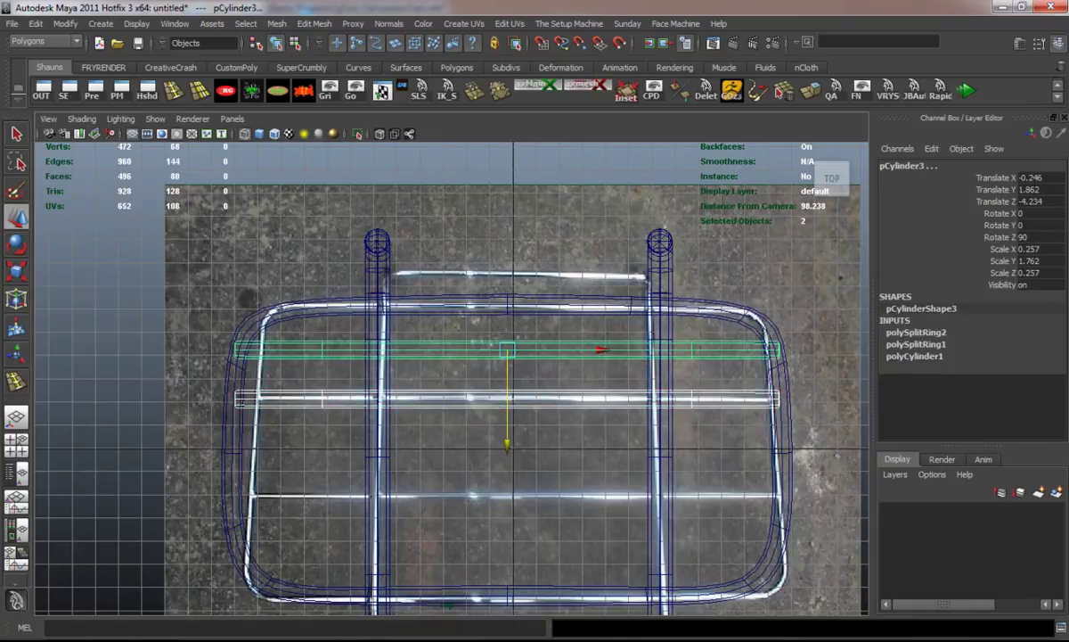
pyautogui.hotkey('ctrl', 'd')
pyautogui.moveTo(506, 443); pyautogui.dragTo(506, 597)
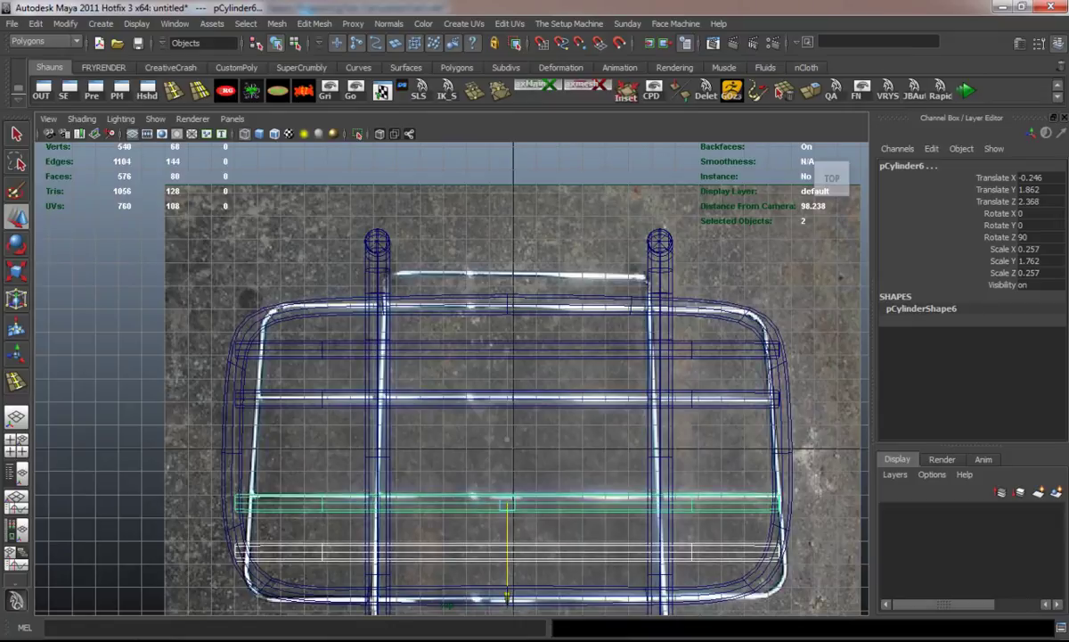
pyautogui.hotkey('ctrl', 'z')
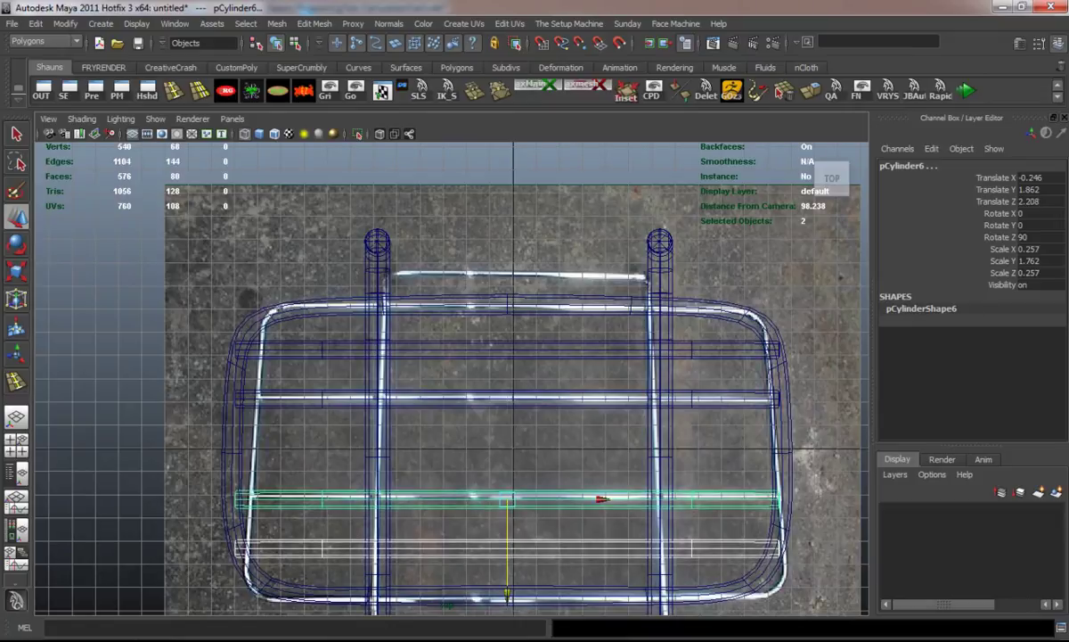
pyautogui.hotkey('ctrl', 'z')
pyautogui.press('q')
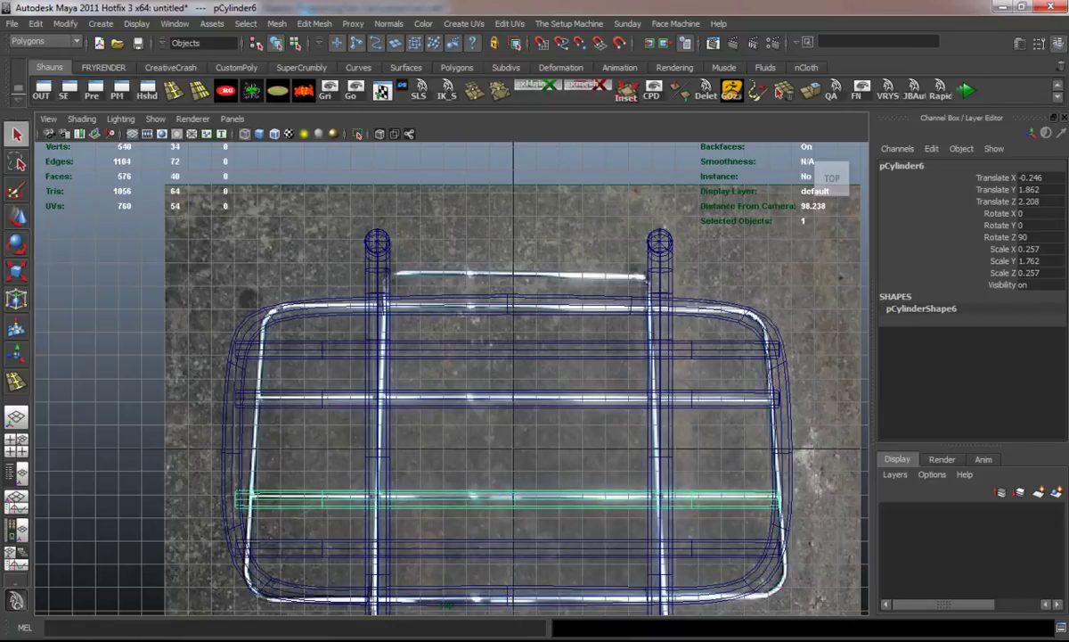
pyautogui.press('w')
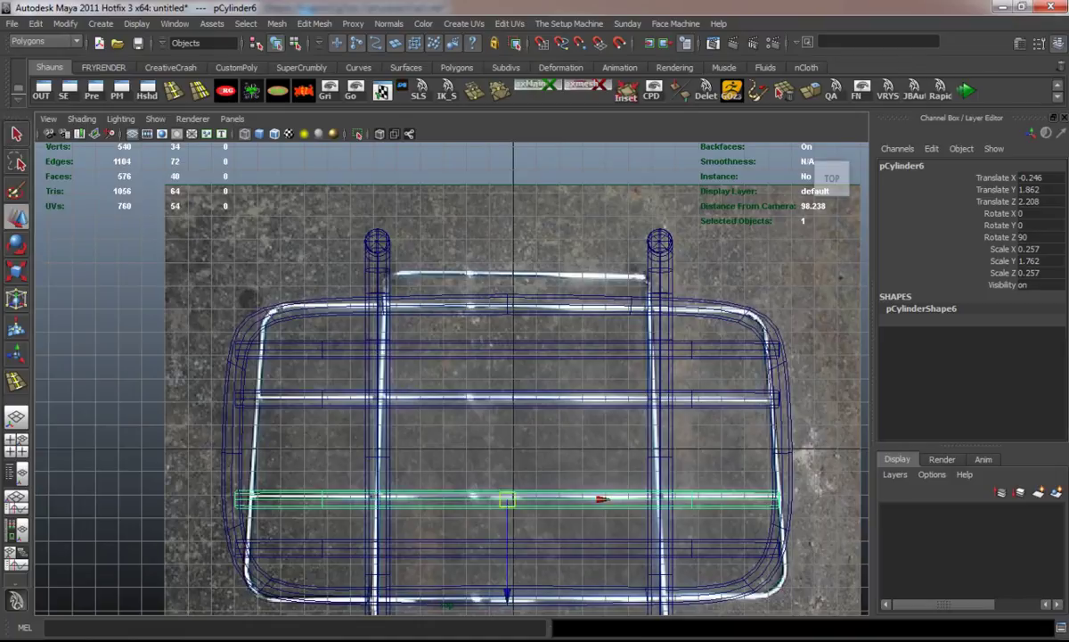
# - Duplicate the inner copied slat and place the copy between the two pairs at Z about -0.452
pyautogui.moveTo(507, 557); pyautogui.dragTo(507, 503)
pyautogui.hotkey('ctrl', 'z')
pyautogui.hotkey('ctrl', 'd')
pyautogui.moveTo(508, 557); pyautogui.dragTo(507, 495)
pyautogui.click(98, 374)
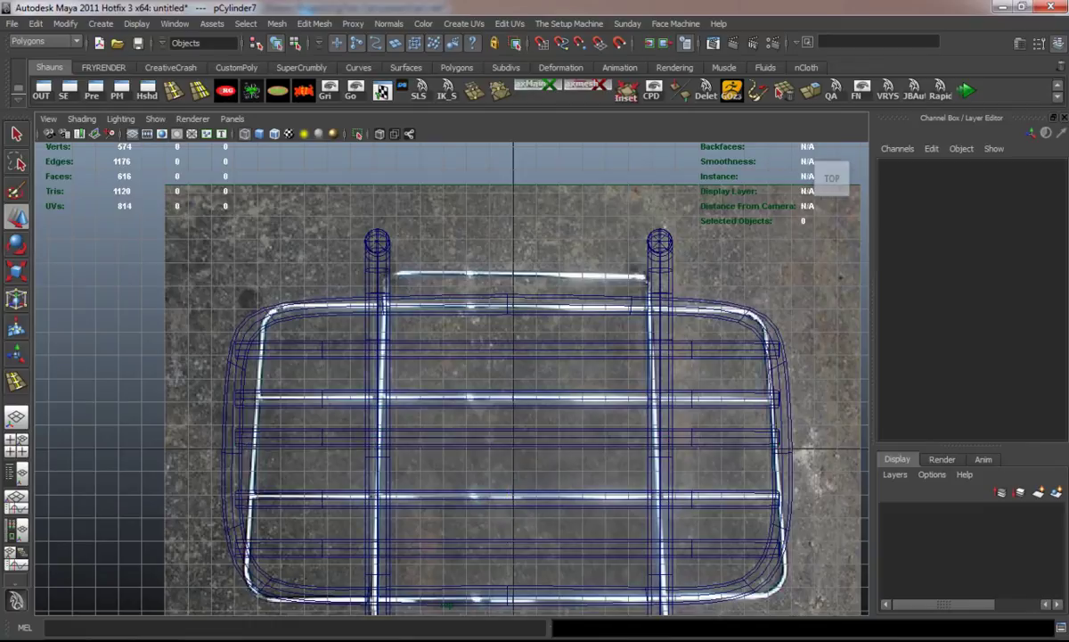
# - Centre the middle slat in the frame at Z about 0.019
pyautogui.keyDown('alt'); pyautogui.moveTo(535, 401); pyautogui.dragTo(498, 395, button='middle'); pyautogui.keyUp('alt')
pyautogui.press('space')
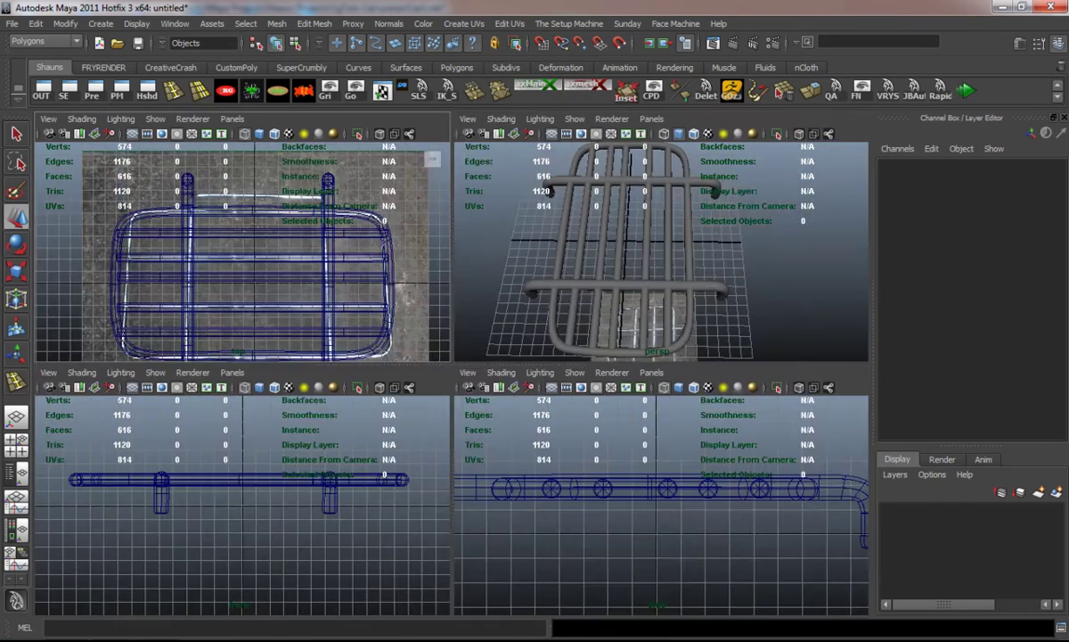
pyautogui.press('space')
pyautogui.keyDown('alt'); pyautogui.moveTo(624, 267); pyautogui.dragTo(673, 206); pyautogui.keyUp('alt')
pyautogui.click(444, 356)
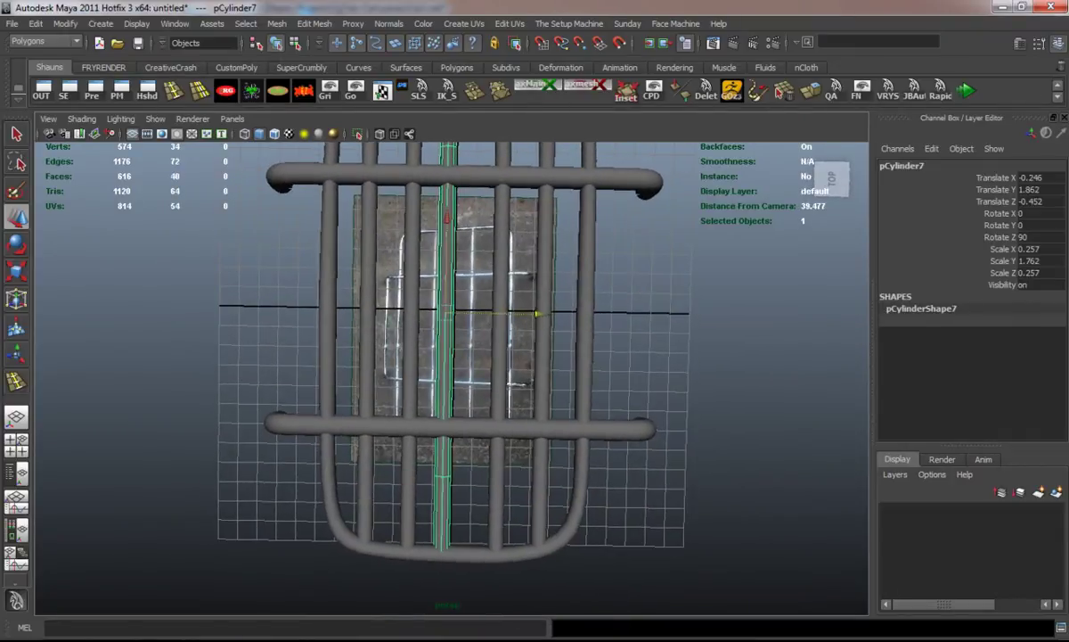
pyautogui.moveTo(535, 314)
pyautogui.mouseDown()
pyautogui.moveTo(515, 314)
pyautogui.moveTo(546, 314)
pyautogui.mouseUp()
pyautogui.click(758, 401)
pyautogui.keyDown('alt'); pyautogui.moveTo(757, 401); pyautogui.dragTo(757, 437); pyautogui.keyUp('alt')
# - Delete the two slats on either side of the middle one
pyautogui.click(411, 312)
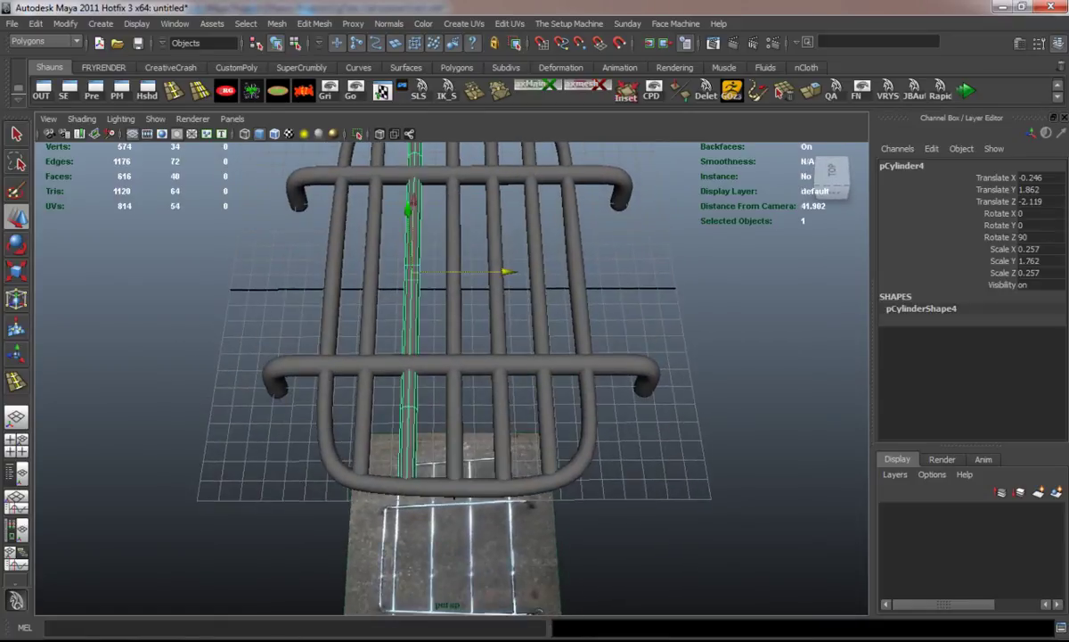
pyautogui.keyDown('shift'); pyautogui.click(497, 312); pyautogui.keyUp('shift')
pyautogui.press('Delete')
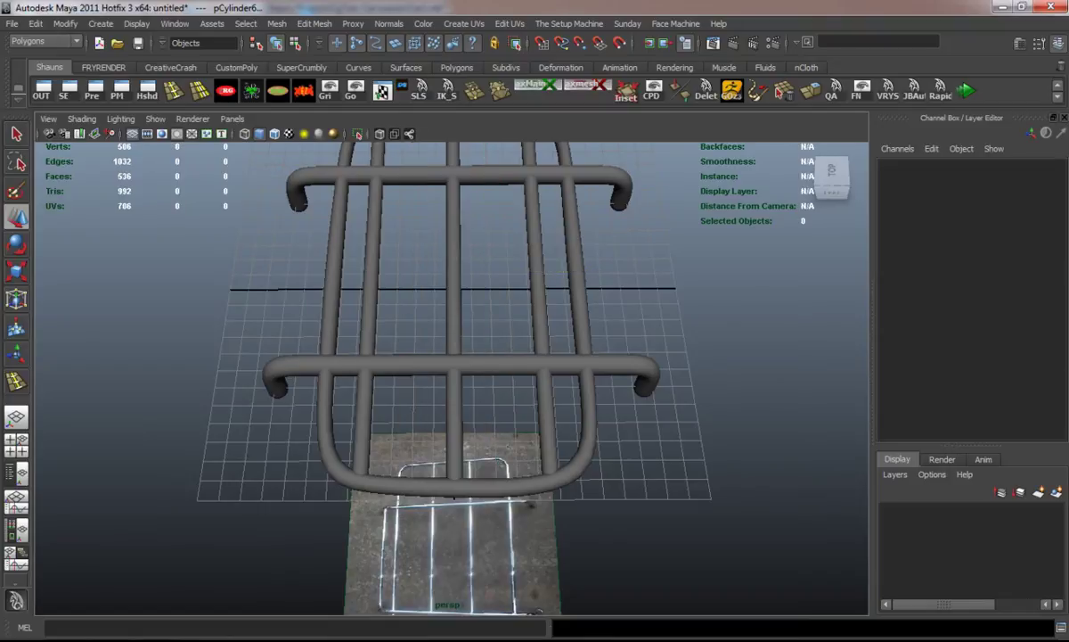
# - Move the two outer slats inward to even the spacing, to Z about -3.745 and about 3.594
pyautogui.keyDown('alt'); pyautogui.moveTo(758, 446); pyautogui.dragTo(641, 459); pyautogui.keyUp('alt')
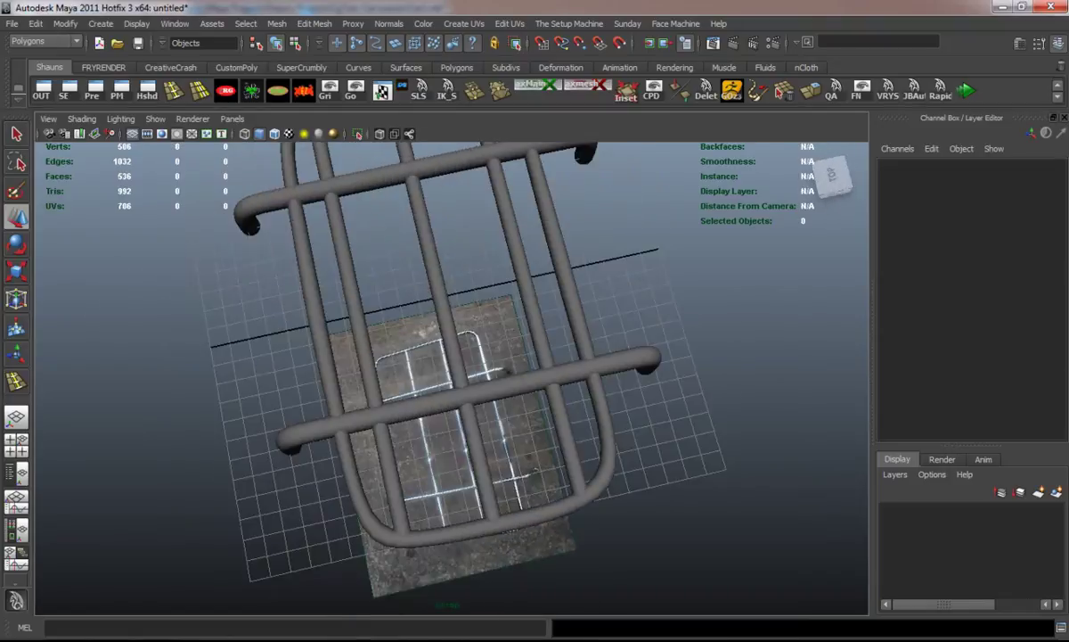
pyautogui.click(355, 250)
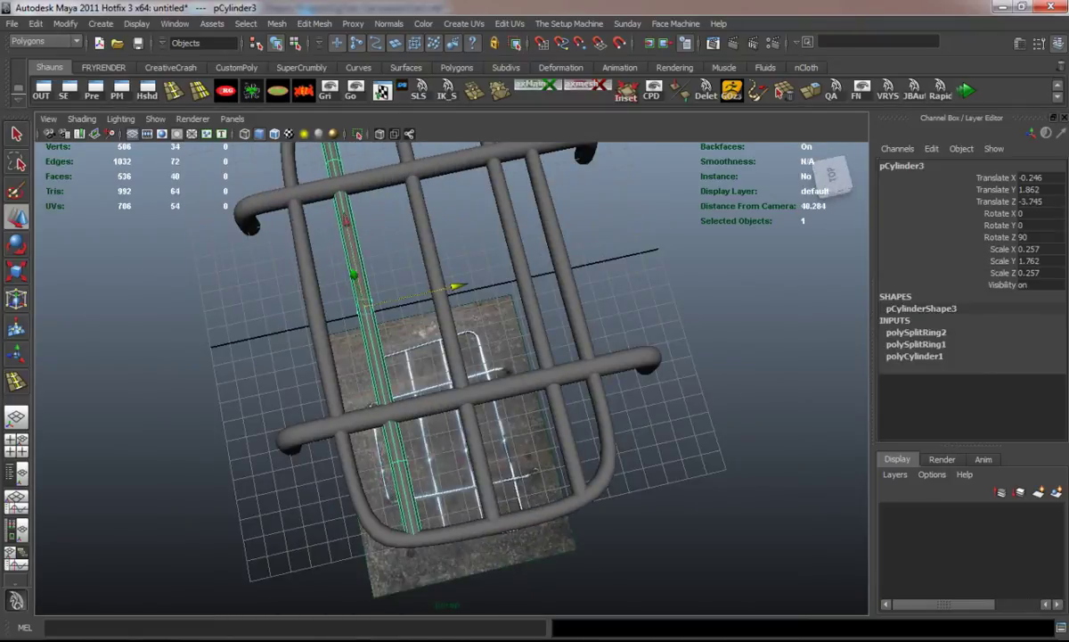
pyautogui.click(533, 303)
pyautogui.moveTo(613, 253); pyautogui.dragTo(581, 253)
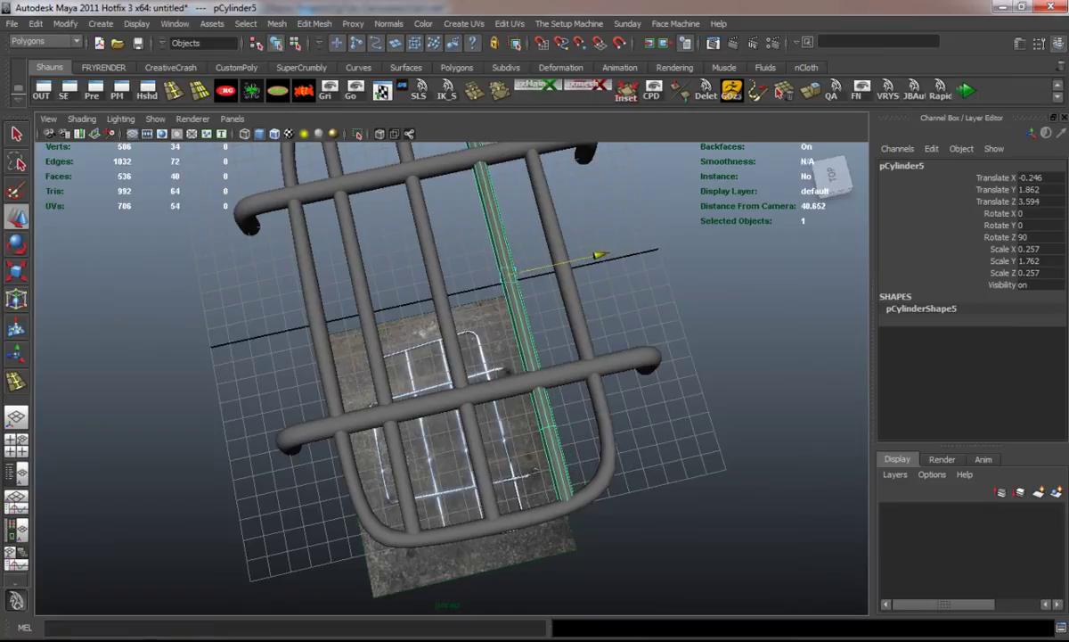
pyautogui.click(757, 401)
# - Delete one of the two bent bars that carry the rack's legs
pyautogui.keyDown('alt'); pyautogui.moveTo(757, 401); pyautogui.dragTo(687, 393); pyautogui.keyUp('alt')
pyautogui.click(384, 374)
pyautogui.press('Delete')
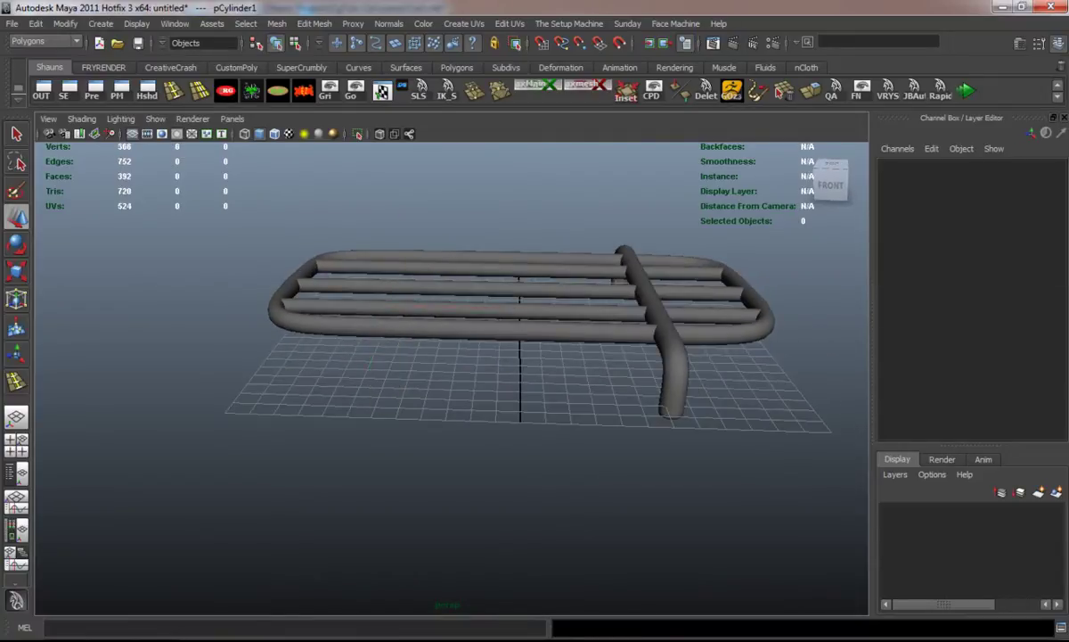
pyautogui.click(673, 383)
pyautogui.keyDown('alt'); pyautogui.moveTo(535, 445); pyautogui.dragTo(624, 410); pyautogui.keyUp('alt')
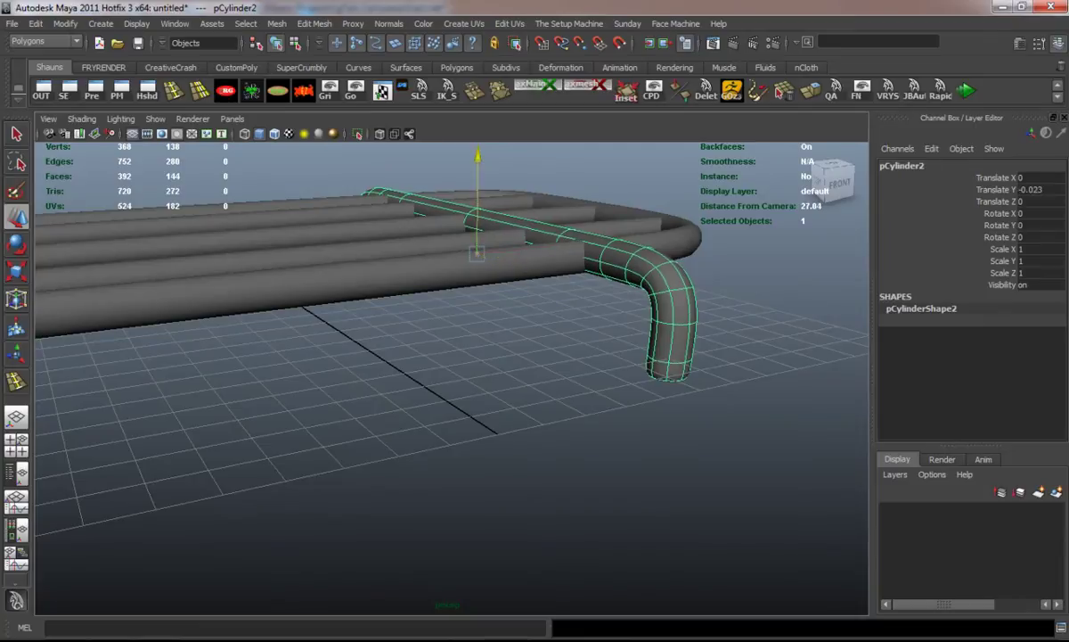
pyautogui.hotkey('ctrl', 'z')
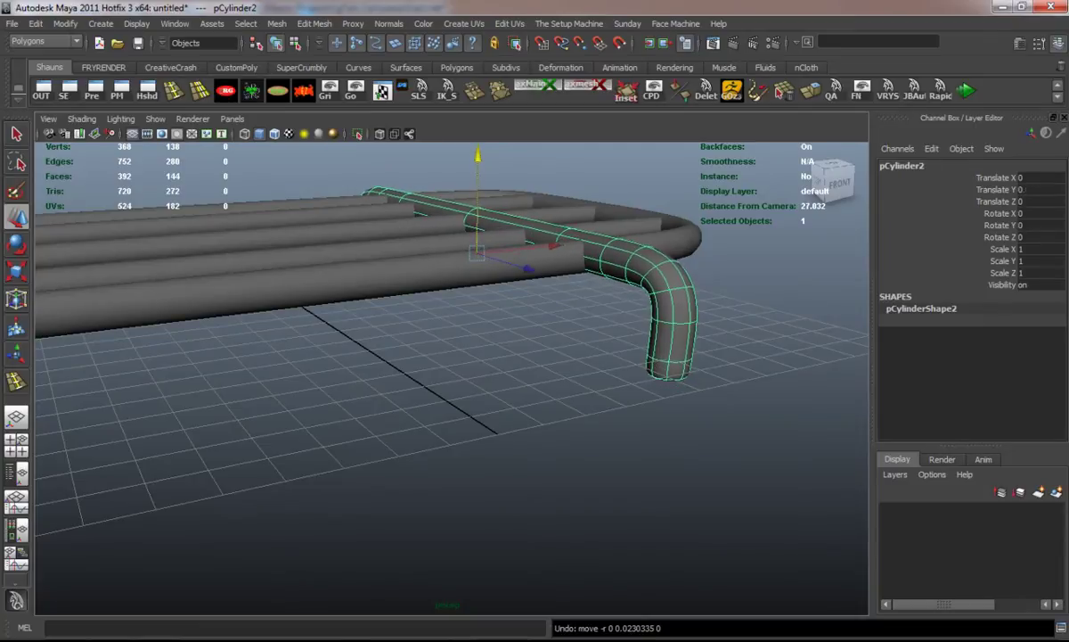
pyautogui.click(445, 490)
# - Select the three inner slats and adjust their position together within the outer frame
pyautogui.keyDown('alt'); pyautogui.moveTo(446, 490); pyautogui.dragTo(366, 348); pyautogui.keyUp('alt')
pyautogui.click(339, 258)
pyautogui.keyDown('shift'); pyautogui.click(433, 254); pyautogui.keyUp('shift')
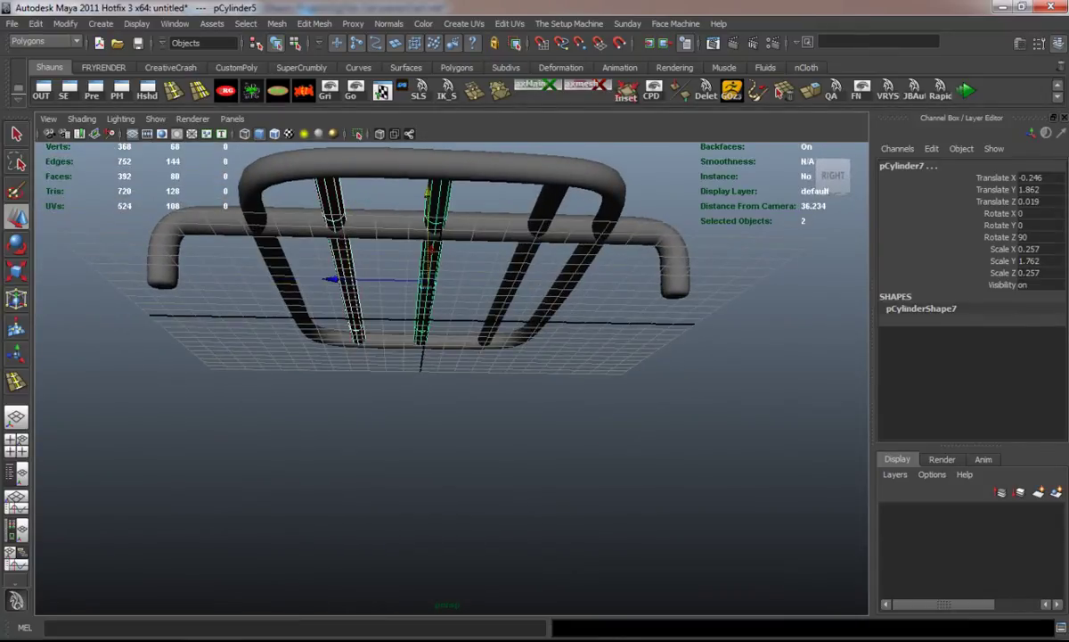
pyautogui.keyDown('shift'); pyautogui.click(522, 258); pyautogui.keyUp('shift')
pyautogui.keyDown('alt'); pyautogui.moveTo(522, 258); pyautogui.dragTo(504, 272); pyautogui.keyUp('alt')
pyautogui.scroll(5, 472, 285)
pyautogui.moveTo(753, 187); pyautogui.dragTo(687, 205)
pyautogui.scroll(-6, 753, 179)
pyautogui.press('Escape')
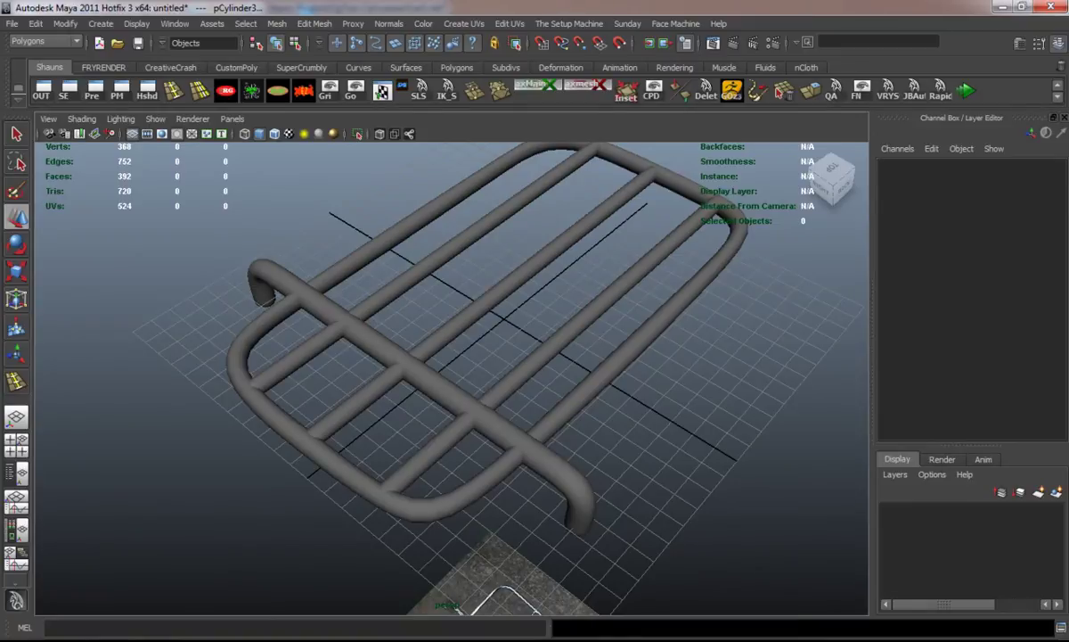
# - Select the bottom end faces of one leg and duplicate them as a separate piece
pyautogui.click(833, 189)
pyautogui.moveTo(444, 391); pyautogui.dragTo(444, 429, button='right')
pyautogui.scroll(5, 445, 356)
pyautogui.keyDown('alt'); pyautogui.moveTo(446, 357); pyautogui.dragTo(446, 285); pyautogui.keyUp('alt')
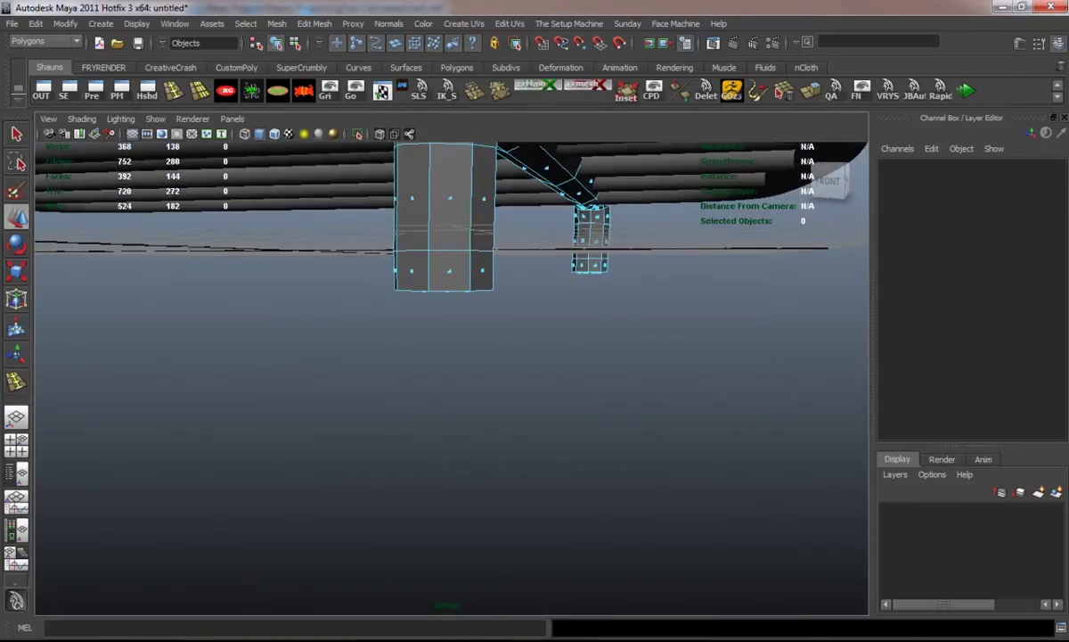
pyautogui.moveTo(331, 287); pyautogui.dragTo(543, 339)
pyautogui.moveTo(446, 312)
pyautogui.keyDown('alt'); pyautogui.mouseDown()
pyautogui.moveTo(606, 312)
pyautogui.moveTo(463, 321)
pyautogui.mouseUp(); pyautogui.keyUp('alt')
pyautogui.click(314, 23)
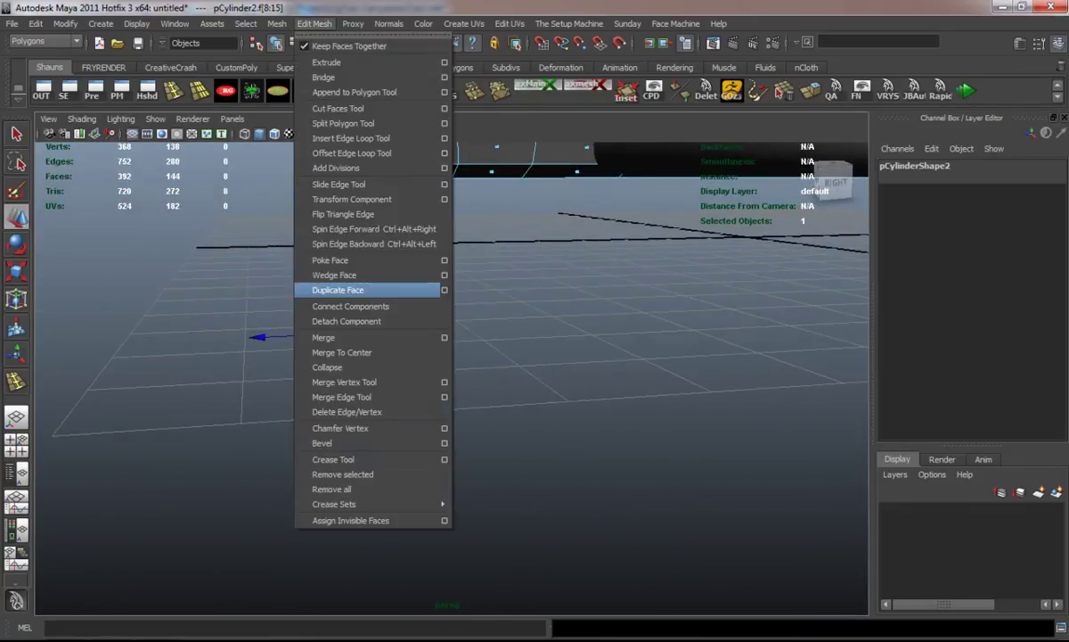
pyautogui.click(339, 281)
pyautogui.press('F8')
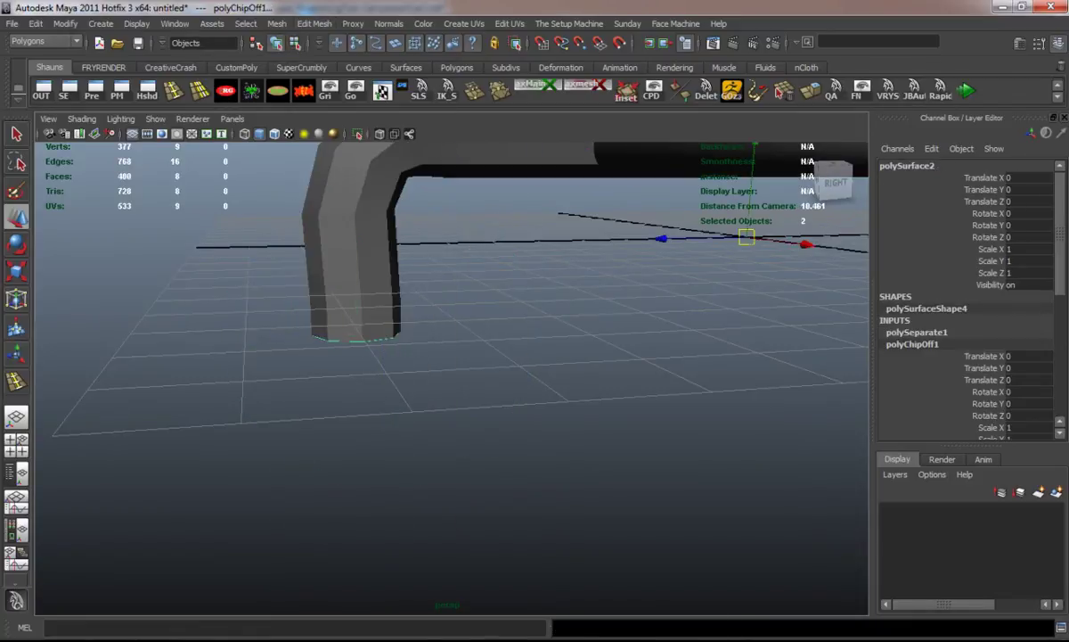
# - Scale the duplicated end cap uniformly to about 1.353 and extrude it downward into a thick foot
pyautogui.hotkey('alt', 'shift', 'd')
pyautogui.press('r')
pyautogui.moveTo(357, 334); pyautogui.dragTo(401, 333)
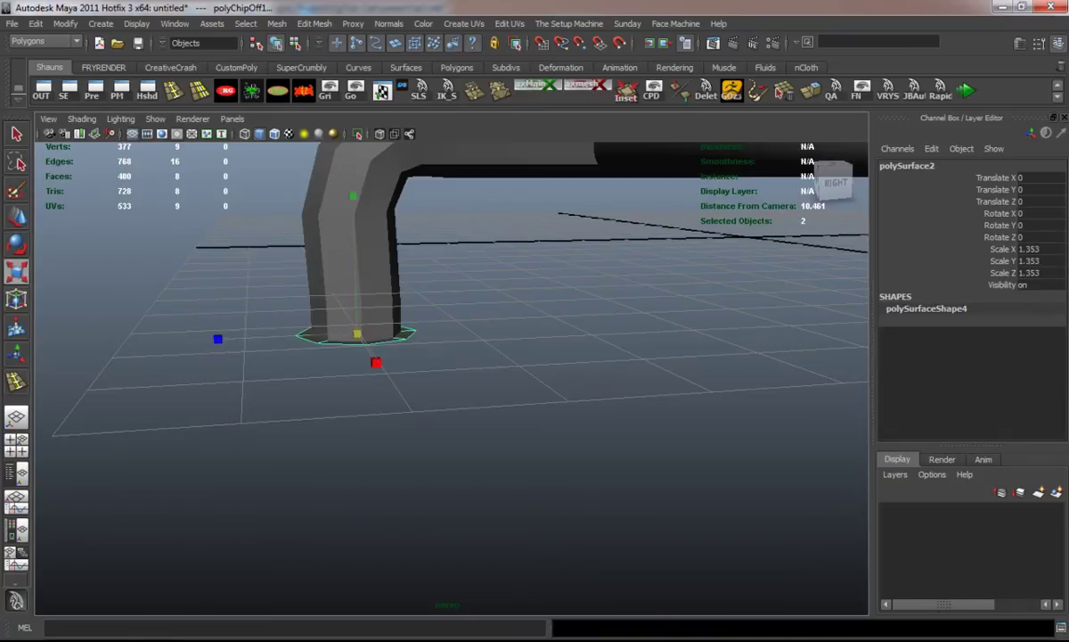
pyautogui.click(731, 88)
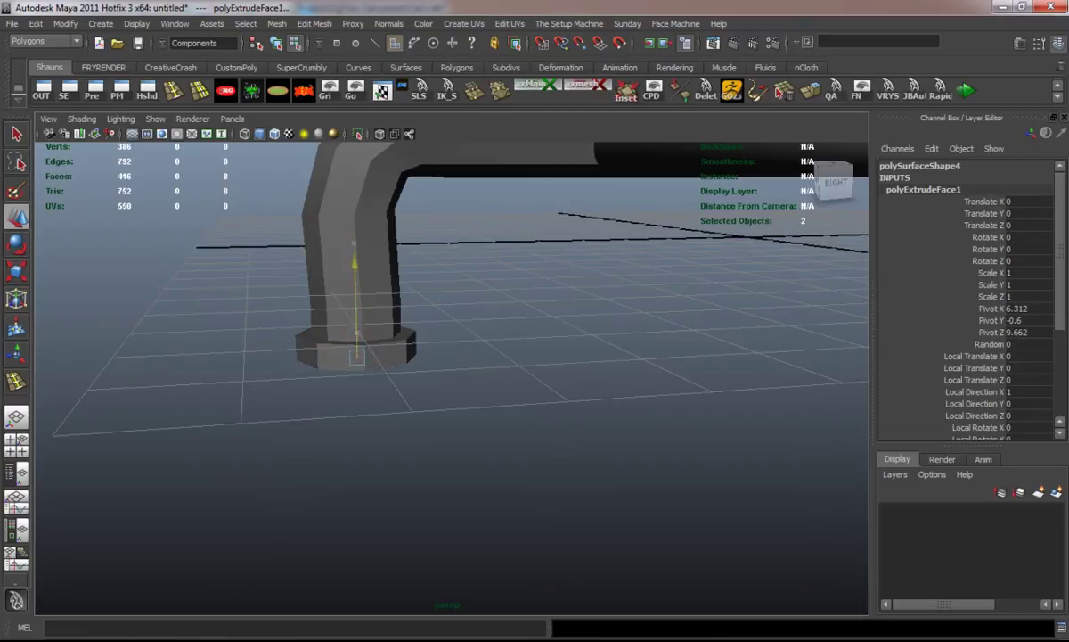
# - Bevel the foot's upper outer edge loop with an offset of 0.2
pyautogui.click(259, 339)
pyautogui.scroll(3, 347, 338)
pyautogui.press('F10')
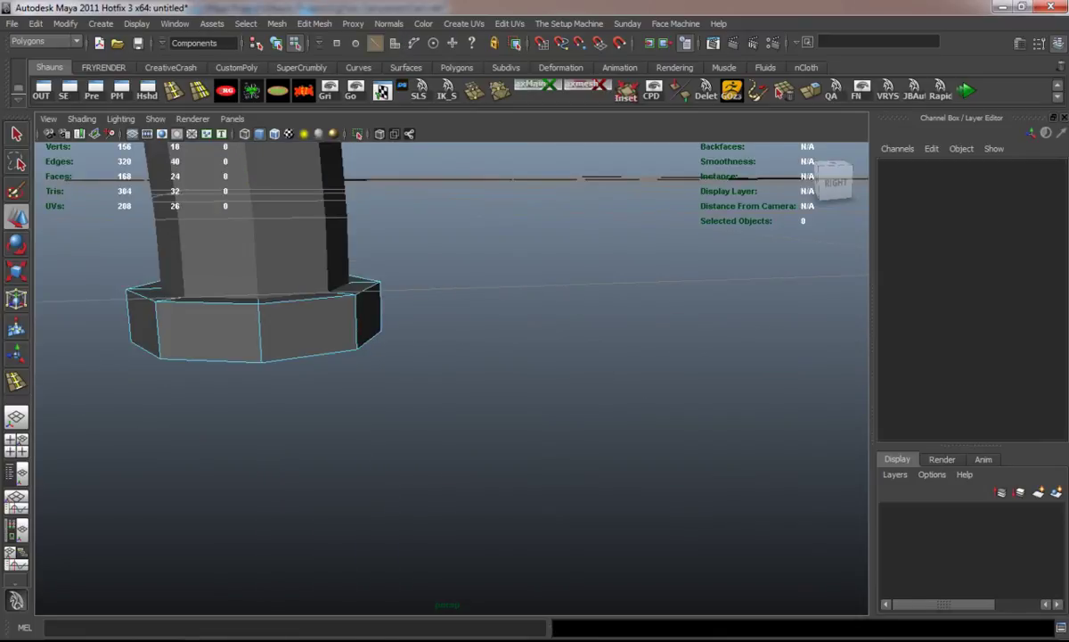
pyautogui.click(285, 292)
pyautogui.click(314, 23)
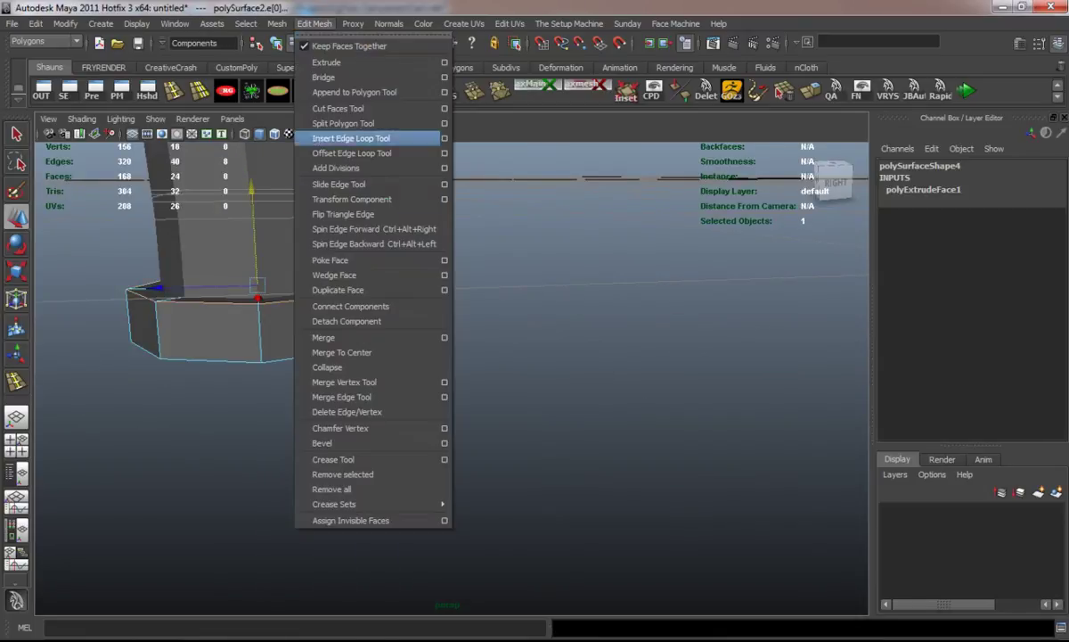
pyautogui.click(325, 442)
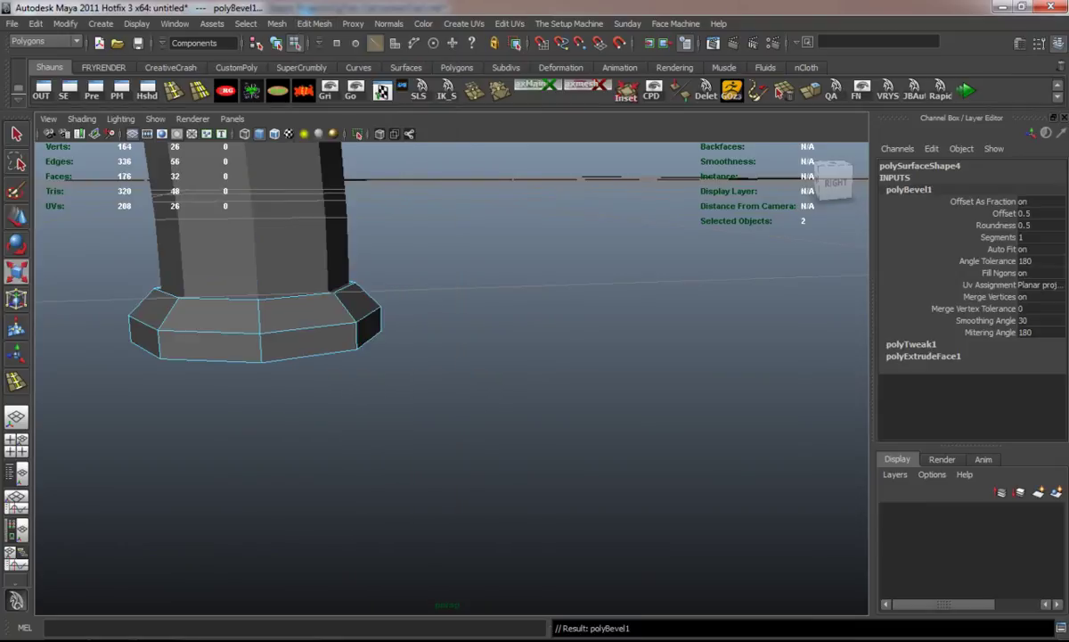
pyautogui.click(1005, 213)
pyautogui.moveTo(535, 401); pyautogui.dragTo(481, 401, button='middle')
pyautogui.press('3')
pyautogui.press('1')
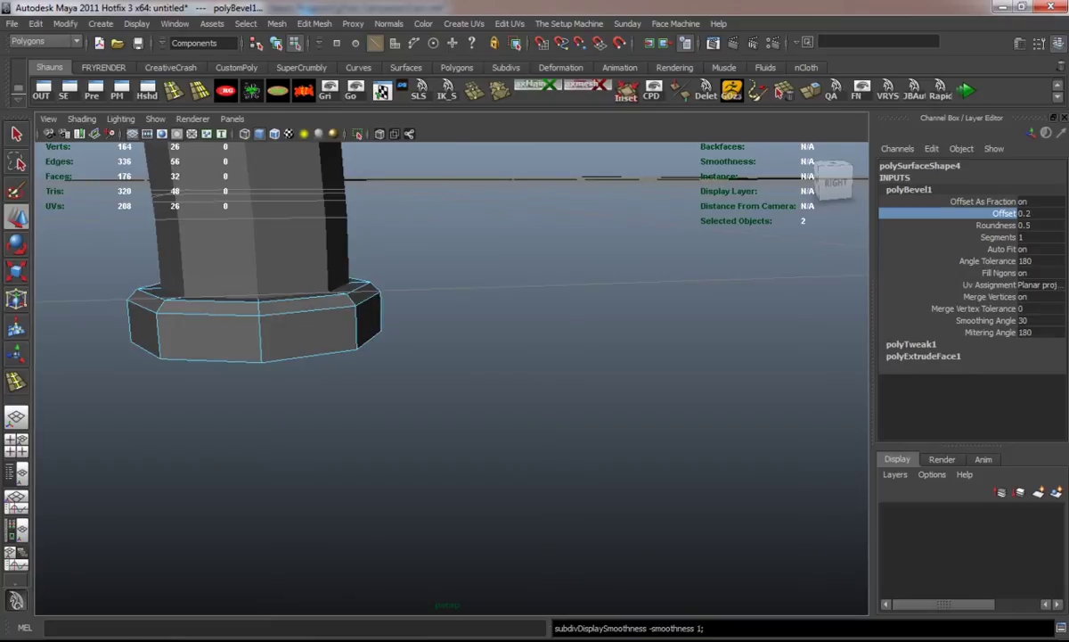
# - Insert a supporting edge loop around the foot close to its bottom edge
pyautogui.hotkey('ctrl', 'e')
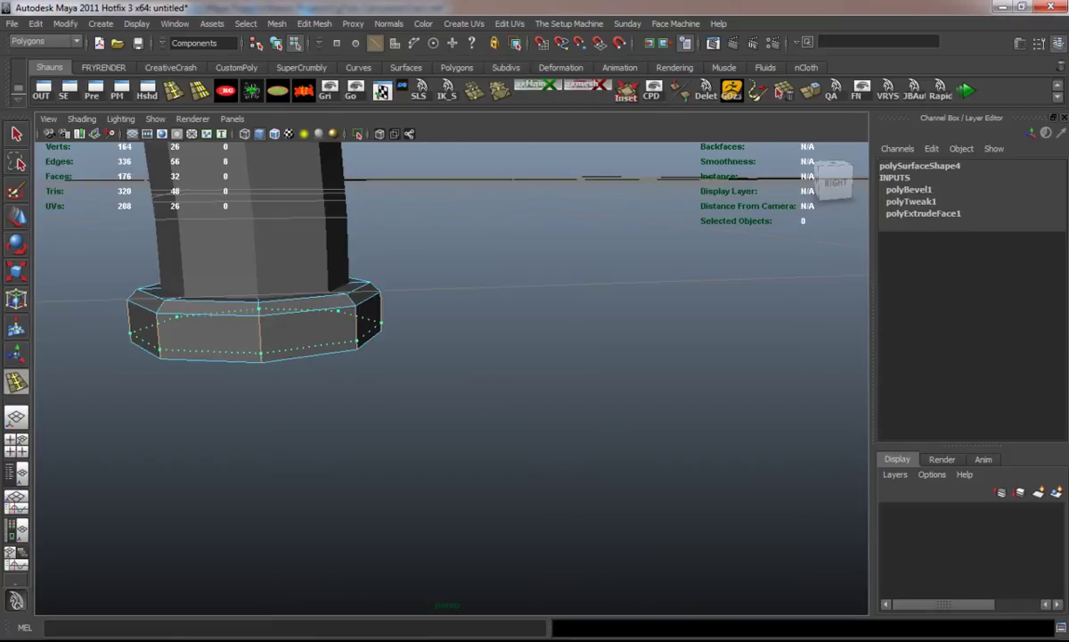
pyautogui.moveTo(147, 331); pyautogui.dragTo(148, 332)
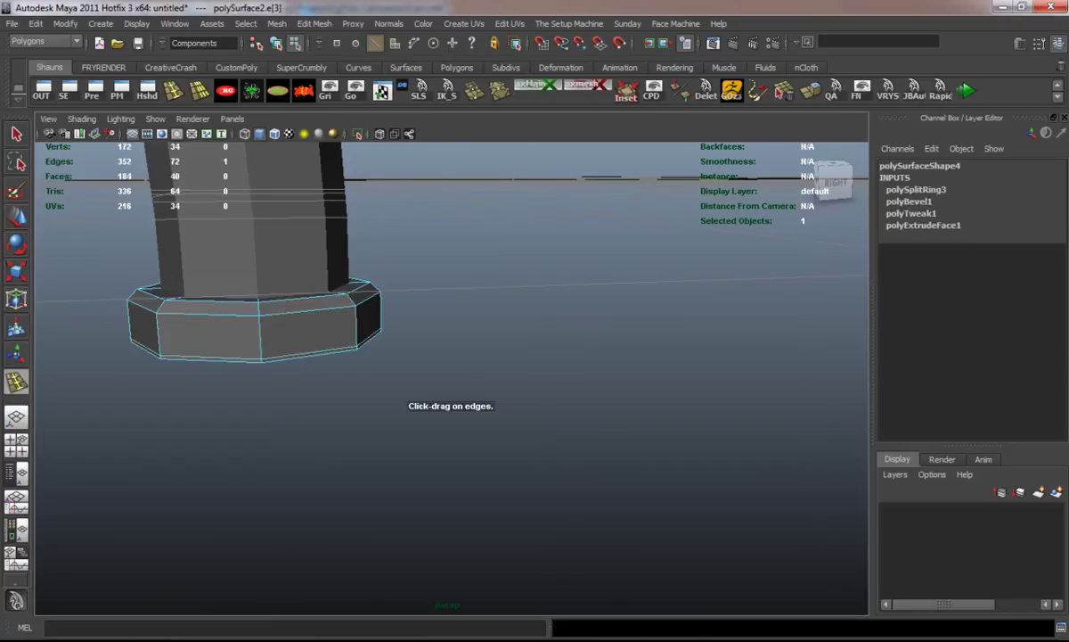
pyautogui.keyDown('alt'); pyautogui.moveTo(446, 401); pyautogui.dragTo(499, 392); pyautogui.keyUp('alt')
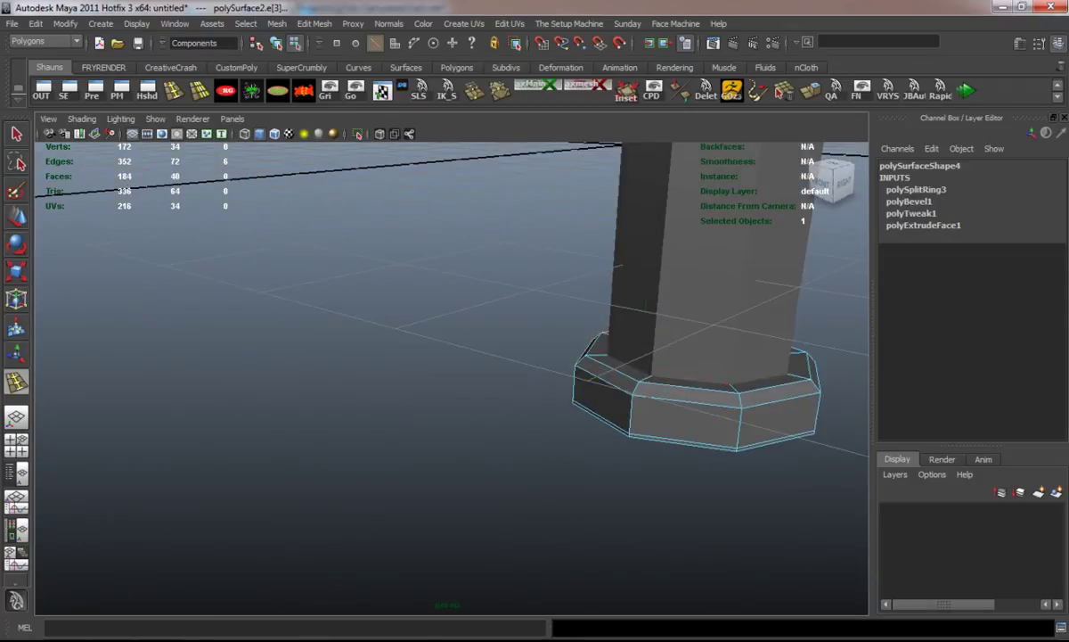
# - Insert a supporting edge loop at the lower end of the leg, just above the foot, and smooth-preview both parts
pyautogui.moveTo(677, 294); pyautogui.dragTo(679, 286)
pyautogui.press('w')
pyautogui.keyDown('alt'); pyautogui.moveTo(535, 401); pyautogui.dragTo(486, 405); pyautogui.keyUp('alt')
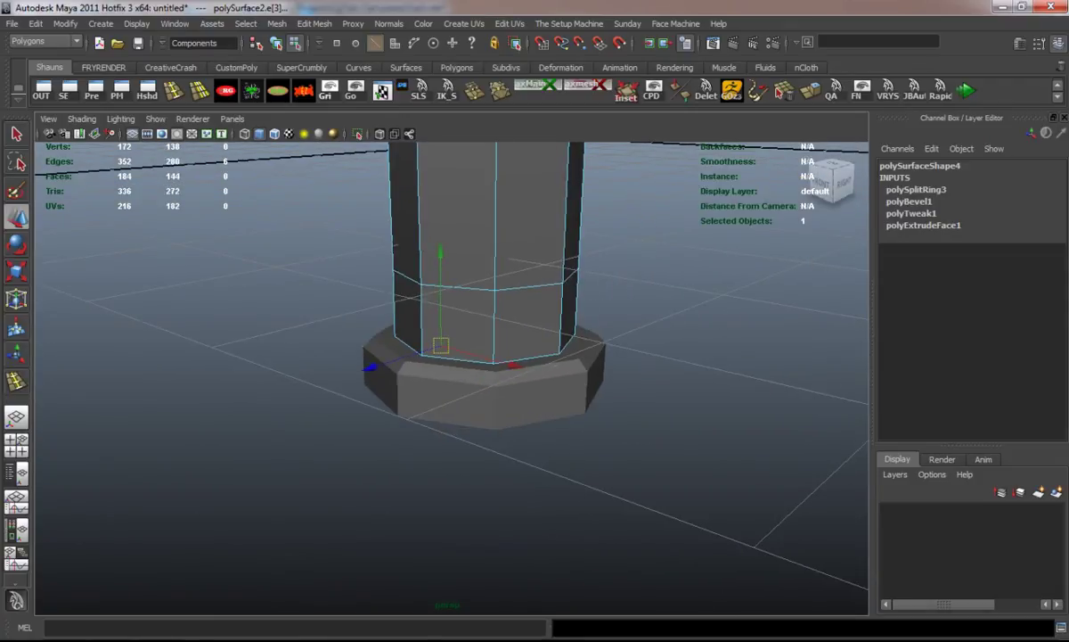
pyautogui.press('y')
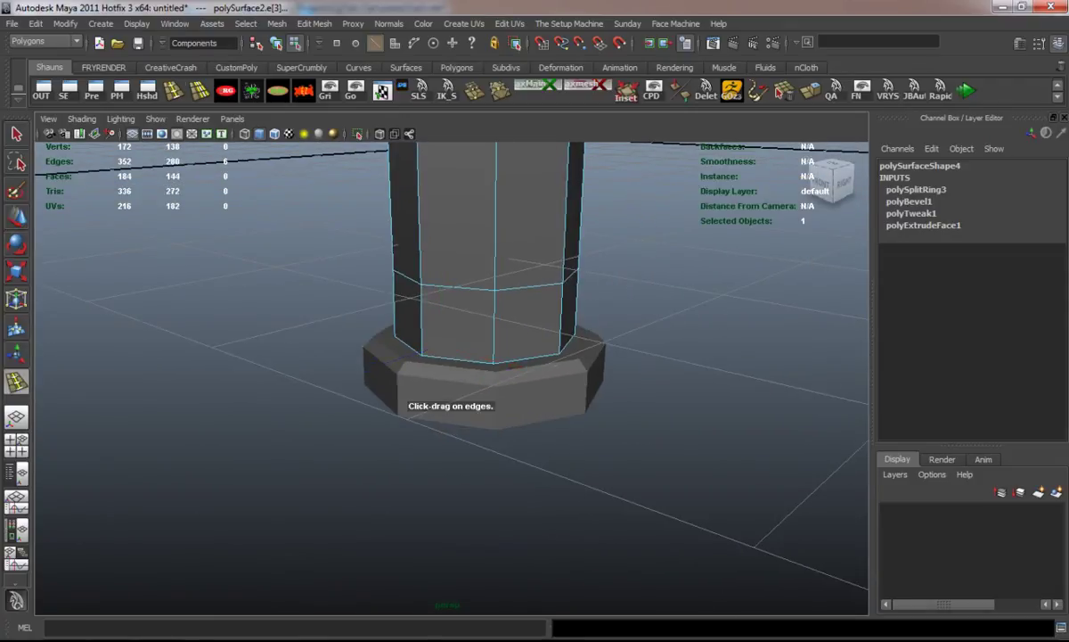
pyautogui.moveTo(493, 352); pyautogui.dragTo(493, 345)
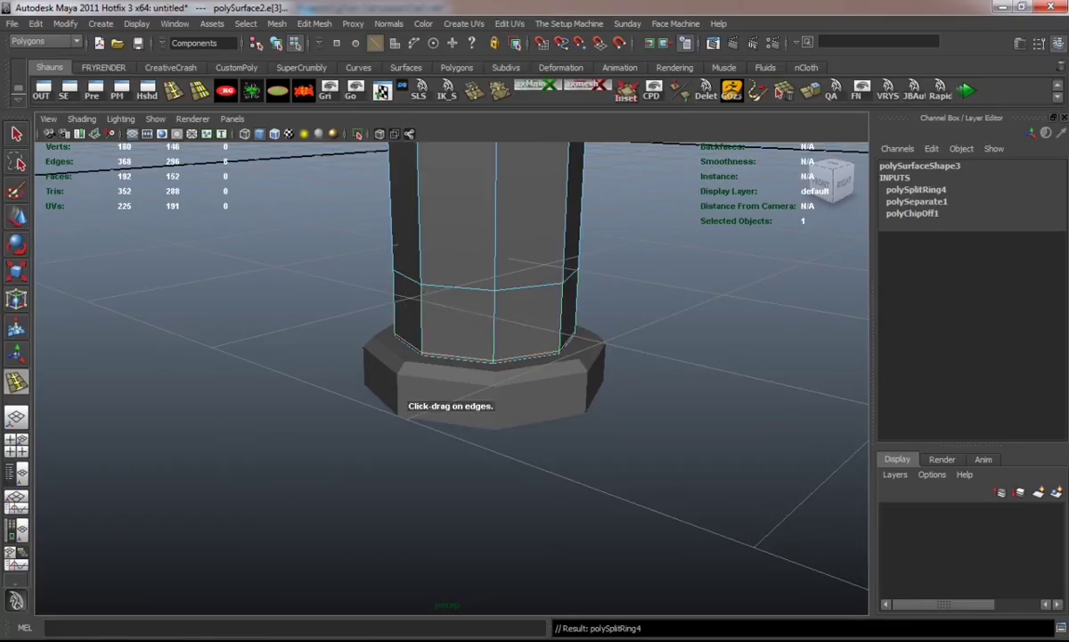
pyautogui.press('3')
pyautogui.press('3')
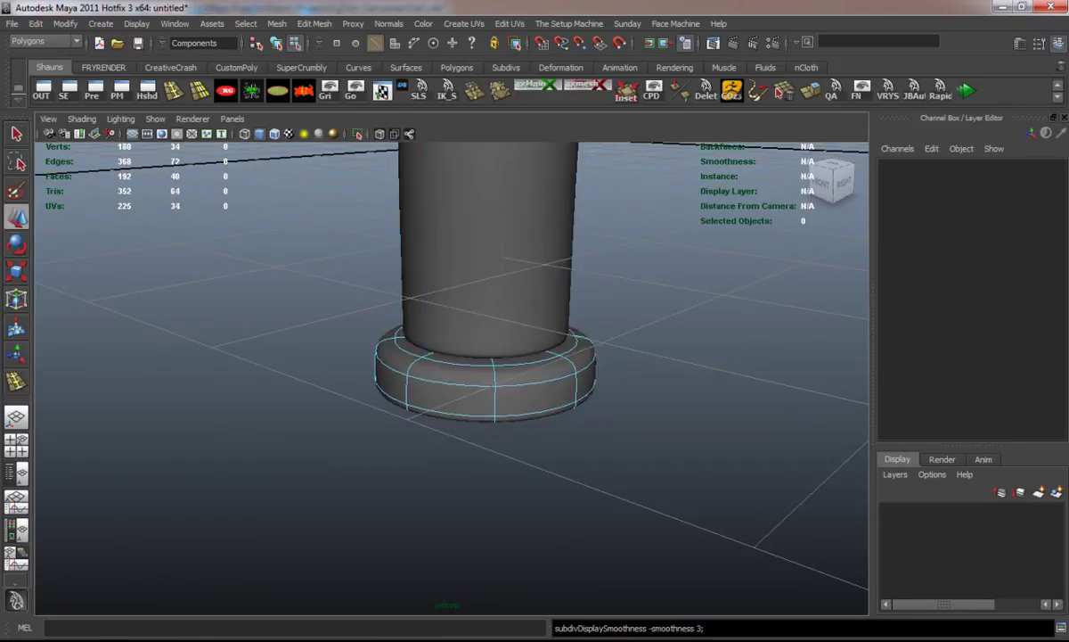
# - Duplicate the foot and move the copy beneath the bar's other leg, to Translate Z about -18.554
pyautogui.moveTo(437, 385); pyautogui.dragTo(456, 368, button='right')
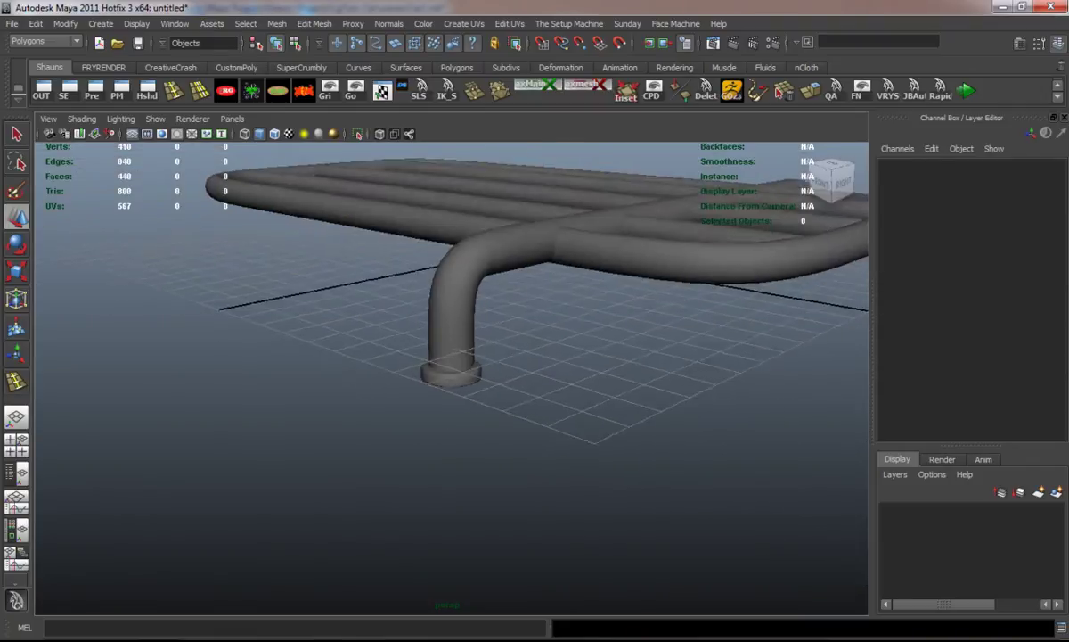
pyautogui.click(838, 182)
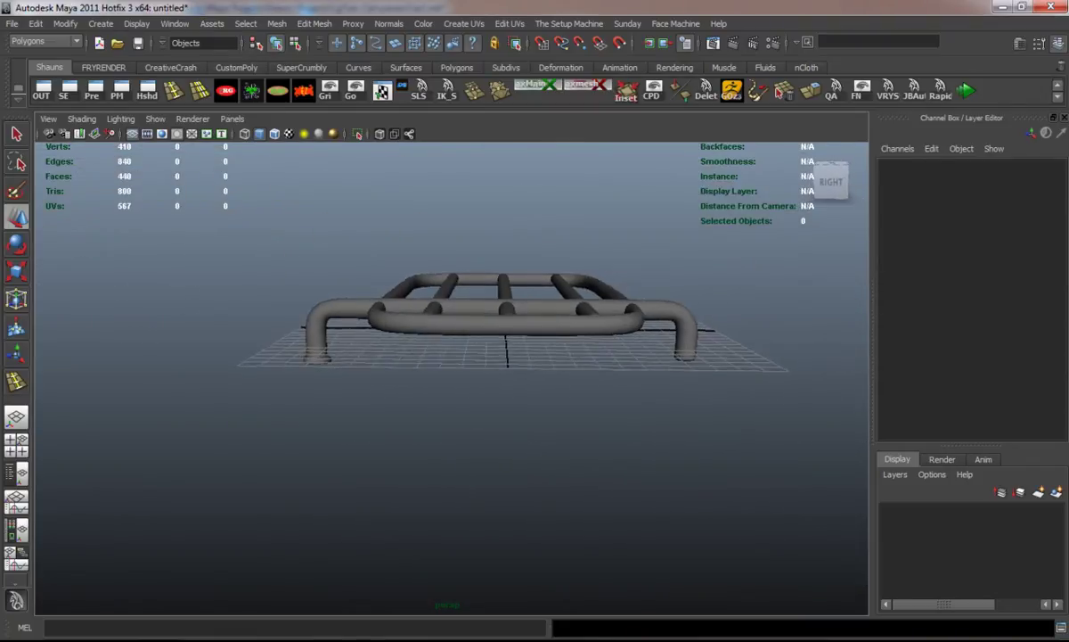
pyautogui.click(236, 343)
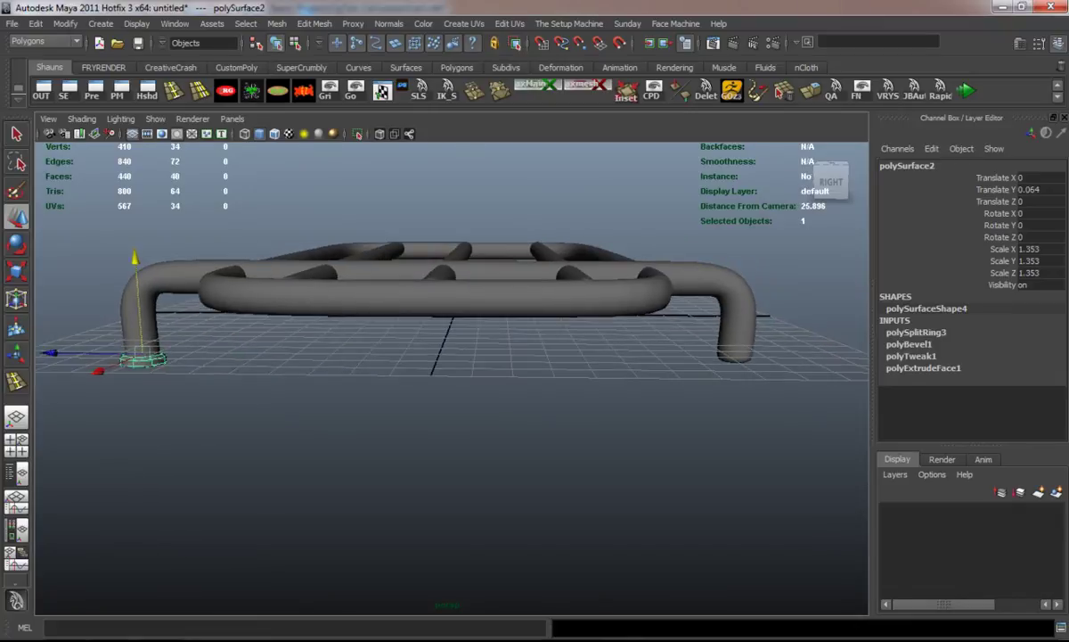
pyautogui.hotkey('alt', 'shift', 'd')
pyautogui.hotkey('ctrl', 'd')
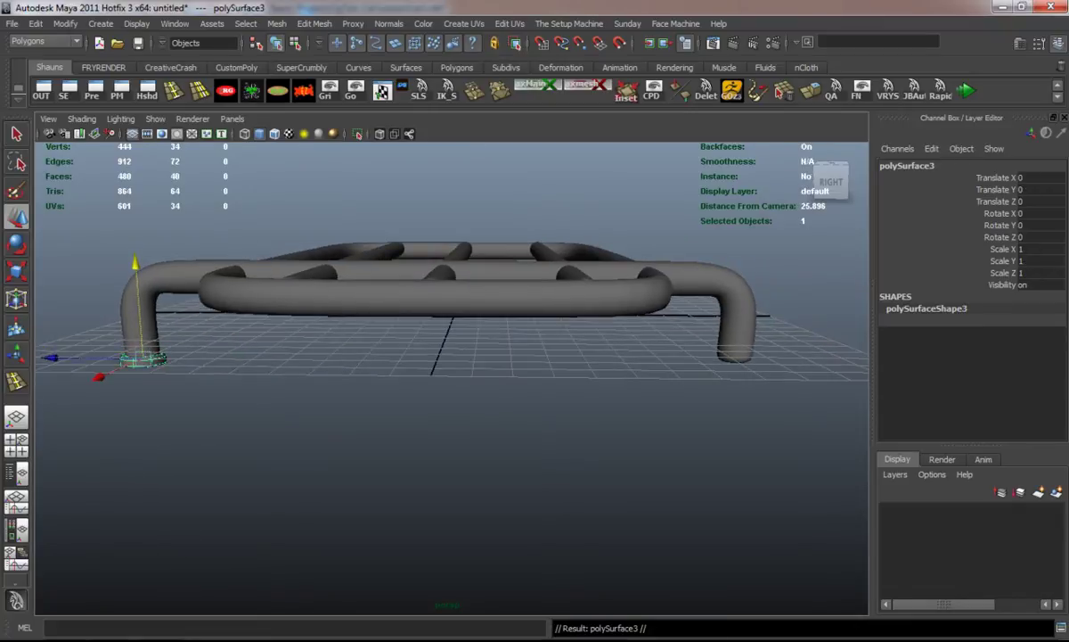
pyautogui.moveTo(53, 357); pyautogui.dragTo(634, 363)
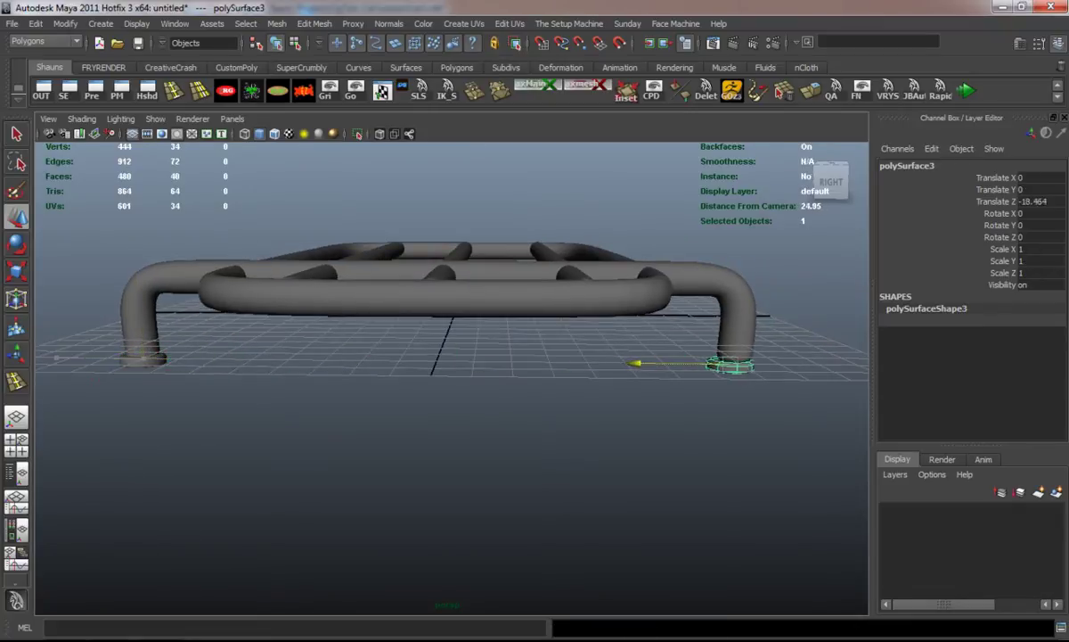
pyautogui.press('f')
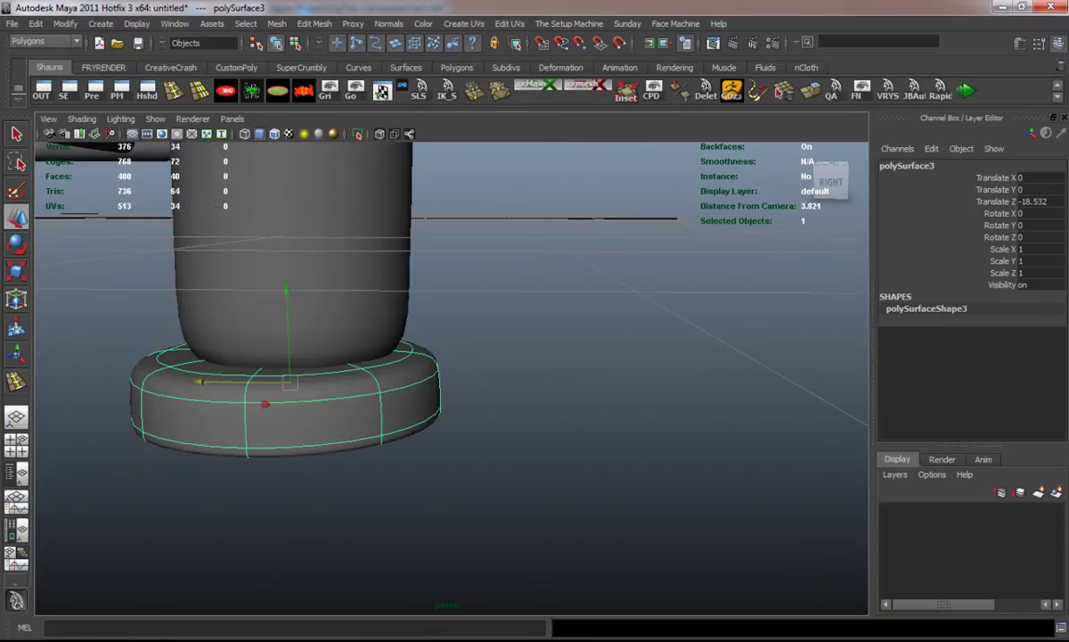
pyautogui.press('f')
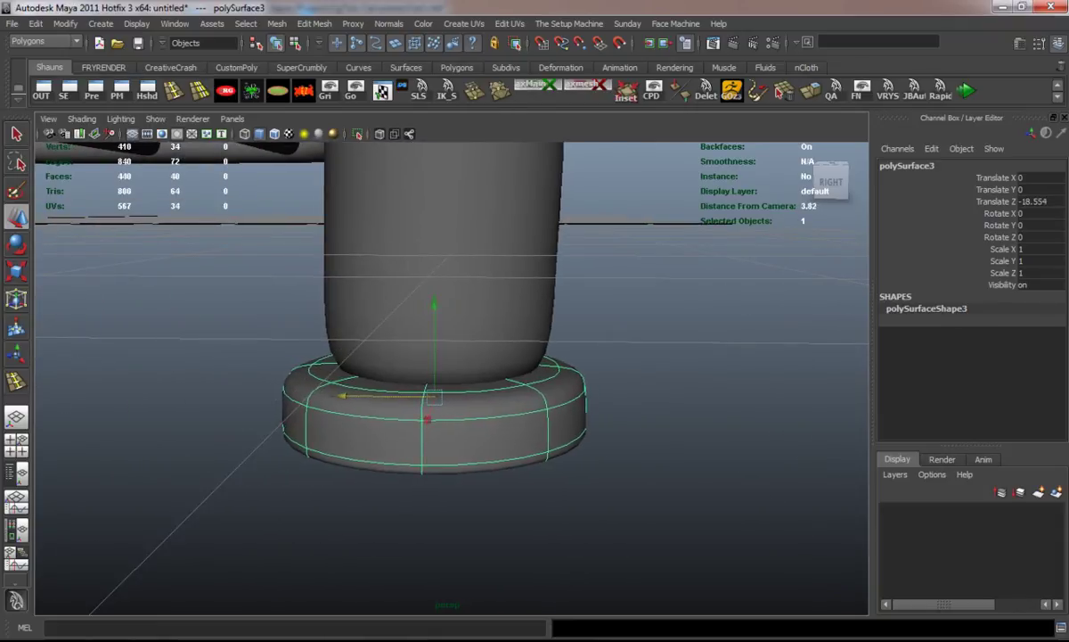
# - Insert a supporting edge loop at the lower end of the second leg and restore its smooth preview
pyautogui.click(439, 267)
pyautogui.press('1')
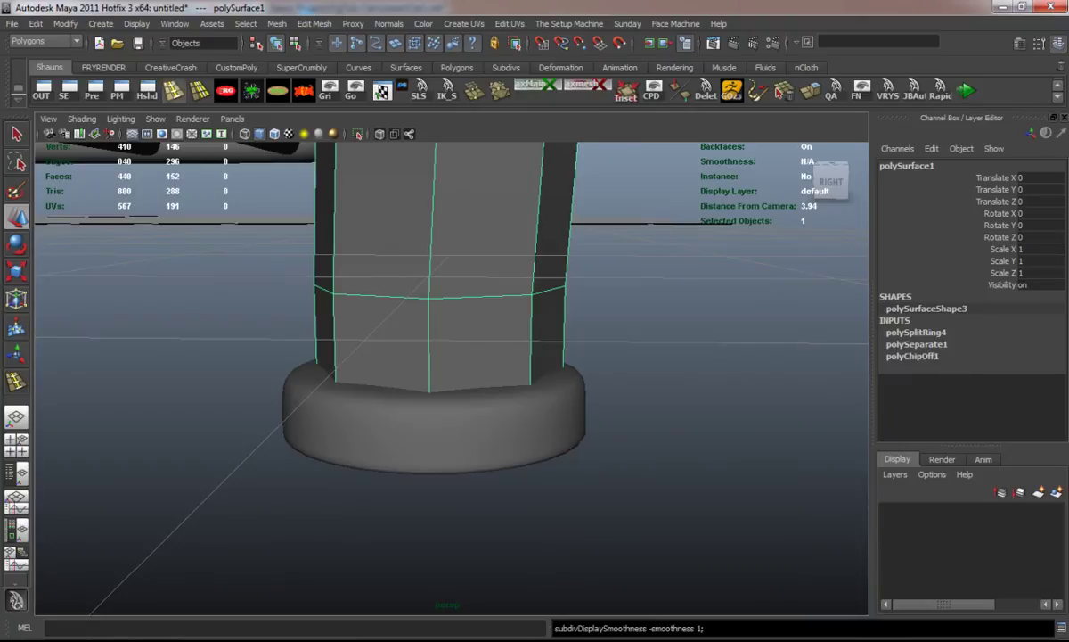
pyautogui.press('y')
pyautogui.moveTo(428, 354); pyautogui.dragTo(429, 354)
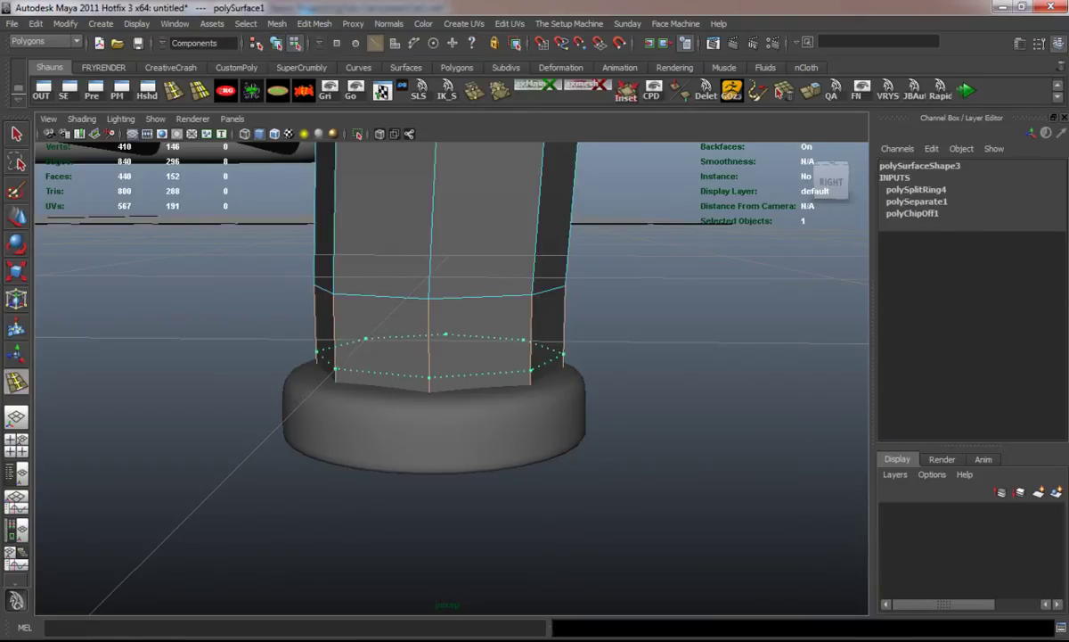
pyautogui.press('3')
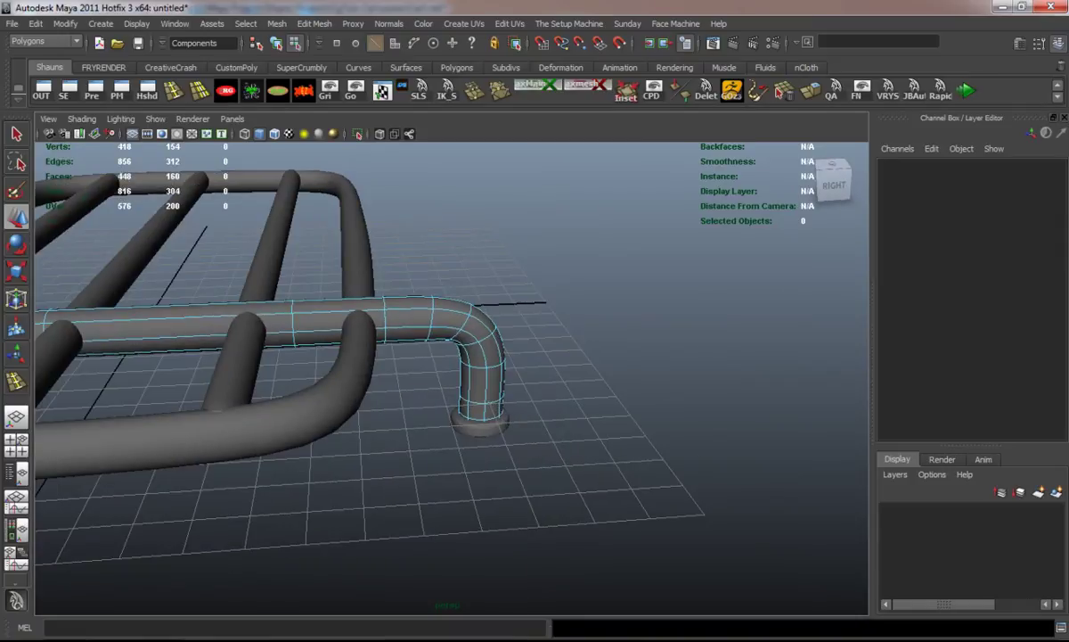
pyautogui.press('F8')
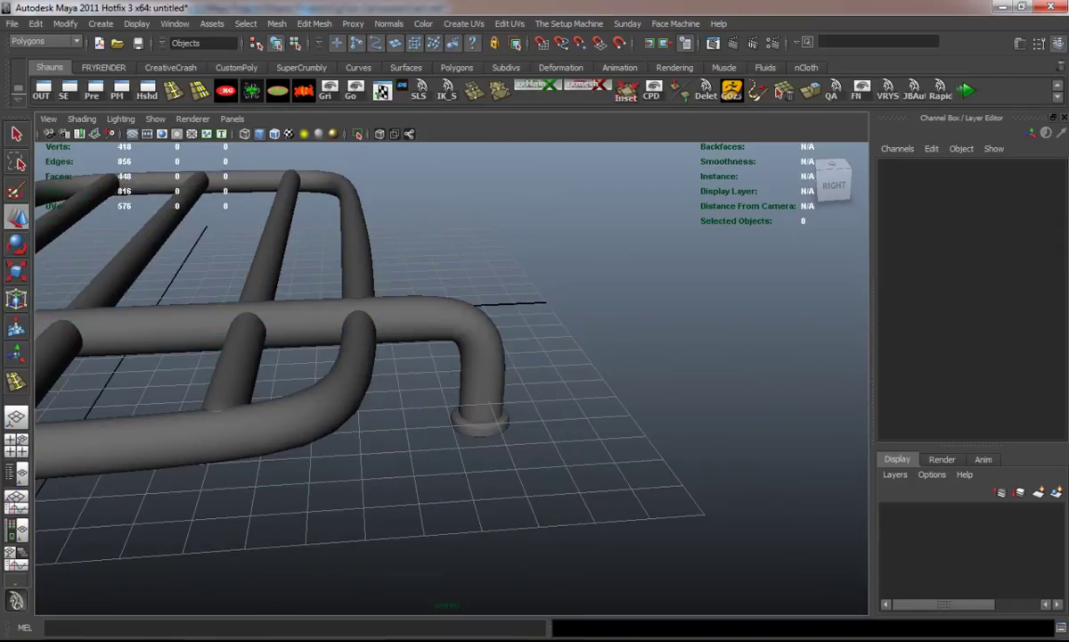
# - Group the bent leg bar together with its two feet
pyautogui.press('f')
pyautogui.keyDown('alt'); pyautogui.moveTo(445, 374); pyautogui.dragTo(535, 393); pyautogui.keyUp('alt')
pyautogui.hotkey('ctrl', 'g')
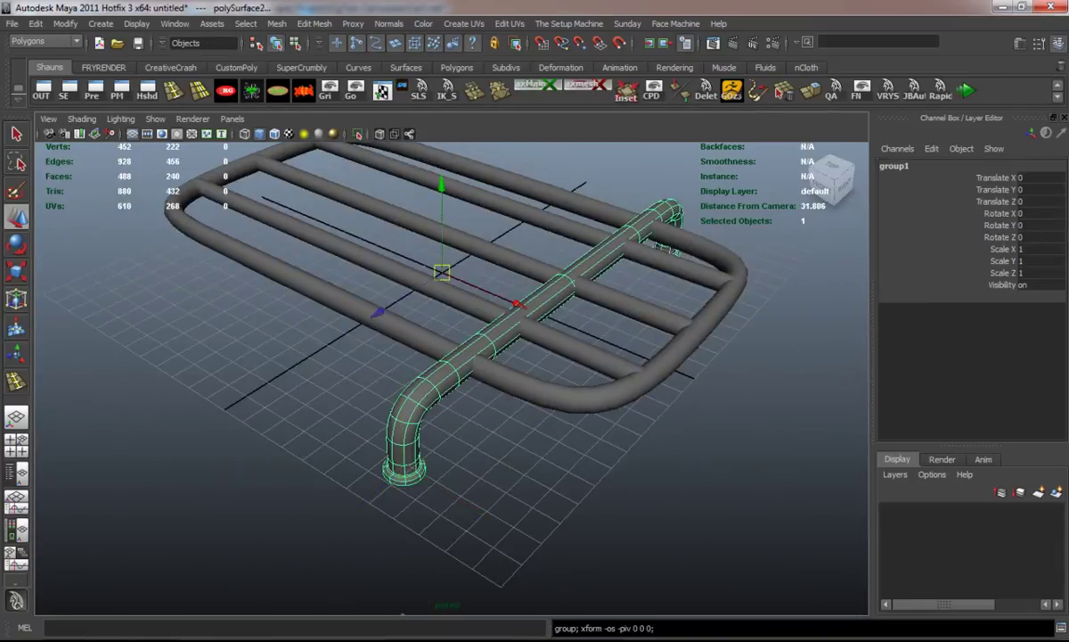
# - Duplicate the leg bar group and move the copy along X to the opposite end of the rack, clearing its transforms
pyautogui.keyDown('alt'); pyautogui.moveTo(445, 356); pyautogui.dragTo(419, 464); pyautogui.keyUp('alt')
pyautogui.scroll(-3, 452, 374)
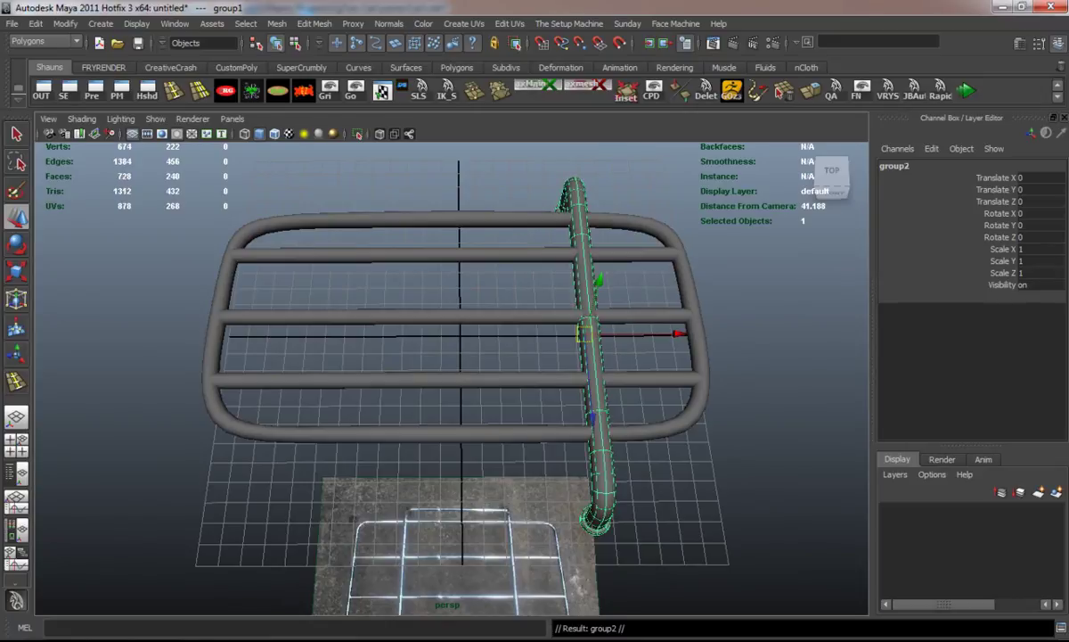
pyautogui.moveTo(664, 334); pyautogui.dragTo(409, 334)
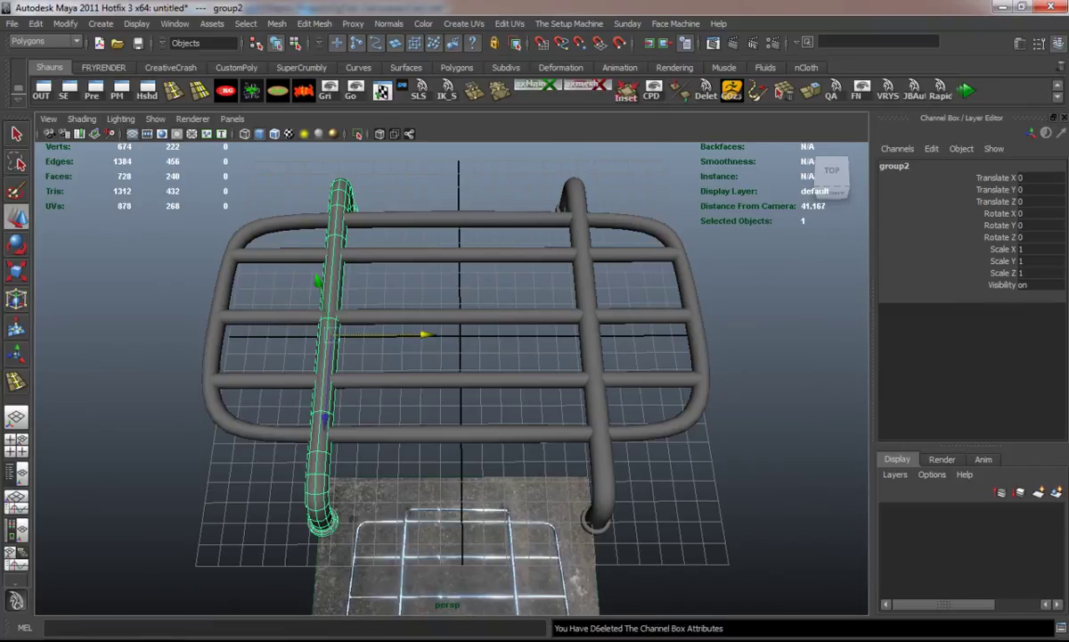
pyautogui.press('Delete')
# - Compare the rack's leg bars and slats with the reference image in the top view
pyautogui.scroll(-5, 451, 339)
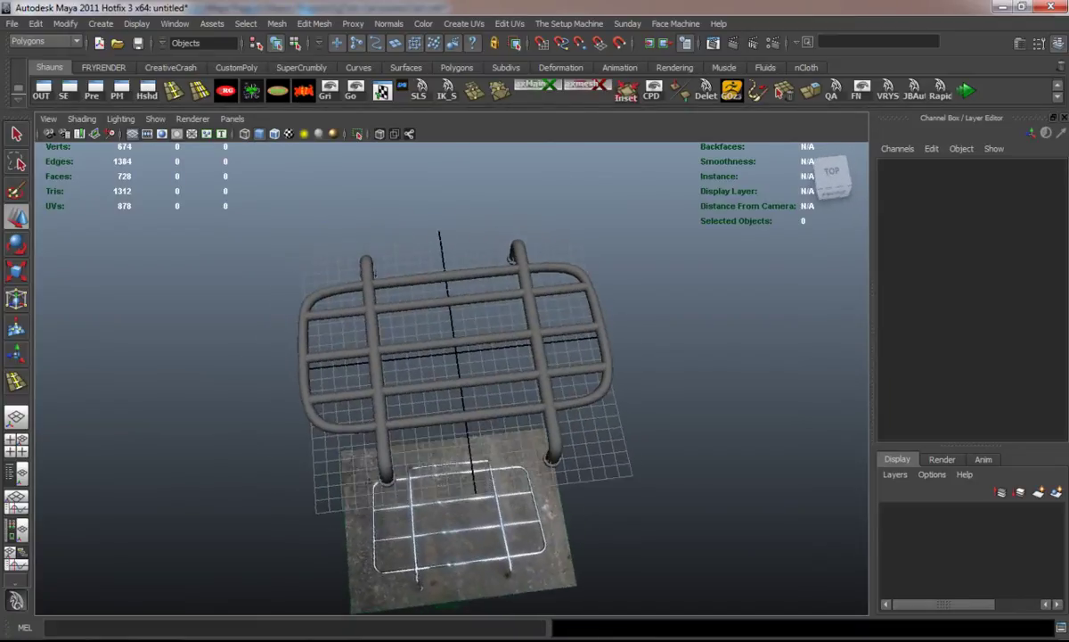
pyautogui.press('space')
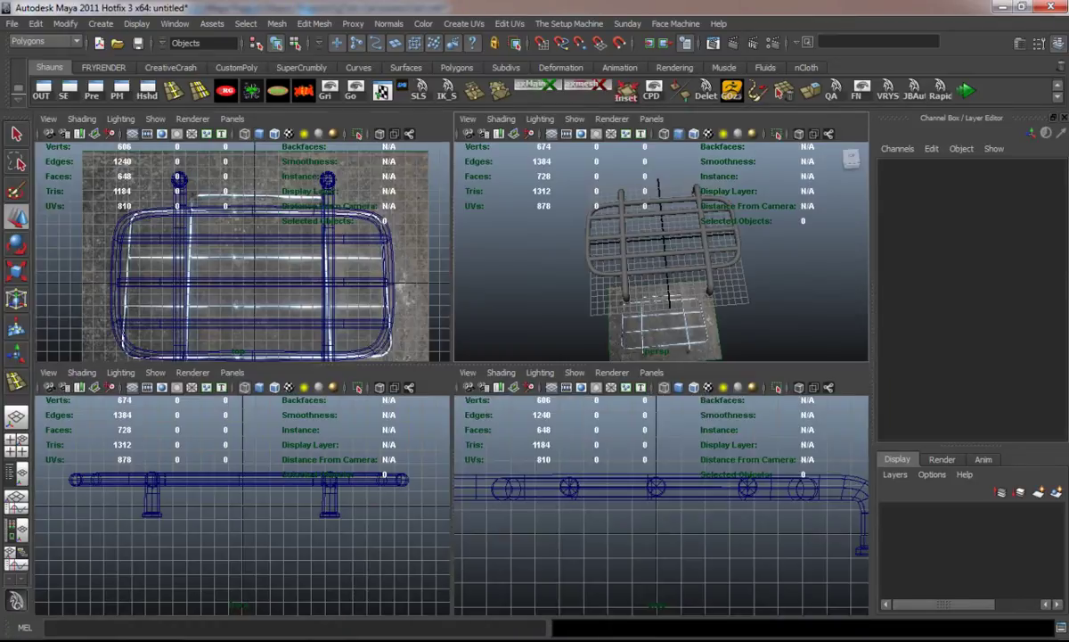
pyautogui.press('space')
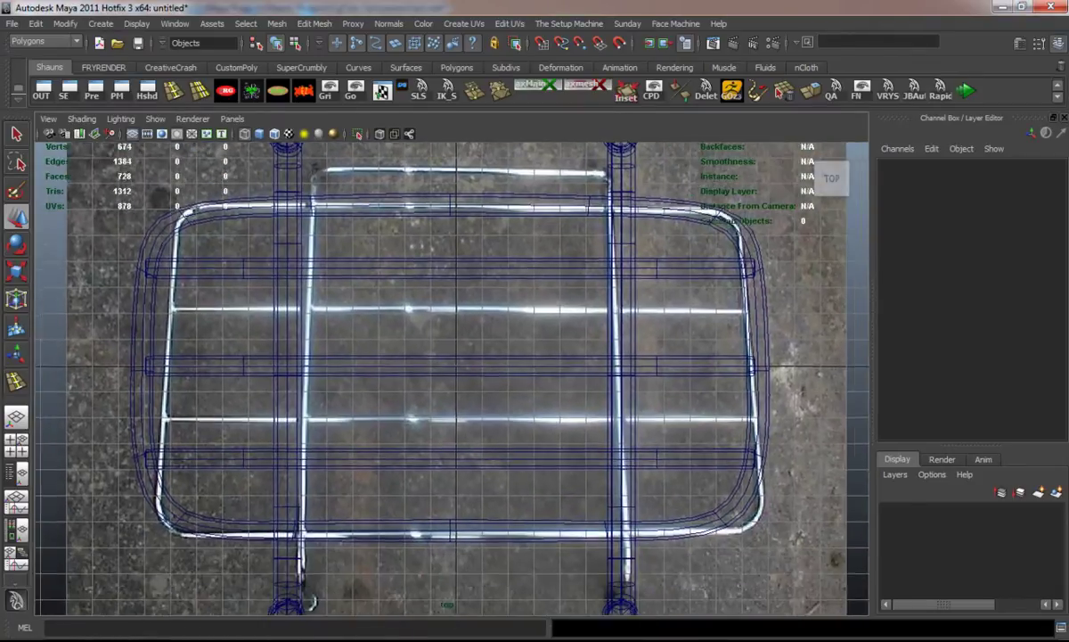
pyautogui.moveTo(311, 603)
pyautogui.keyDown('alt'); pyautogui.mouseDown(button='middle')
pyautogui.moveTo(295, 641)
pyautogui.moveTo(296, 600)
pyautogui.mouseUp(button='middle'); pyautogui.keyUp('alt')
pyautogui.scroll(-1, 295, 637)
pyautogui.scroll(1, 300, 599)
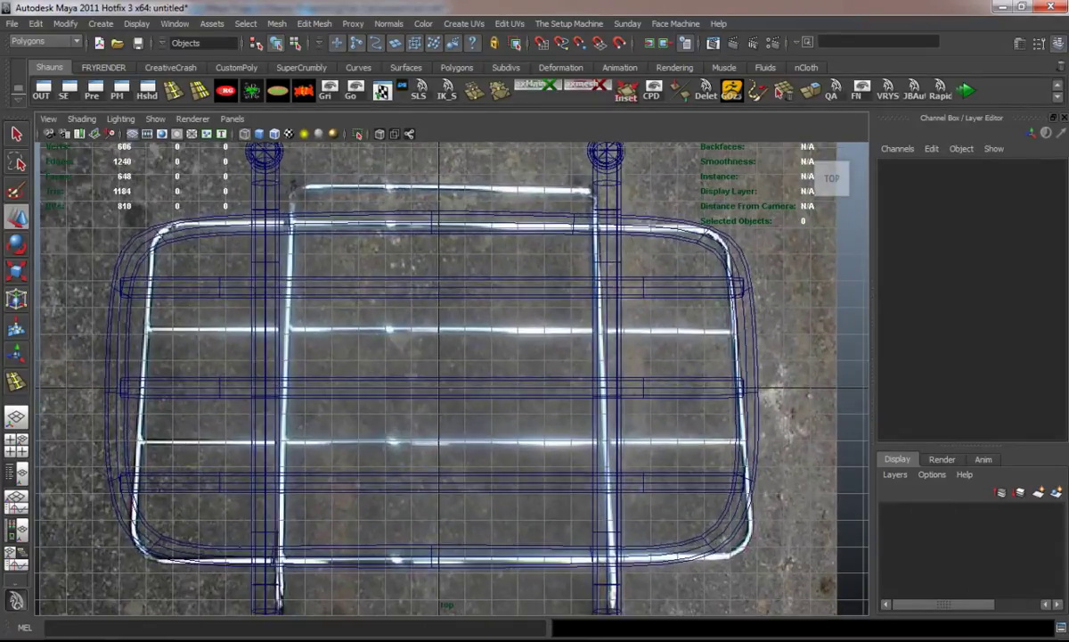
pyautogui.scroll(-2, 330, 563)
pyautogui.press('space')
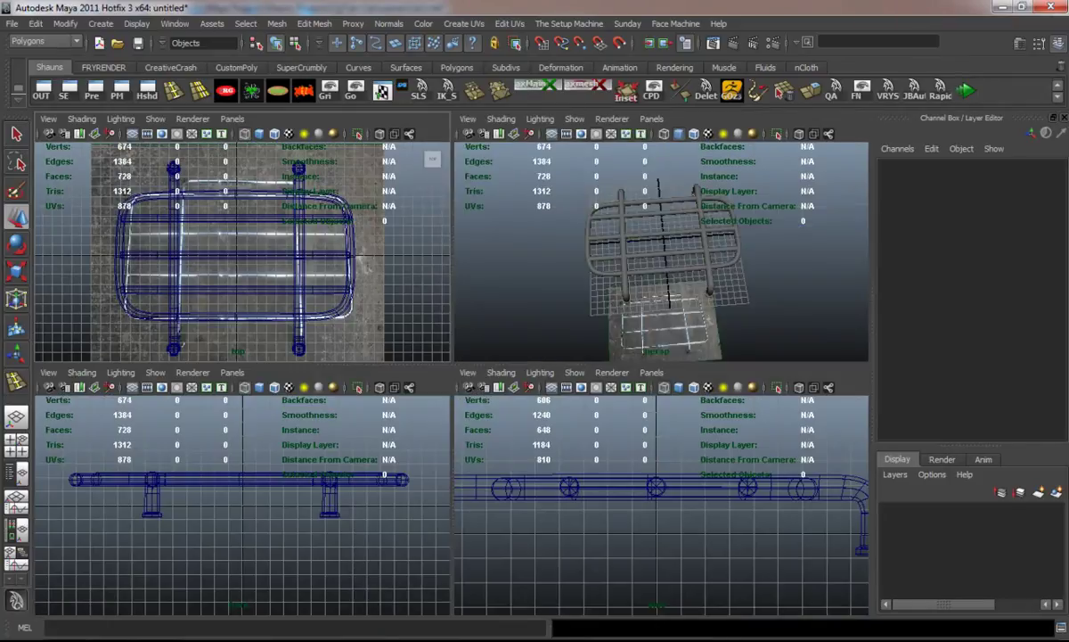
# - Delete one lengthwise half of the outer frame's faces in the top view and turn off its smooth preview
pyautogui.press('space')
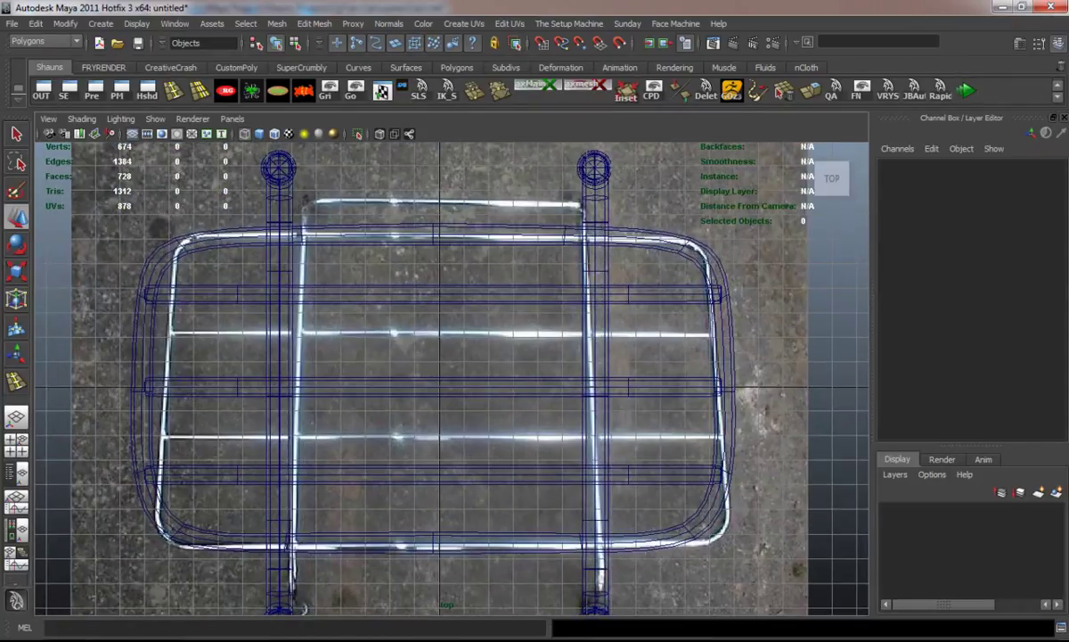
pyautogui.click(451, 236)
pyautogui.moveTo(451, 237); pyautogui.dragTo(453, 267, button='right')
pyautogui.press('f')
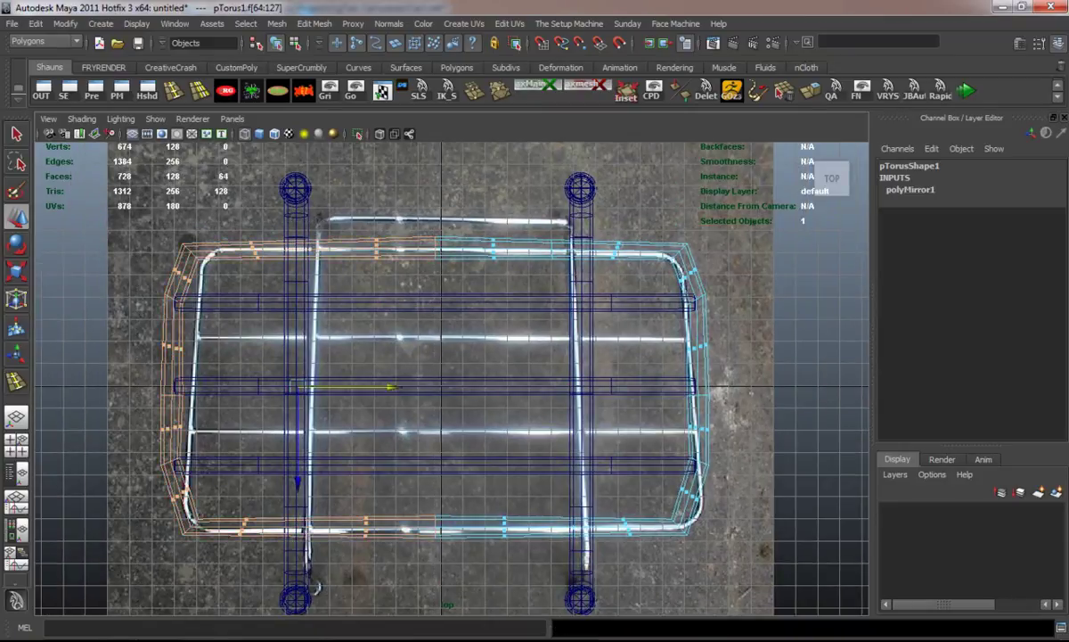
pyautogui.keyDown('alt'); pyautogui.moveTo(313, 587); pyautogui.dragTo(152, 479, button='middle'); pyautogui.keyUp('alt')
pyautogui.scroll(3, 152, 479)
pyautogui.press('1')
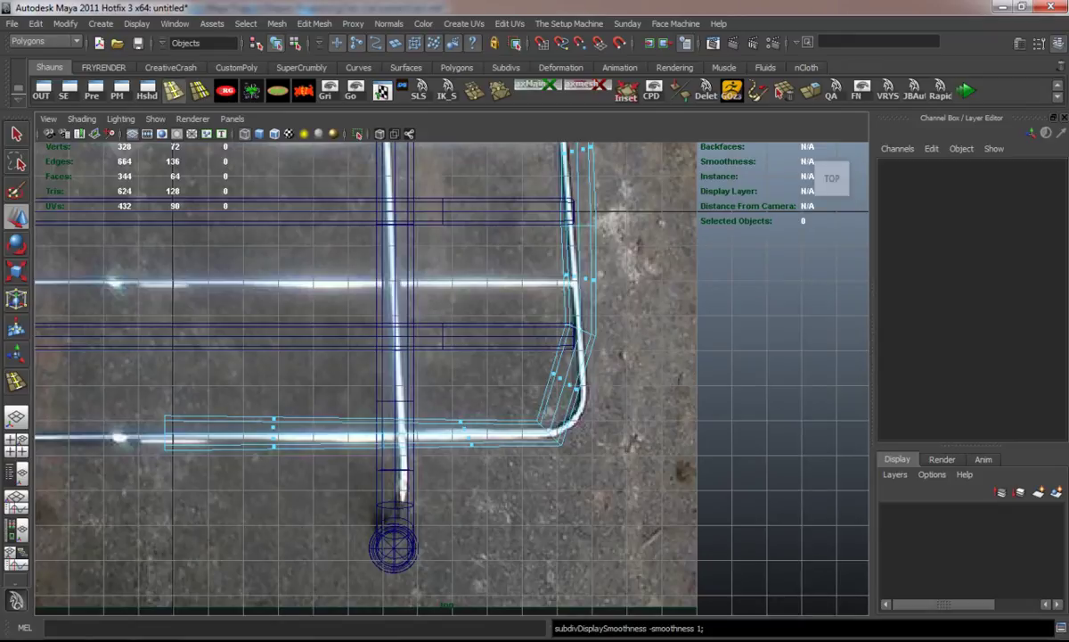
# - Insert an edge loop across each of the two corner bends of the remaining half frame
pyautogui.press('y')
pyautogui.click(401, 402)
pyautogui.keyDown('alt'); pyautogui.moveTo(401, 403); pyautogui.dragTo(401, 563, button='middle'); pyautogui.keyUp('alt')
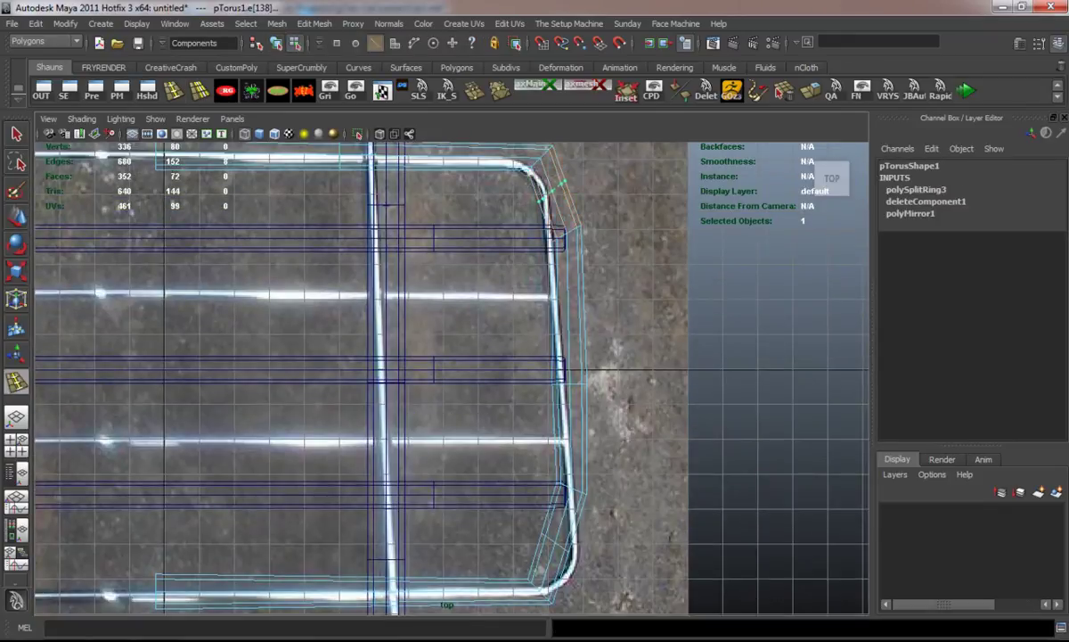
pyautogui.click(527, 183)
pyautogui.rightClick(529, 185)
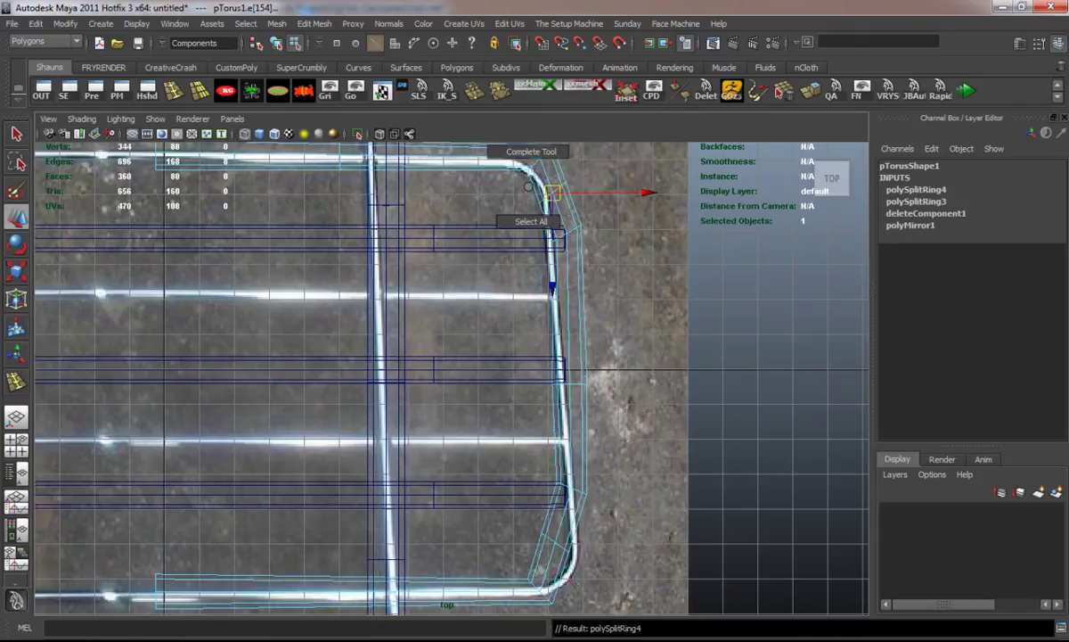
# - Move the new corner loops' vertices outward along X and spread them apart along Z to follow the reference's rounded corners
pyautogui.moveTo(545, 183); pyautogui.dragTo(501, 167, button='right')
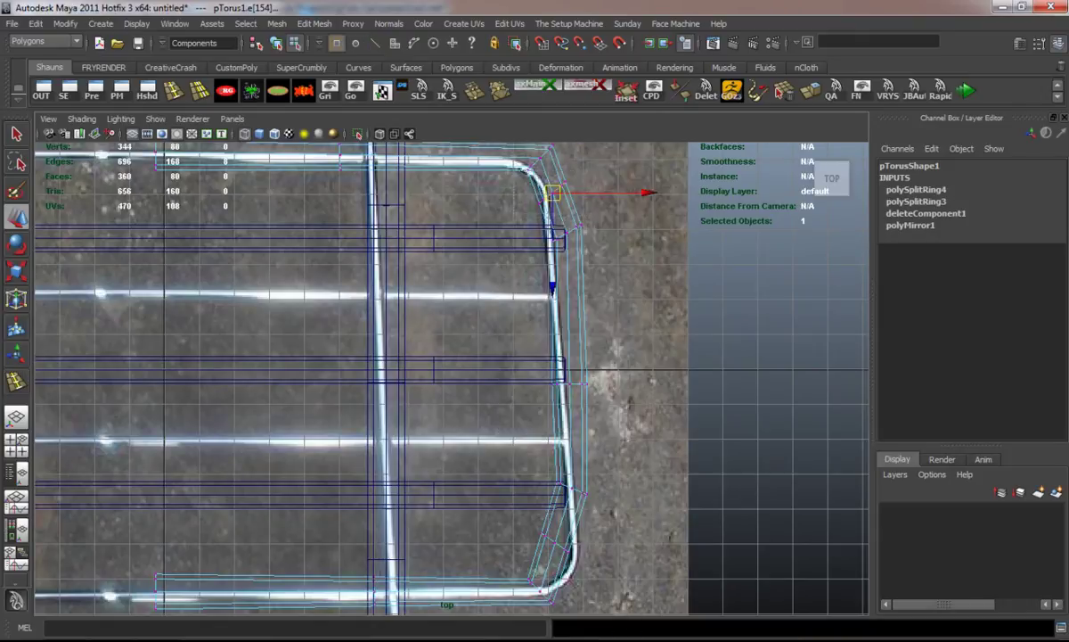
pyautogui.keyDown('alt'); pyautogui.moveTo(552, 192); pyautogui.dragTo(550, 134, button='middle'); pyautogui.keyUp('alt')
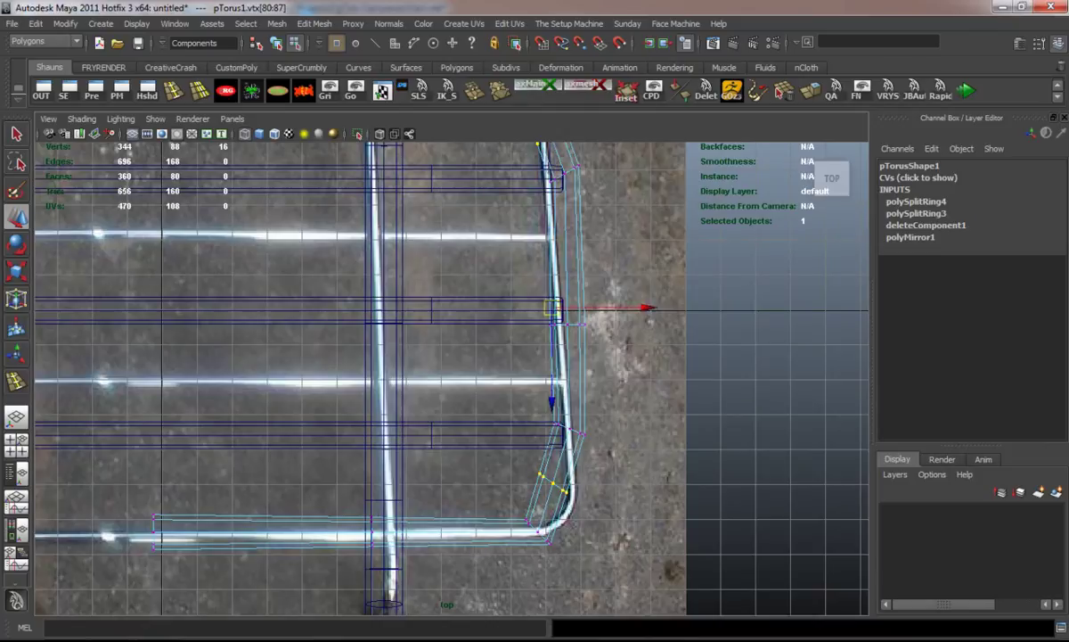
pyautogui.moveTo(646, 307); pyautogui.dragTo(658, 308)
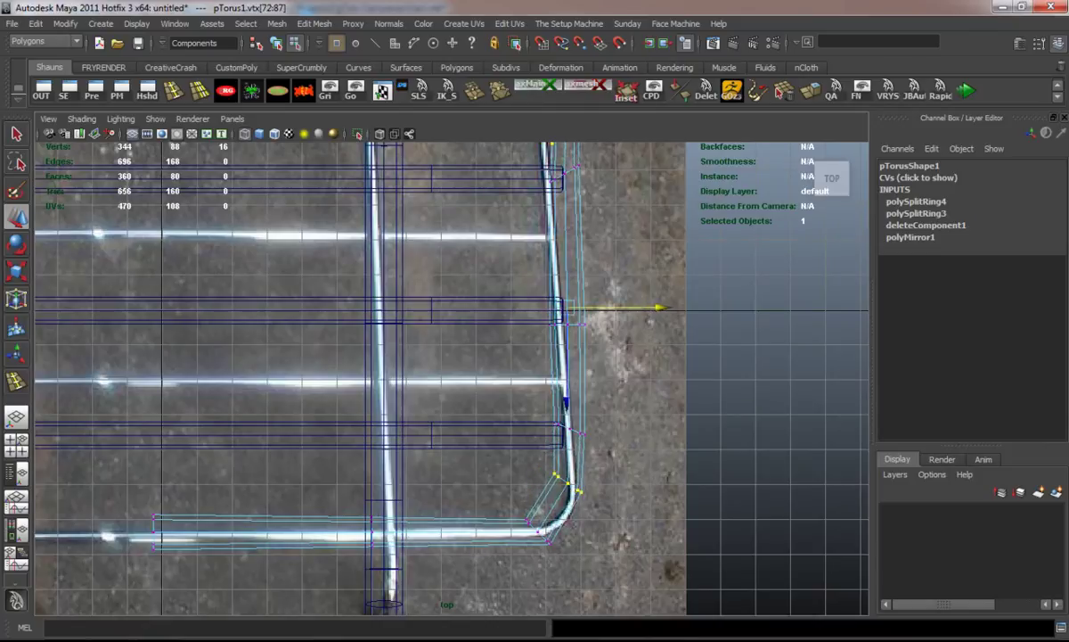
pyautogui.keyDown('alt'); pyautogui.moveTo(659, 308); pyautogui.dragTo(664, 373, button='middle'); pyautogui.keyUp('alt')
pyautogui.press('r')
pyautogui.moveTo(567, 507); pyautogui.dragTo(567, 527)
pyautogui.press('3')
# - Mirror the half frame's geometry to rebuild the complete outer frame in the perspective view
pyautogui.moveTo(562, 316); pyautogui.dragTo(626, 281, button='right')
pyautogui.press('space')
pyautogui.press('space')
pyautogui.keyDown('alt'); pyautogui.moveTo(580, 267); pyautogui.dragTo(579, 375); pyautogui.keyUp('alt')
pyautogui.click(561, 286)
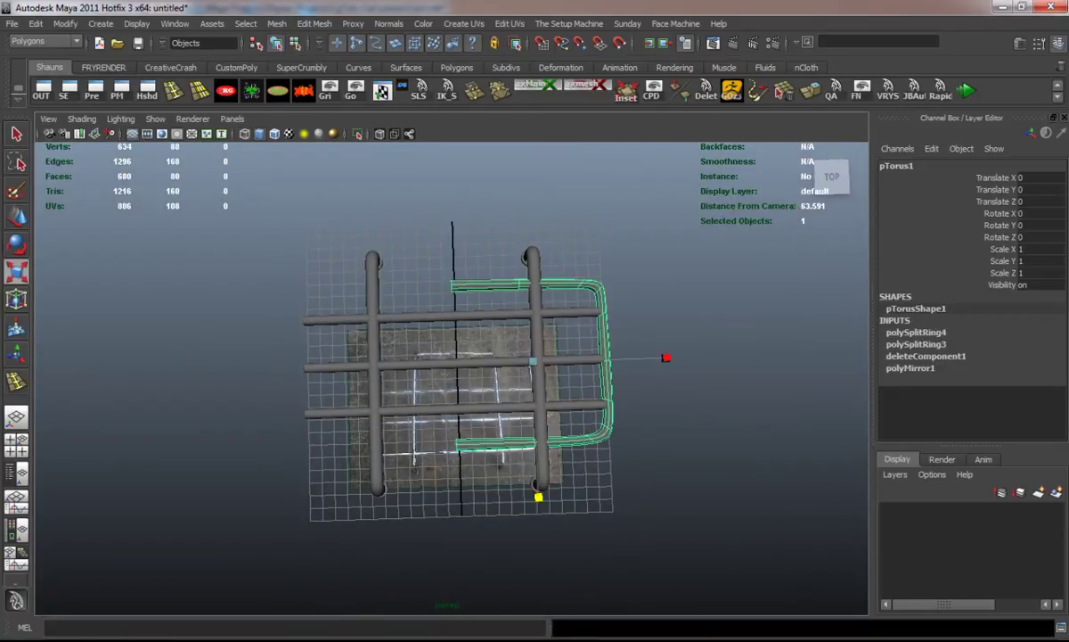
pyautogui.click(276, 23)
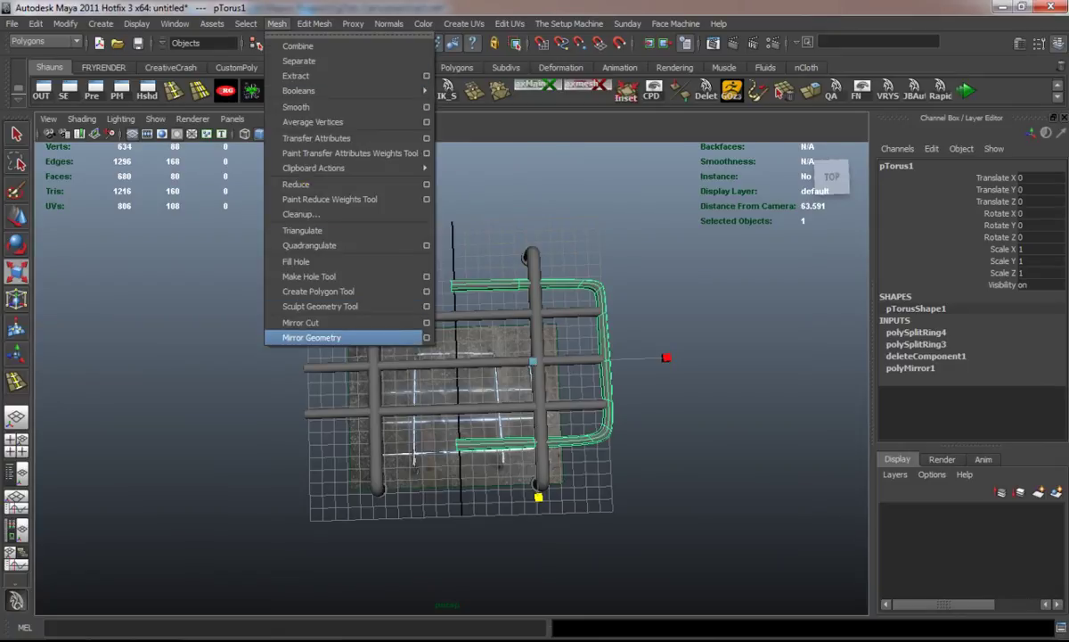
pyautogui.click(312, 337)
pyautogui.press('1')
pyautogui.keyDown('alt'); pyautogui.moveTo(579, 375); pyautogui.dragTo(767, 284); pyautogui.keyUp('alt')
pyautogui.click(299, 265)
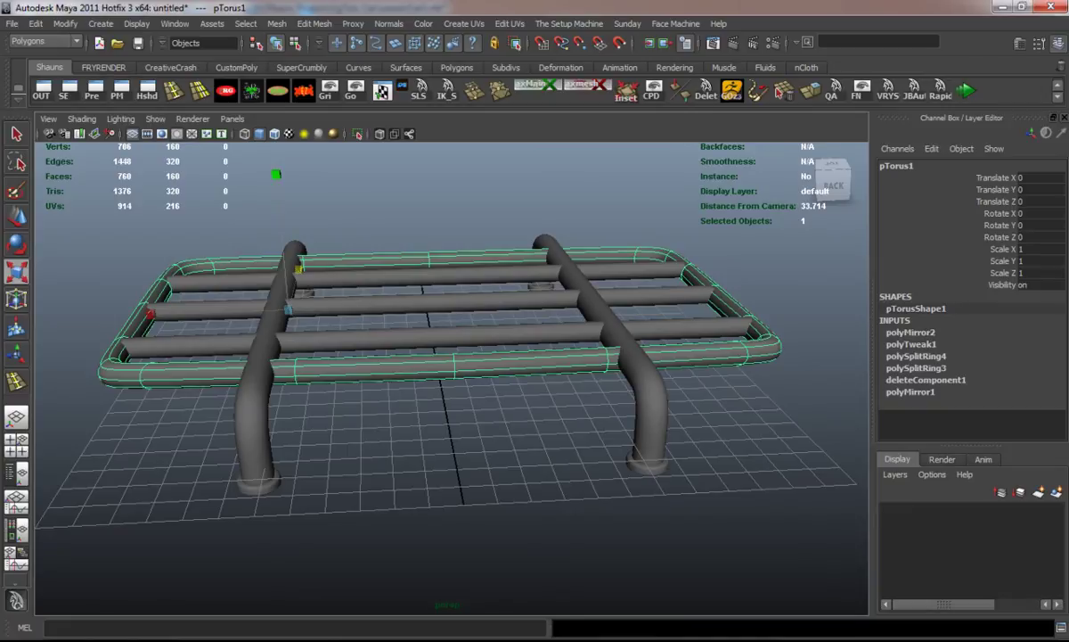
# - Duplicate the outer frame, raise the copy to Translate Y 2.746, and lower the original to Translate Y -0.301
pyautogui.moveTo(445, 294)
pyautogui.keyDown('alt'); pyautogui.mouseDown()
pyautogui.moveTo(445, 356)
pyautogui.moveTo(446, 316)
pyautogui.mouseUp(); pyautogui.keyUp('alt')
pyautogui.rightClick(472, 392)
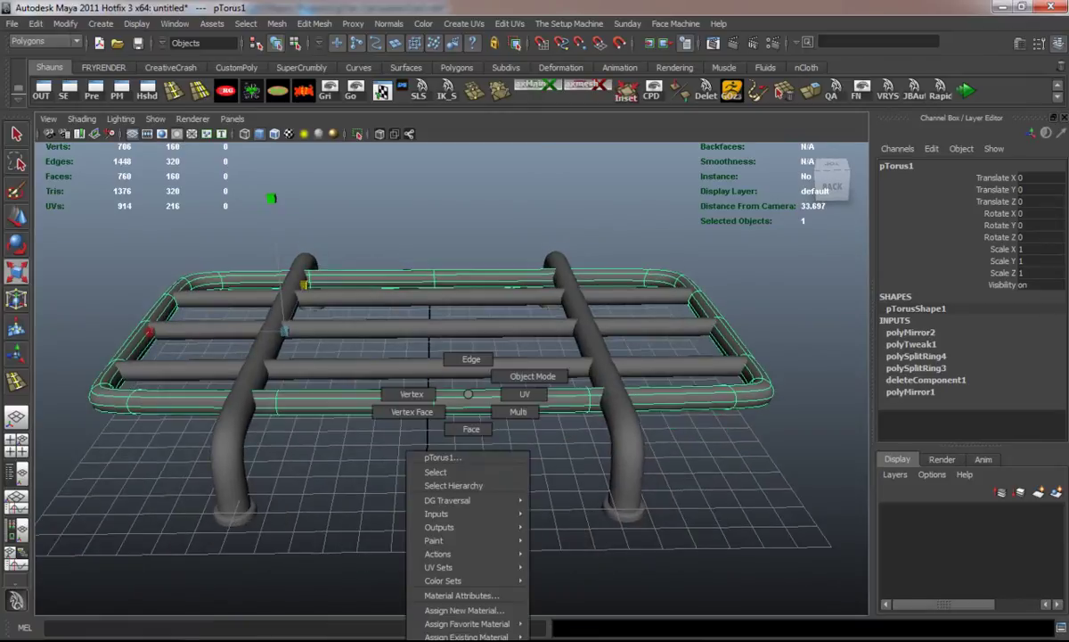
pyautogui.hotkey('ctrl', 'd')
pyautogui.moveTo(276, 259); pyautogui.dragTo(272, 196)
pyautogui.click(428, 393)
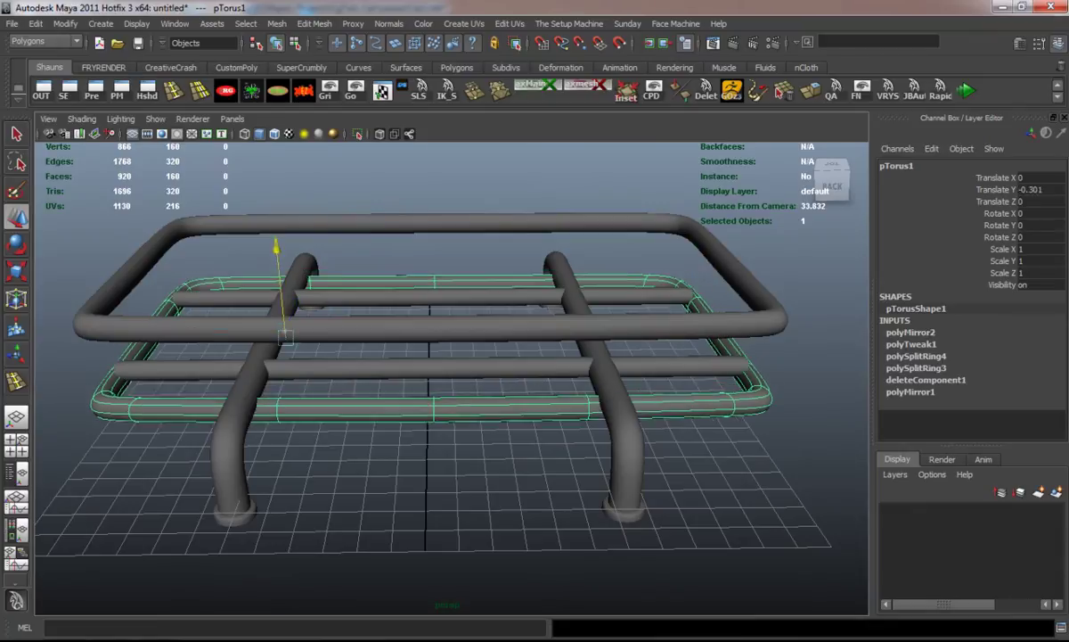
# - Delete half of the raised frame copy's faces, leaving a U-shaped tube, and return to object mode
pyautogui.click(456, 221)
pyautogui.rightClick(456, 221)
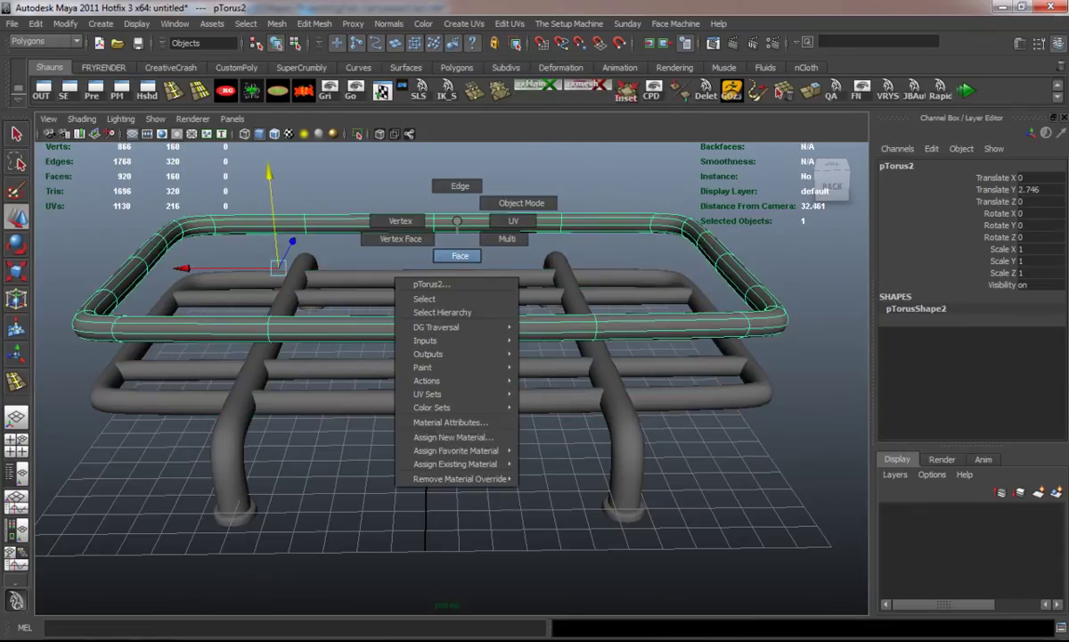
pyautogui.click(460, 256)
pyautogui.moveTo(419, 178); pyautogui.dragTo(802, 357)
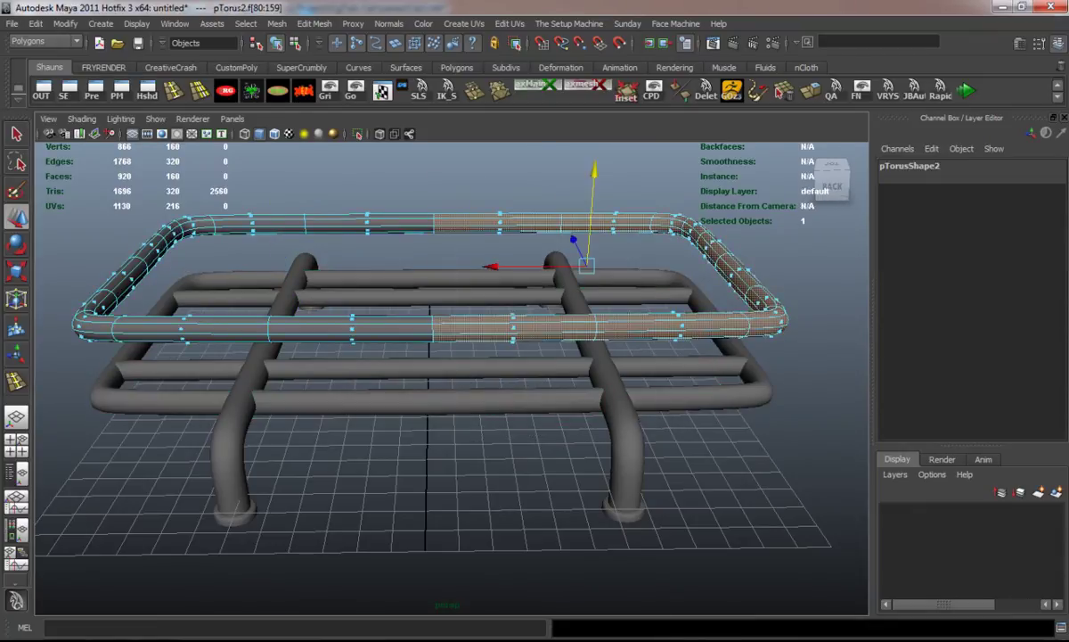
pyautogui.press('Delete')
pyautogui.rightClick(325, 234)
pyautogui.click(379, 200)
# - Rotate the U-shaped tube 90 degrees about Y so its closed side runs across the rack
pyautogui.press('e')
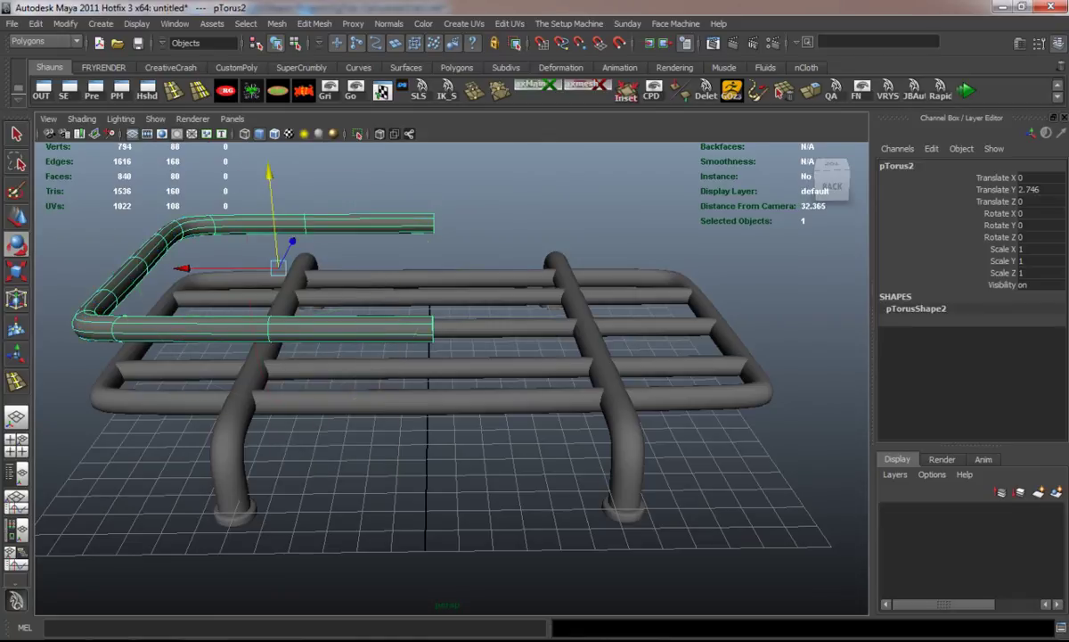
pyautogui.moveTo(294, 223); pyautogui.dragTo(392, 236)
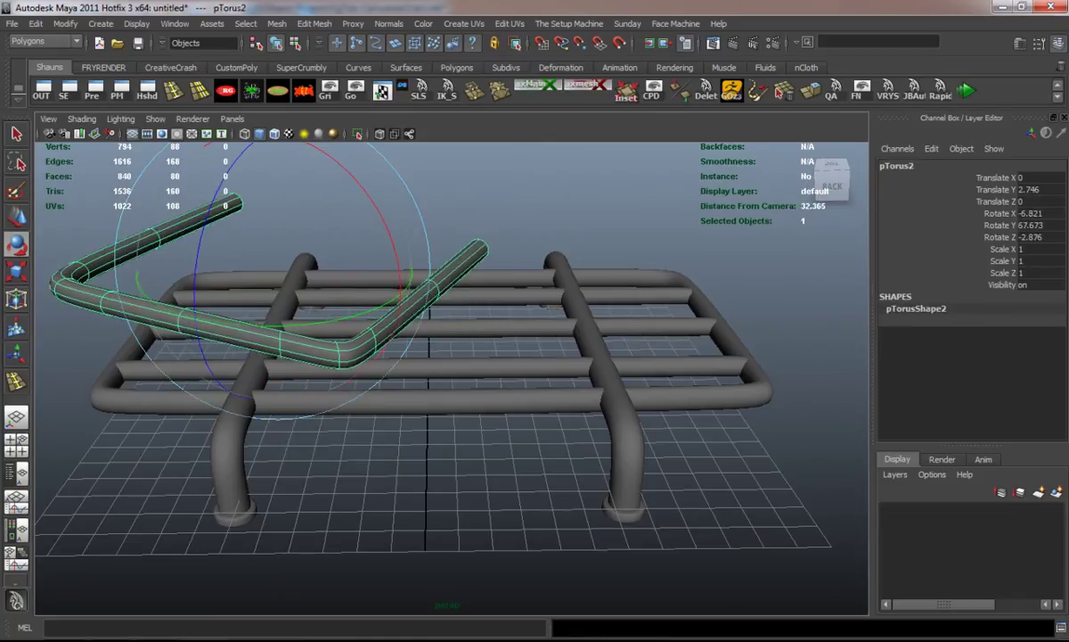
pyautogui.hotkey('ctrl', 'z')
pyautogui.moveTo(267, 325); pyautogui.dragTo(357, 308)
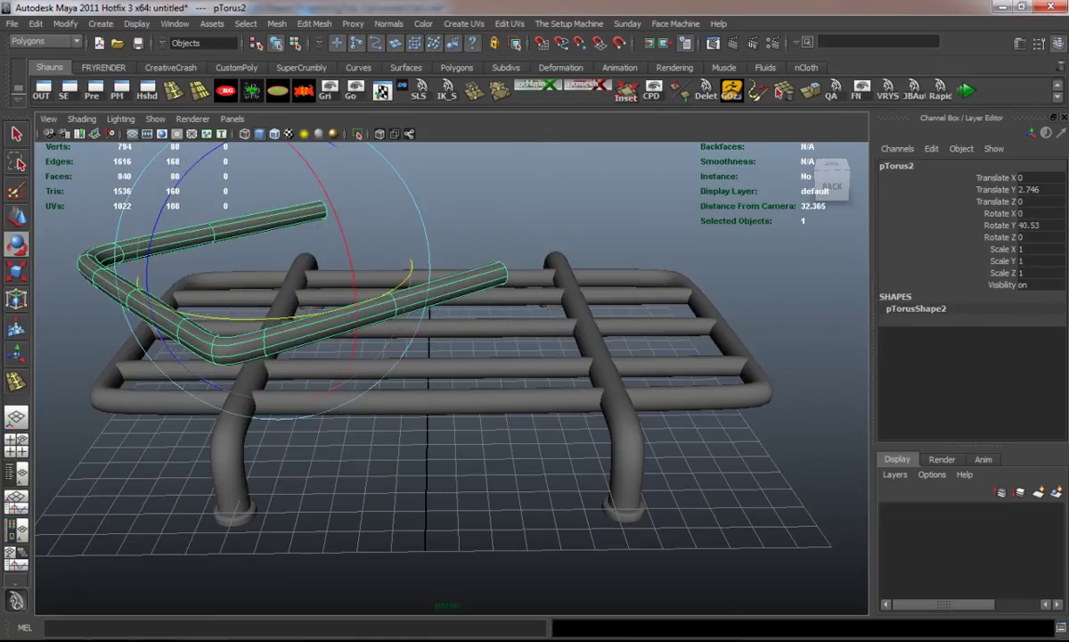
pyautogui.write('90')
pyautogui.press('Return')
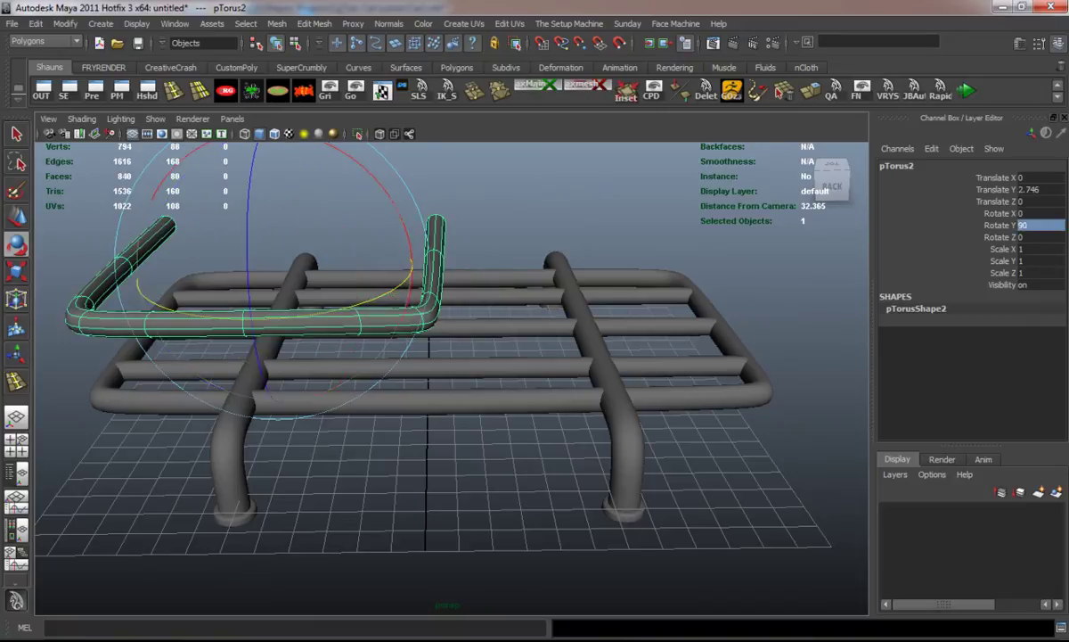
# - Move the U-shaped tube over to line up between the leg bars and clear its transforms
pyautogui.press('w')
pyautogui.moveTo(232, 267); pyautogui.dragTo(398, 245)
pyautogui.press('e')
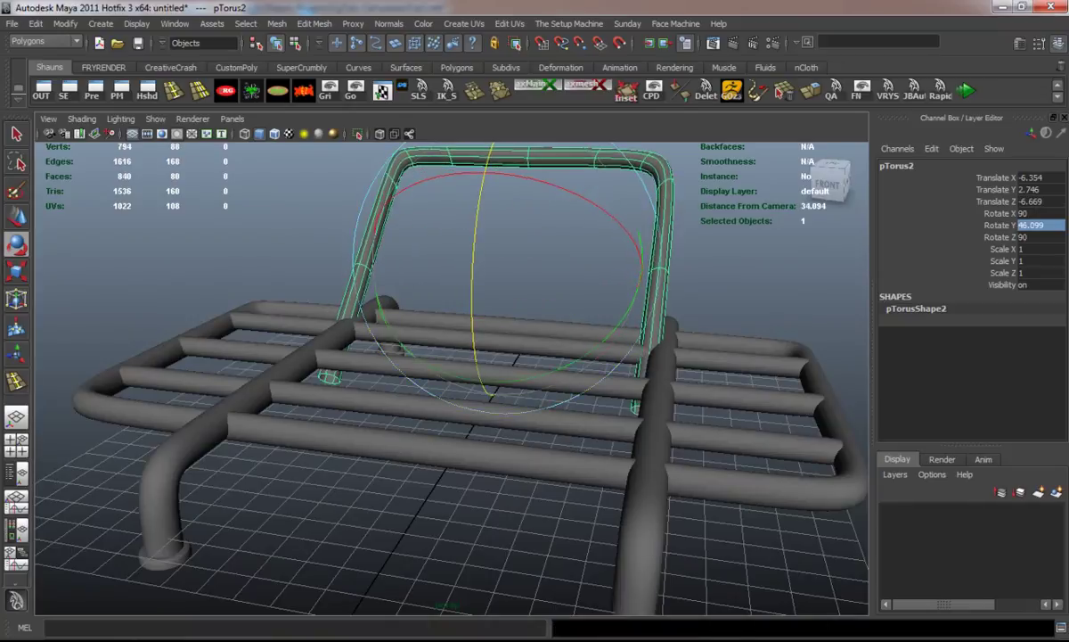
pyautogui.write('90')
pyautogui.press('Return')
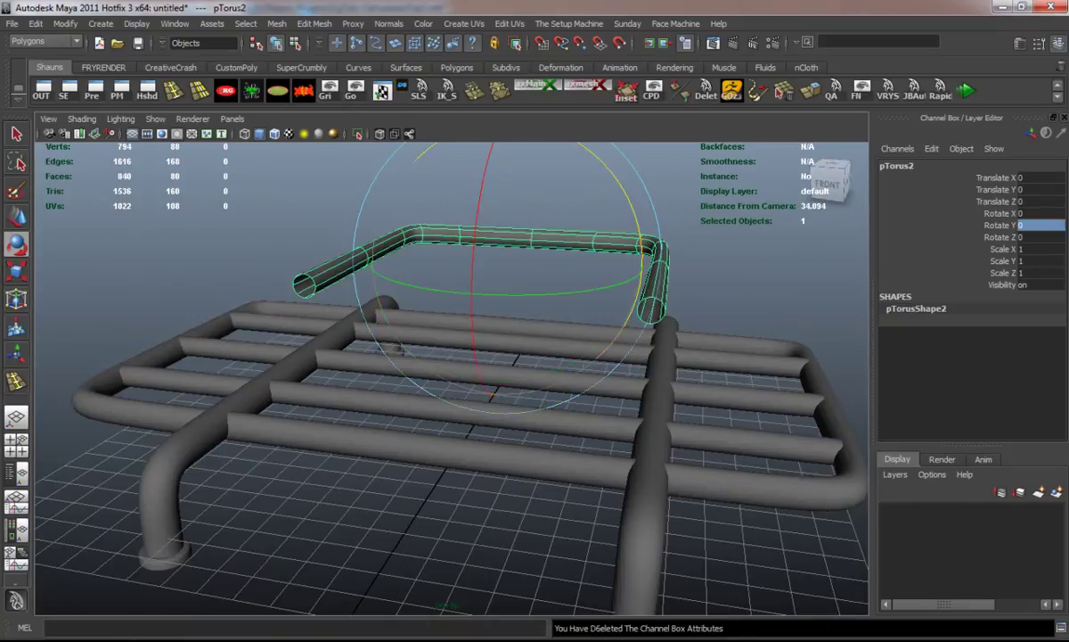
# - Stand the U-shaped tube upright by setting its Rotate X to 90
pyautogui.moveTo(399, 294); pyautogui.dragTo(399, 268)
pyautogui.click(1039, 213)
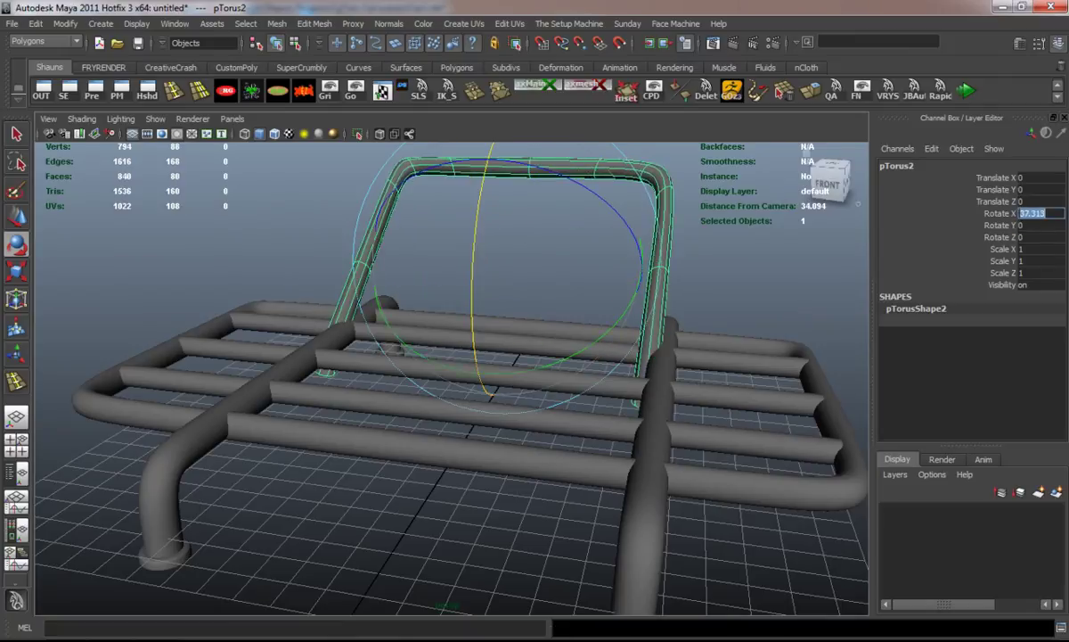
pyautogui.press('Return')
pyautogui.keyDown('alt'); pyautogui.moveTo(398, 349); pyautogui.dragTo(116, 361); pyautogui.keyUp('alt')
# - Shift the upright hoop along X to about 0.376 to centre it between the two leg bars
pyautogui.press('w')
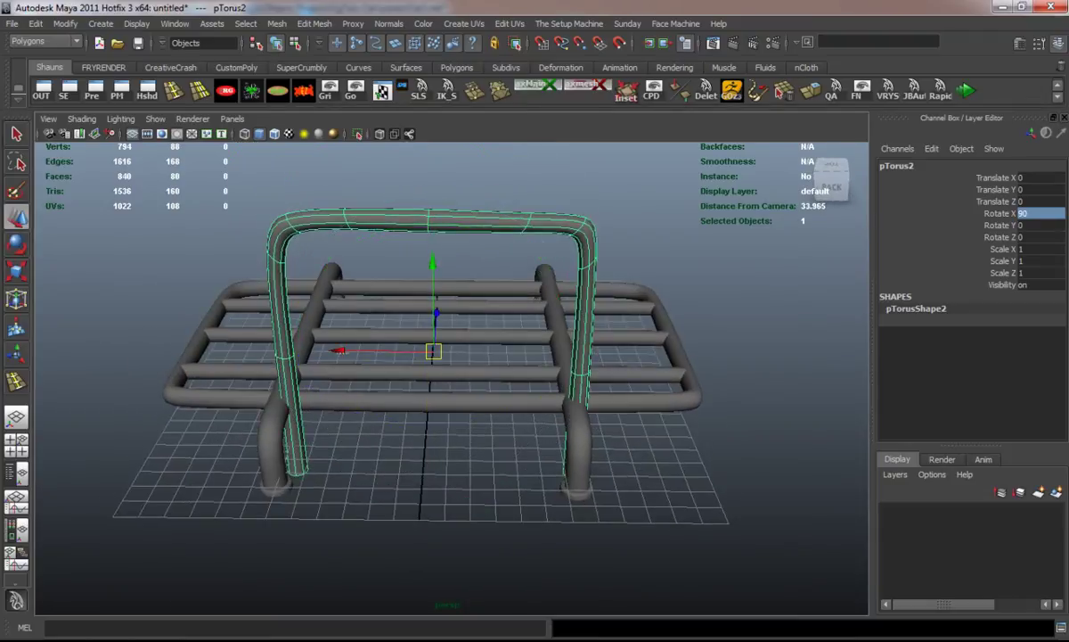
pyautogui.click(116, 361)
pyautogui.click(278, 375)
pyautogui.moveTo(343, 350); pyautogui.dragTo(330, 350)
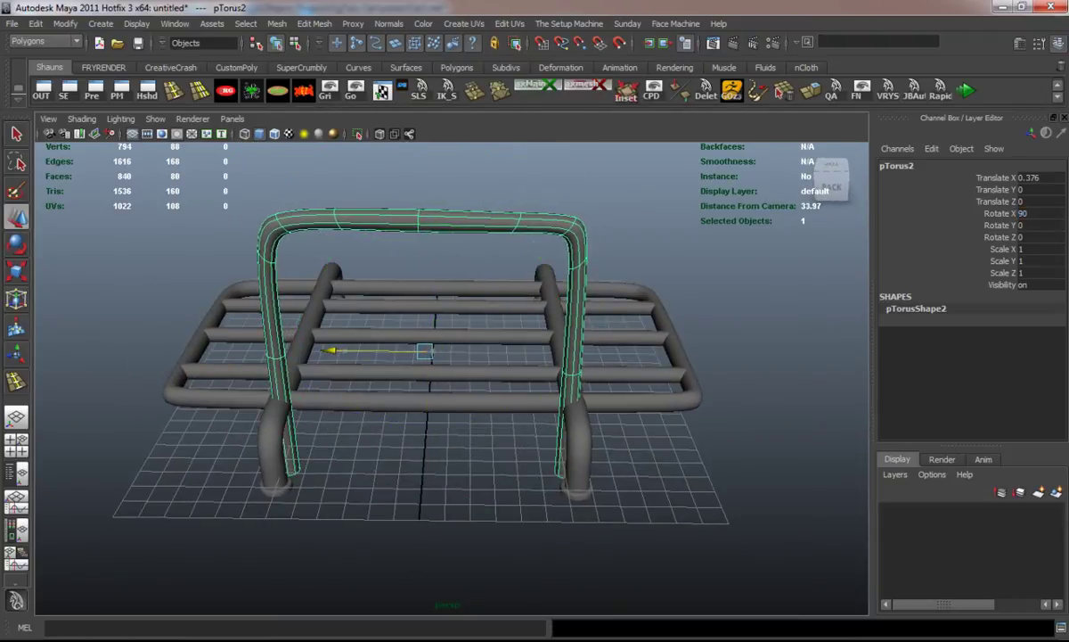
# - Move the vertices of each half of the hoop outward along X so its uprights line up with the leg bars
pyautogui.press('r')
pyautogui.keyDown('alt'); pyautogui.moveTo(446, 374); pyautogui.dragTo(446, 356); pyautogui.keyUp('alt')
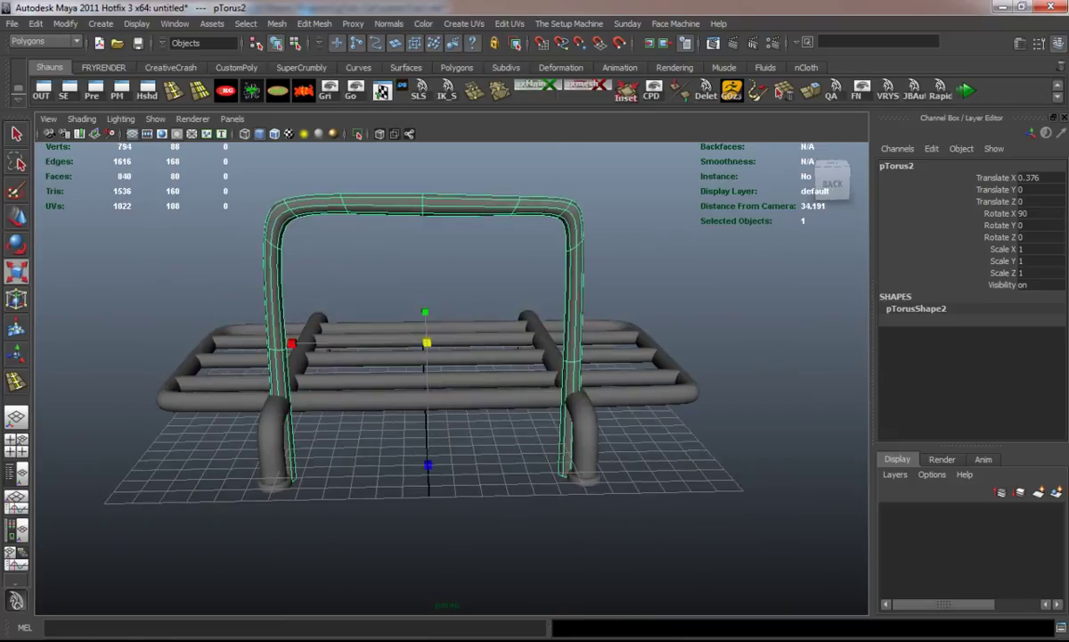
pyautogui.moveTo(377, 215); pyautogui.dragTo(313, 204, button='right')
pyautogui.scroll(-2, 401, 357)
pyautogui.moveTo(398, 265); pyautogui.dragTo(239, 583)
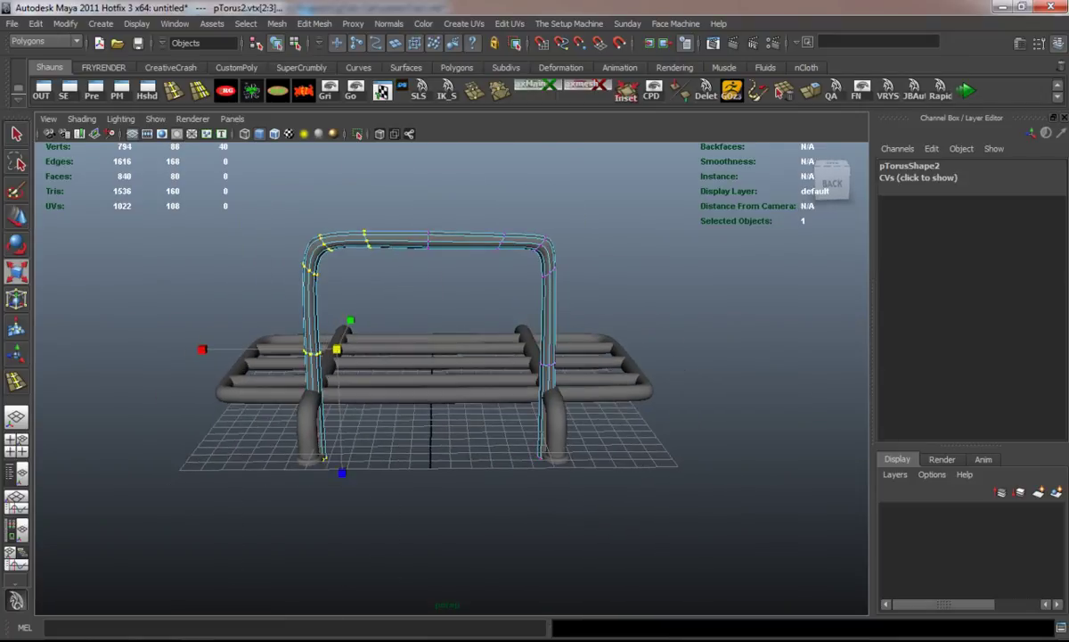
pyautogui.press('w')
pyautogui.moveTo(254, 348); pyautogui.dragTo(249, 349)
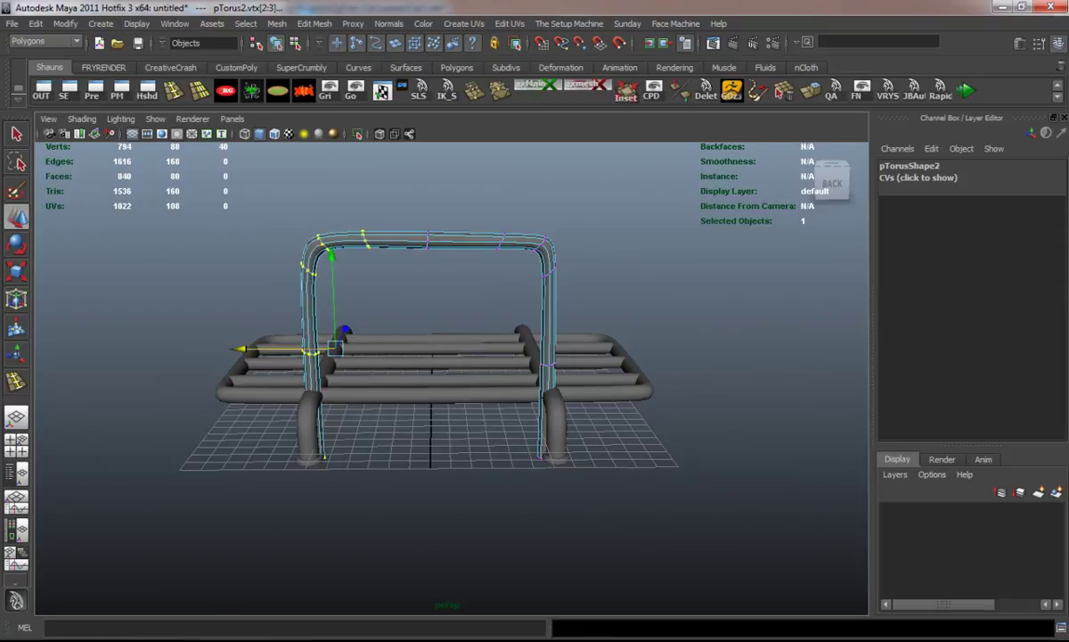
pyautogui.moveTo(573, 526); pyautogui.dragTo(572, 526)
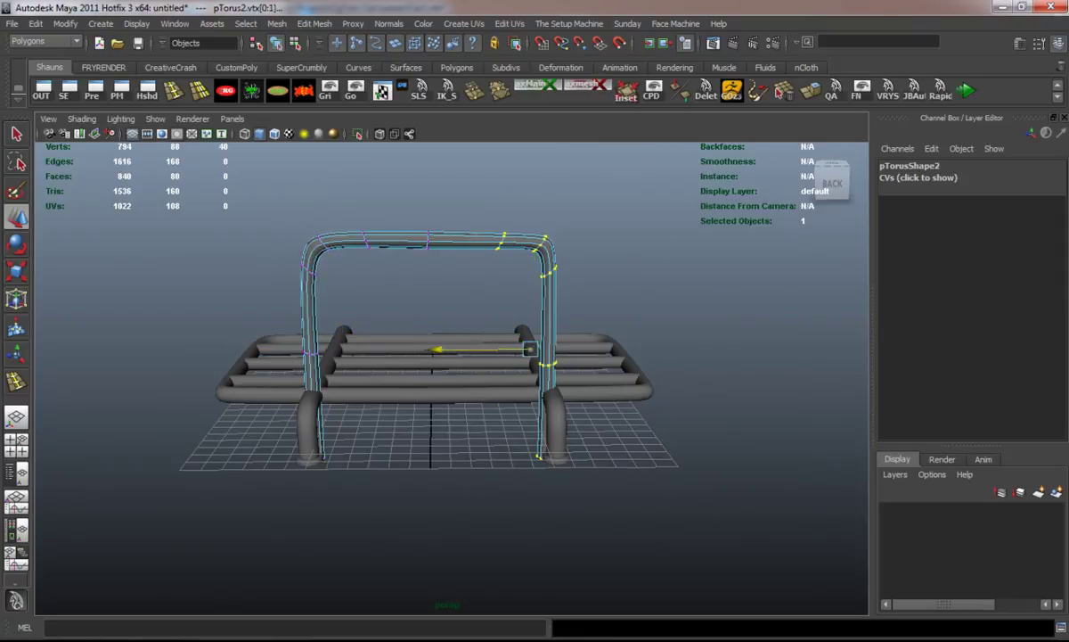
pyautogui.moveTo(473, 348); pyautogui.dragTo(479, 348)
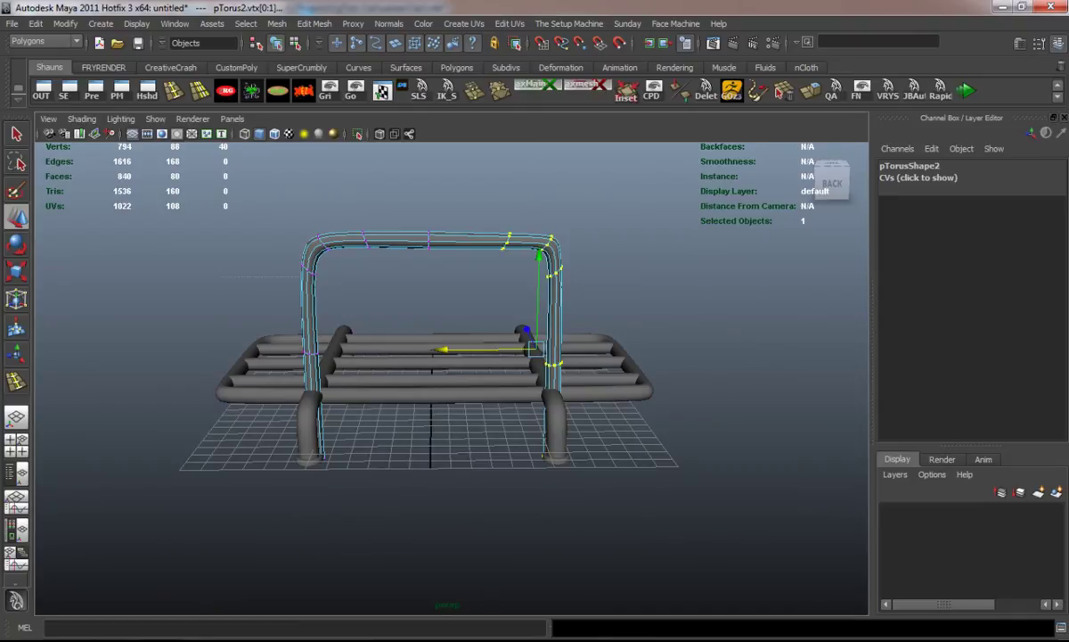
# - Lower the hoop's upper vertices along Y to make it a low rail just above the rack
pyautogui.moveTo(283, 212); pyautogui.dragTo(584, 267)
pyautogui.moveTo(430, 252); pyautogui.dragTo(431, 354)
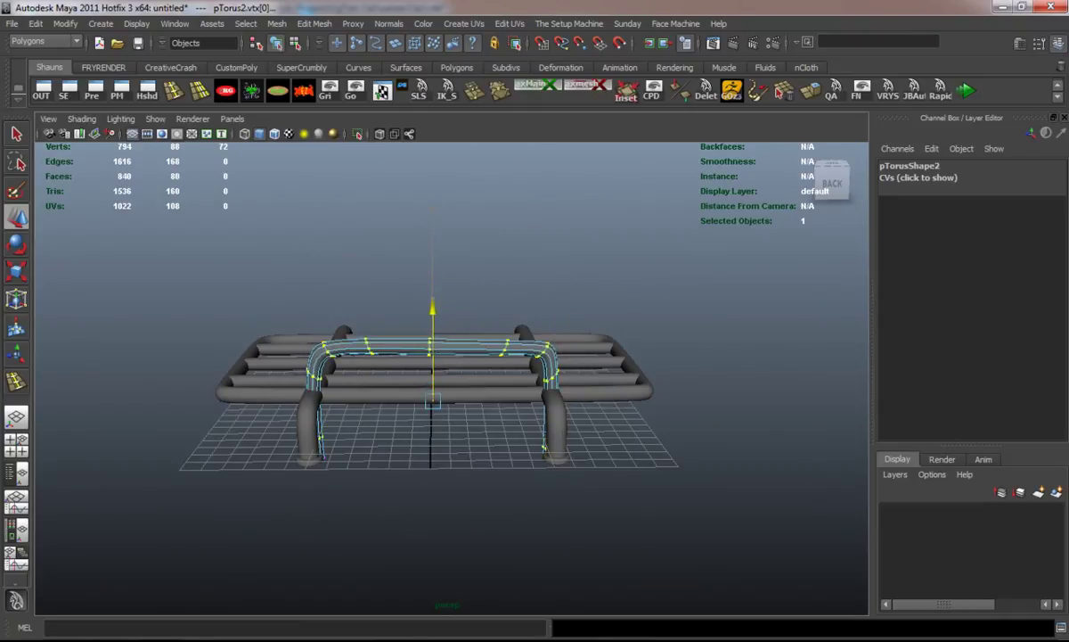
pyautogui.click(535, 534)
# - Raise the vertices at the hoop's lower ends so the uprights stop at the level of the rack's bars
pyautogui.keyDown('alt'); pyautogui.moveTo(535, 499); pyautogui.dragTo(545, 350); pyautogui.keyUp('alt')
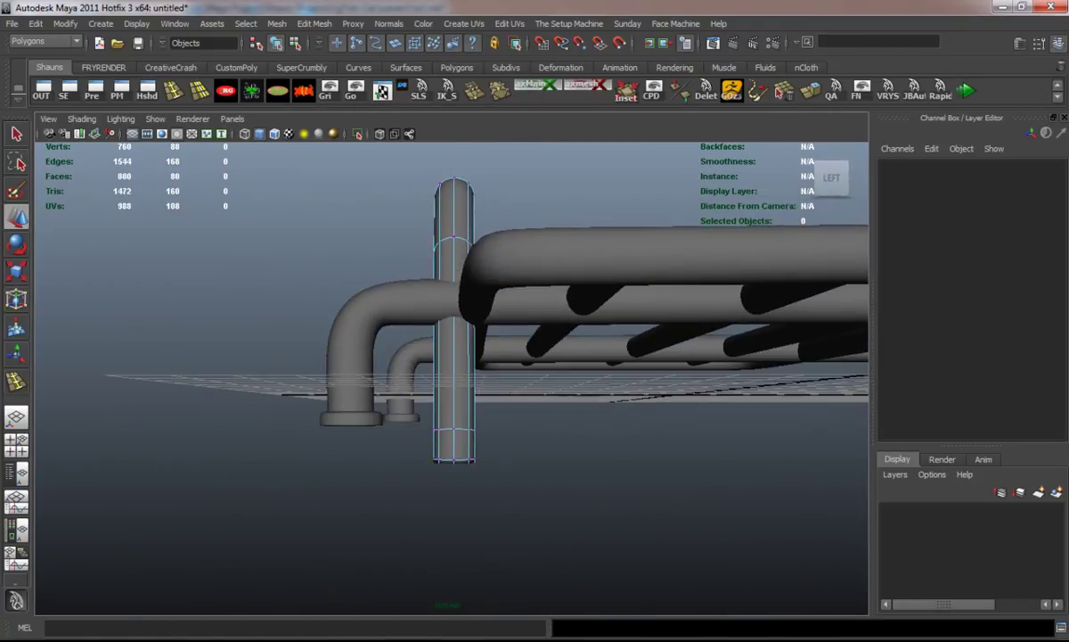
pyautogui.moveTo(542, 502); pyautogui.dragTo(384, 431)
pyautogui.moveTo(457, 418); pyautogui.dragTo(505, 360)
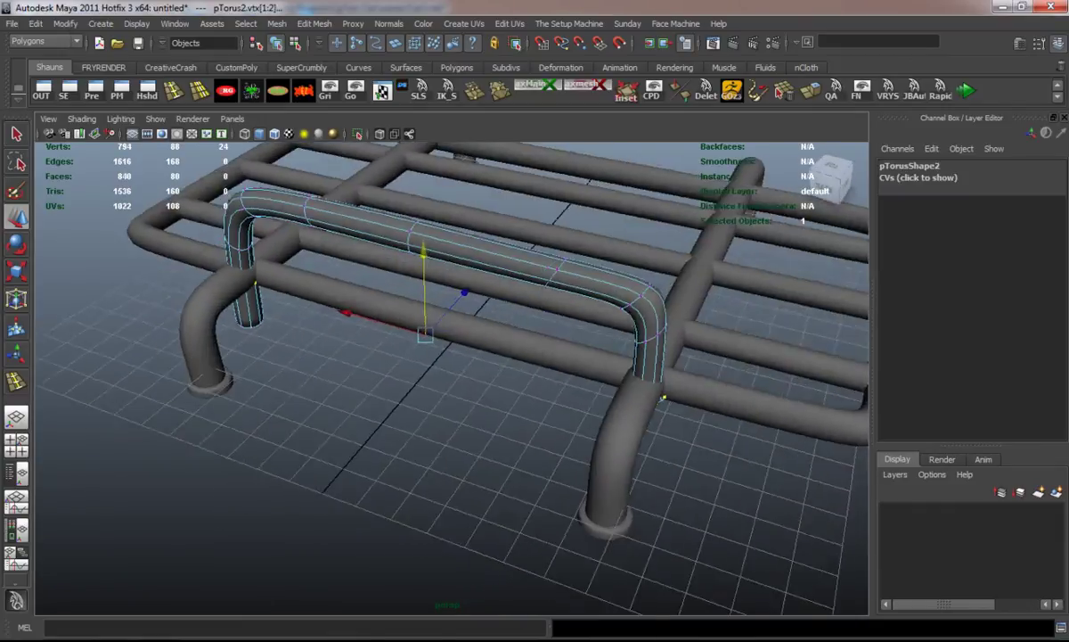
pyautogui.keyDown('alt'); pyautogui.moveTo(506, 359); pyautogui.dragTo(505, 307); pyautogui.keyUp('alt')
pyautogui.moveTo(419, 360)
pyautogui.mouseDown()
pyautogui.moveTo(420, 446)
pyautogui.moveTo(420, 343)
pyautogui.mouseUp()
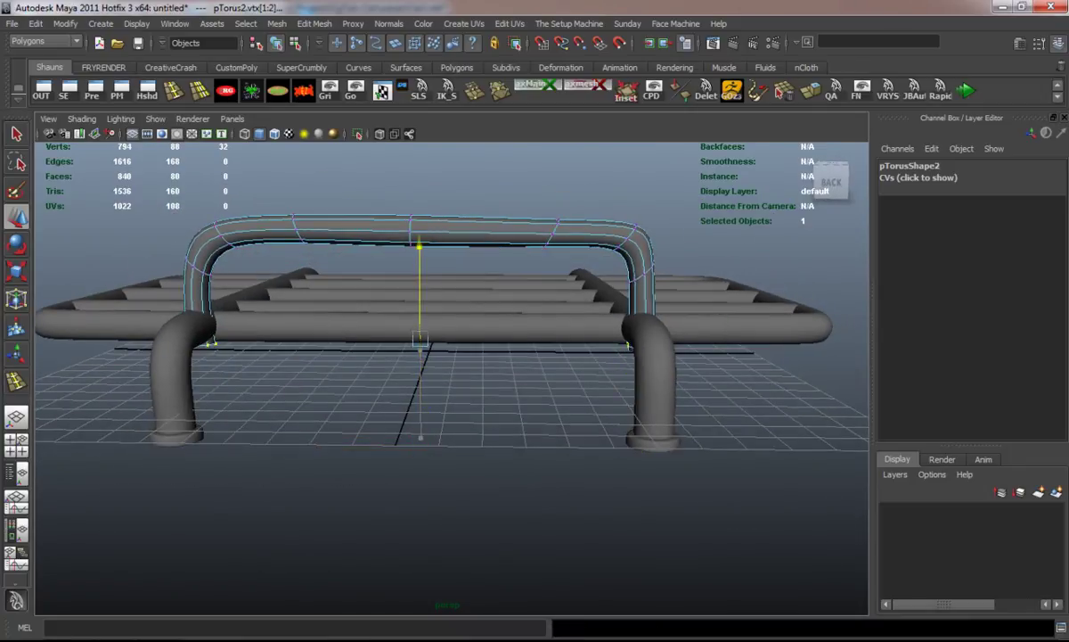
# - Nudge the vertices at the hoop's two bends along X to centre its uprights on the leg bars
pyautogui.click(420, 383)
pyautogui.keyDown('alt'); pyautogui.moveTo(420, 384); pyautogui.dragTo(463, 428); pyautogui.keyUp('alt')
pyautogui.moveTo(383, 339)
pyautogui.mouseDown()
pyautogui.moveTo(427, 392)
pyautogui.moveTo(481, 321)
pyautogui.moveTo(445, 348)
pyautogui.moveTo(419, 320)
pyautogui.moveTo(446, 335)
pyautogui.moveTo(420, 350)
pyautogui.moveTo(392, 330)
pyautogui.moveTo(379, 347)
pyautogui.moveTo(396, 352)
pyautogui.mouseUp()
pyautogui.scroll(3, 405, 366)
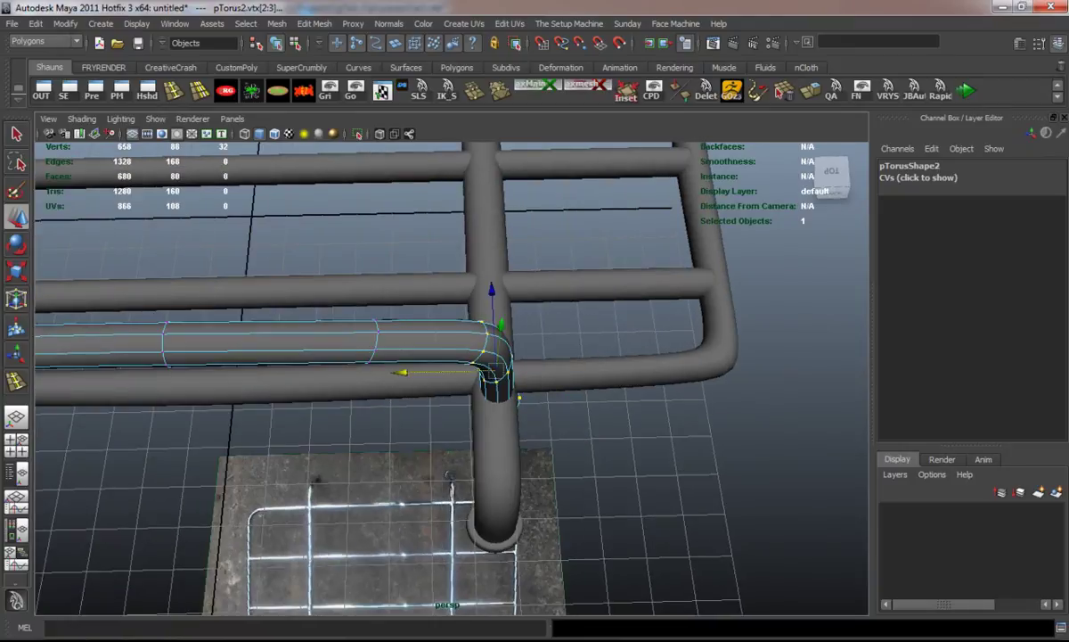
pyautogui.scroll(3, 450, 374)
pyautogui.moveTo(445, 364); pyautogui.dragTo(441, 363)
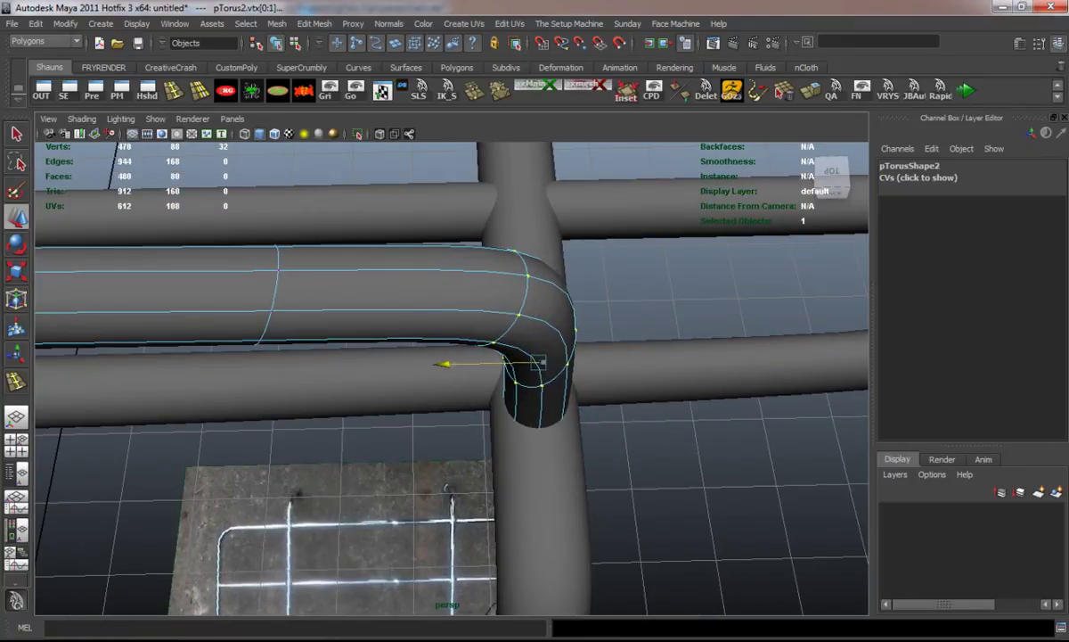
# - Fine-tune the hoop's selected bend and end vertices slightly along X over the leg bar, and leave vertex editing
pyautogui.keyDown('alt'); pyautogui.moveTo(499, 392); pyautogui.dragTo(557, 423); pyautogui.keyUp('alt')
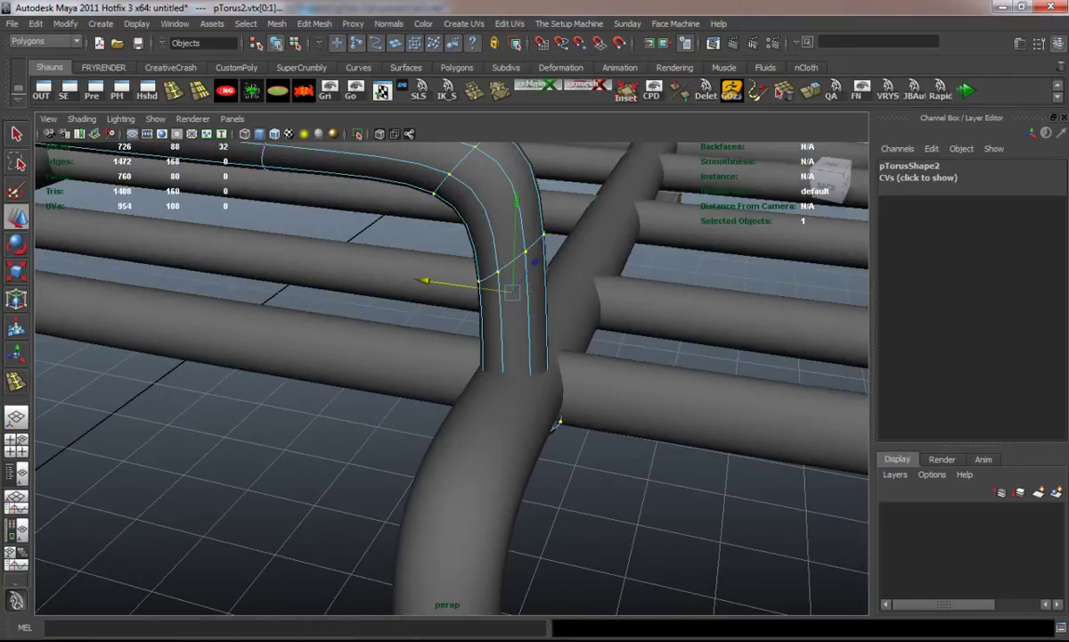
pyautogui.moveTo(559, 420); pyautogui.dragTo(554, 420, button='middle')
pyautogui.keyDown('alt'); pyautogui.moveTo(555, 420); pyautogui.dragTo(526, 415); pyautogui.keyUp('alt')
pyautogui.press('F8')
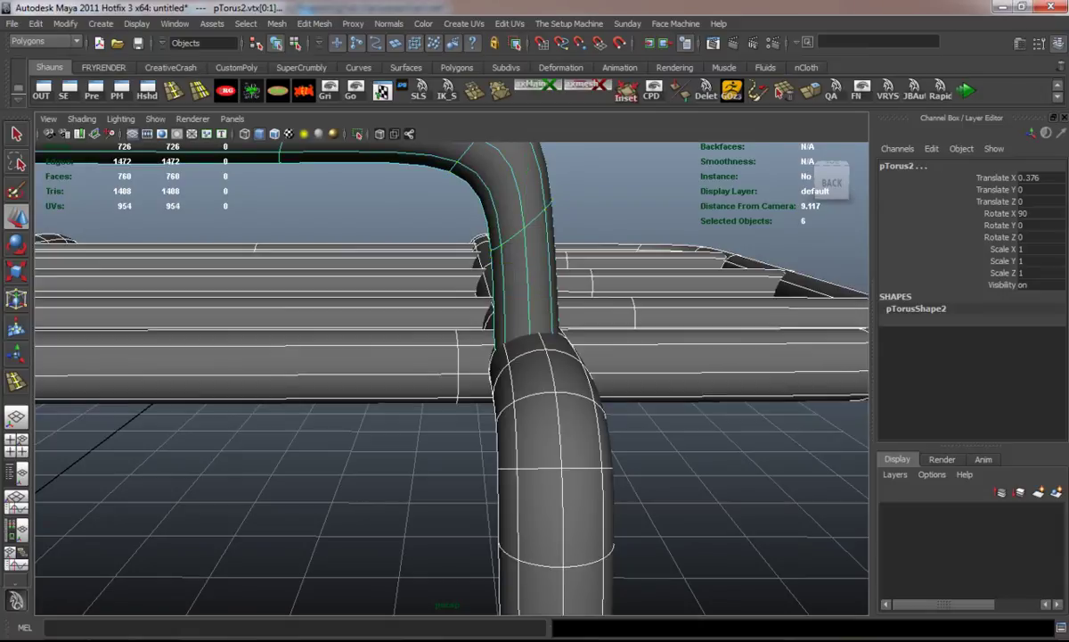
pyautogui.press('f')
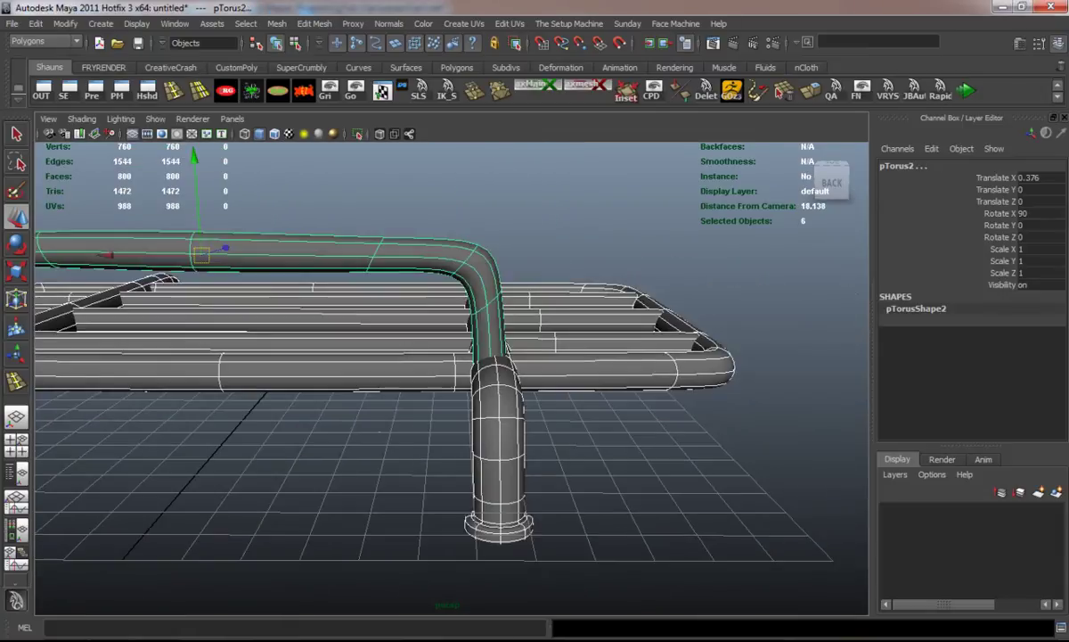
# - Delete the faces of one half of the hoop, keeping only the other half up to its centre line
pyautogui.click(446, 222)
pyautogui.keyDown('alt'); pyautogui.moveTo(446, 223); pyautogui.dragTo(464, 234); pyautogui.keyUp('alt')
pyautogui.moveTo(384, 278); pyautogui.dragTo(327, 278, button='right')
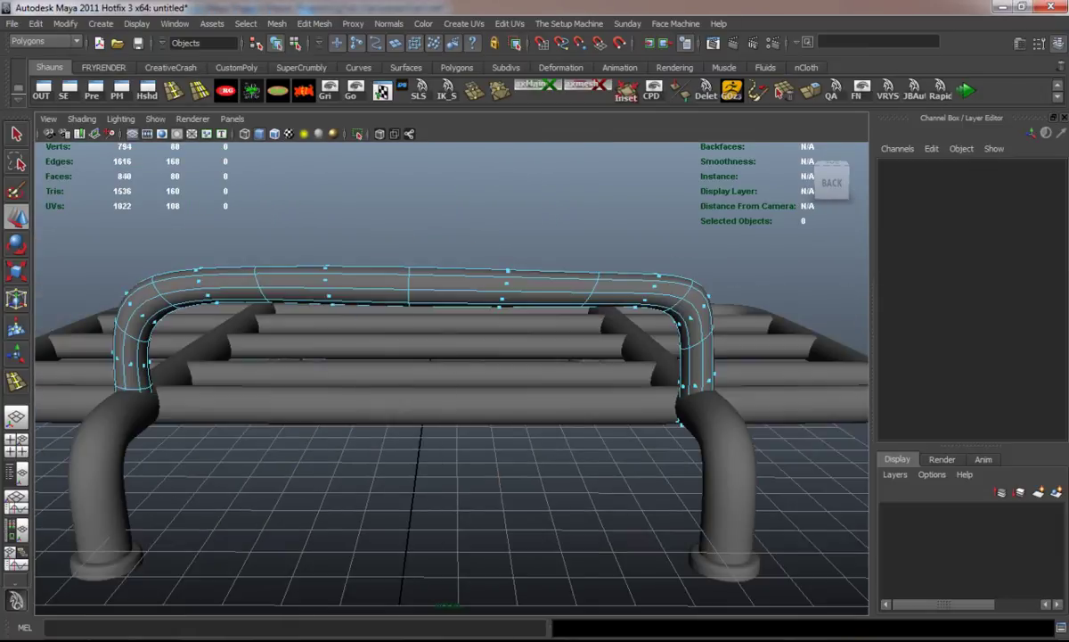
pyautogui.moveTo(516, 497); pyautogui.dragTo(789, 534)
pyautogui.press('Delete')
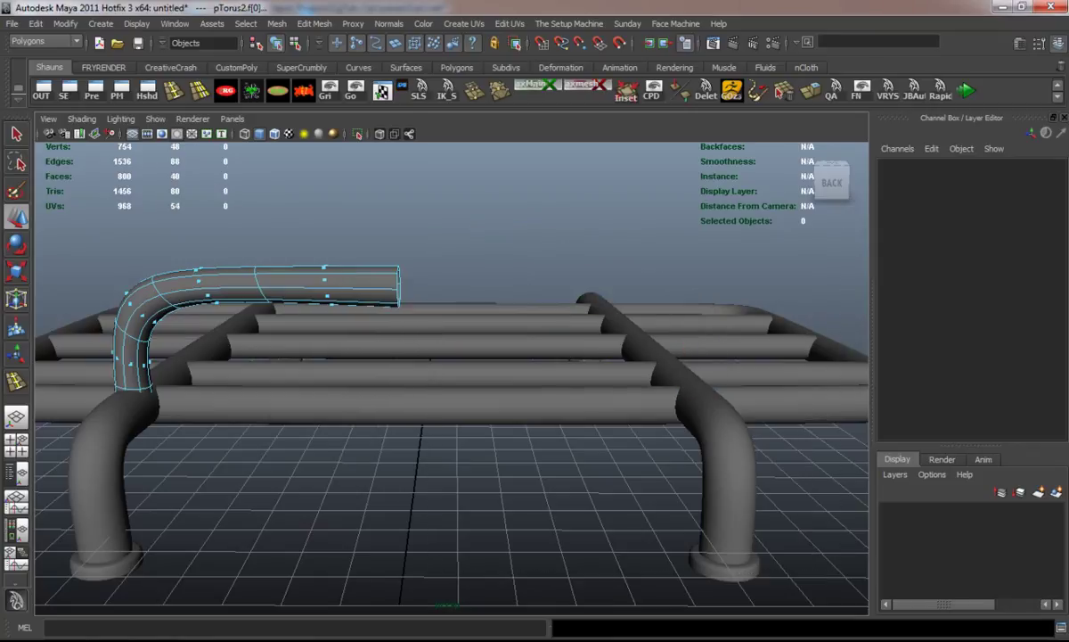
# - Scale the vertices at the remaining half-hoop's open end vertically to even out the top bar's thickness
pyautogui.moveTo(377, 282); pyautogui.dragTo(454, 265, button='right')
pyautogui.keyDown('alt'); pyautogui.moveTo(454, 264); pyautogui.dragTo(580, 260, button='middle'); pyautogui.keyUp('alt')
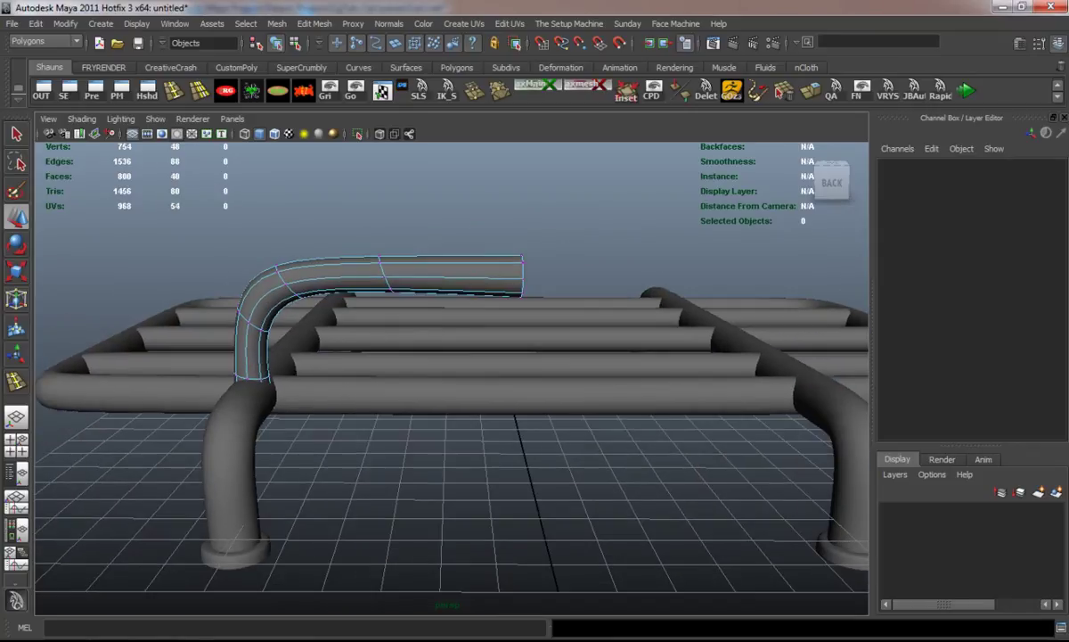
pyautogui.click(385, 272)
pyautogui.press('r')
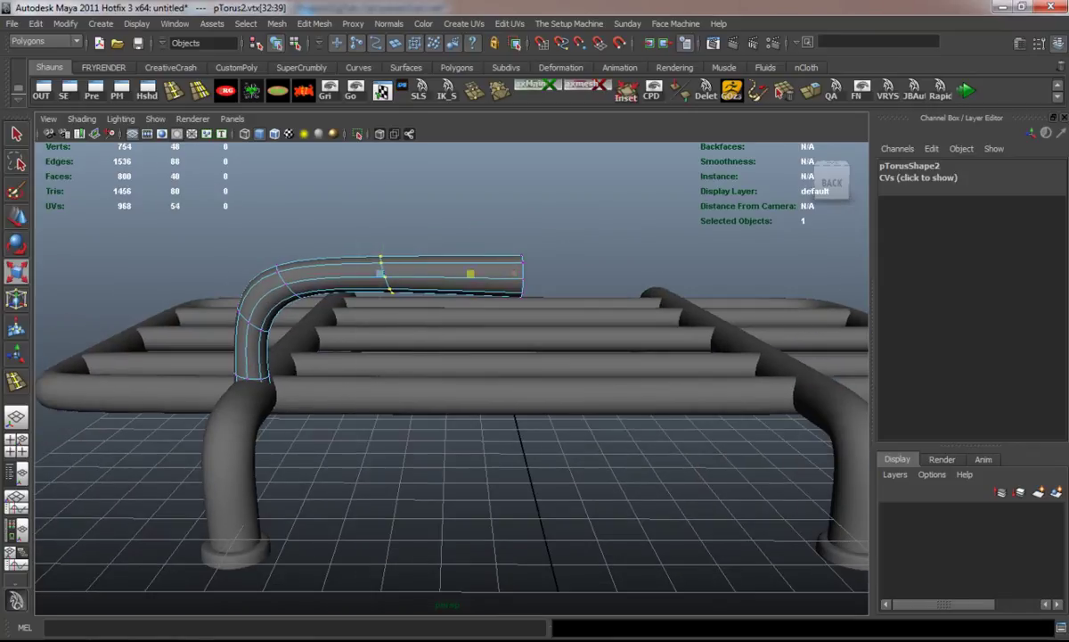
pyautogui.moveTo(519, 406); pyautogui.dragTo(518, 376)
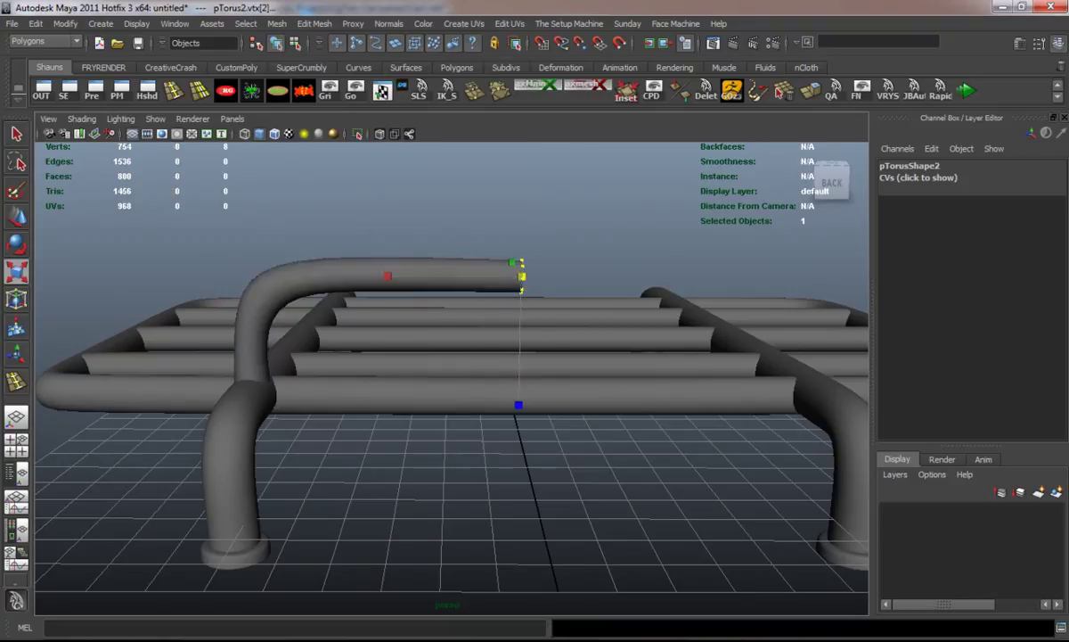
# - Mirror the half-hoop's geometry across its open end to rebuild the full hoop
pyautogui.press('F8')
pyautogui.click(276, 23)
pyautogui.click(359, 384)
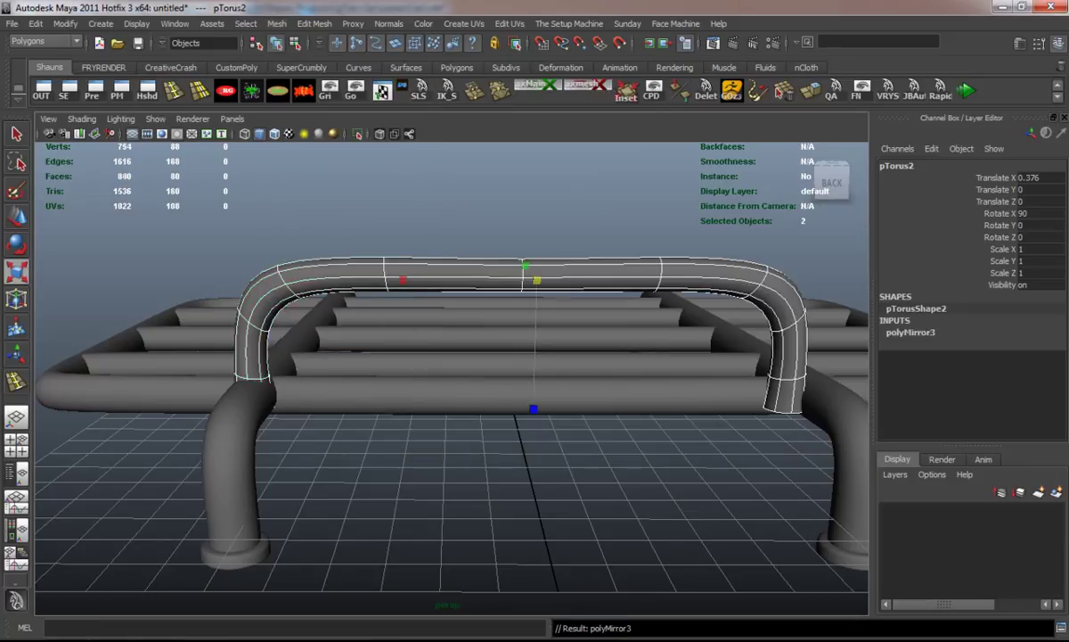
# - Move the vertices of the hoop's mirrored half outward along X so its upright lines up with the second leg bar
pyautogui.rightClick(461, 259)
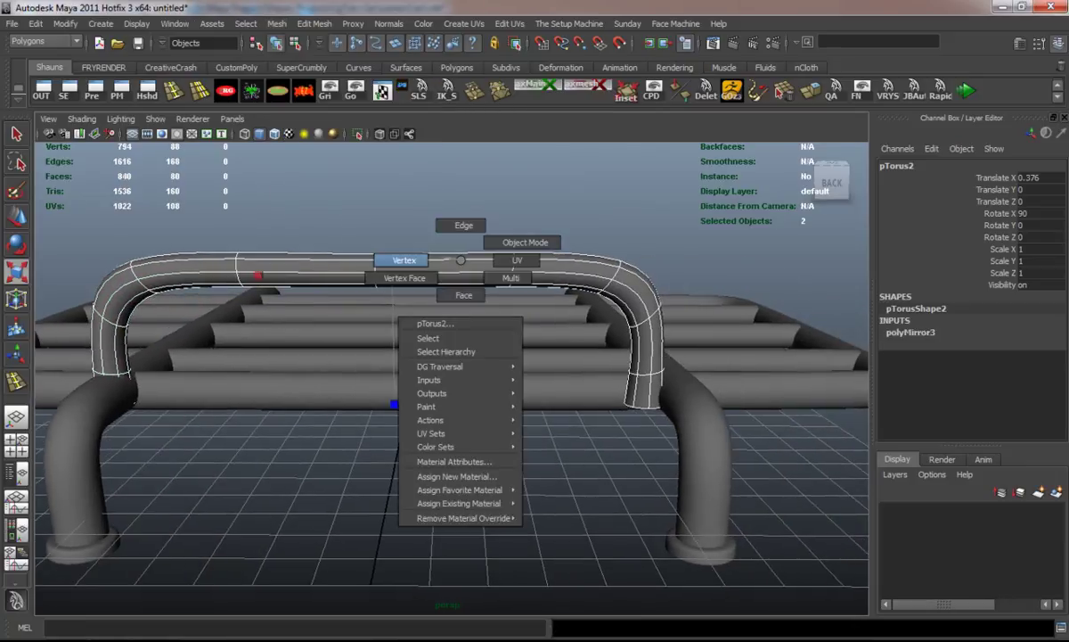
pyautogui.click(404, 259)
pyautogui.moveTo(644, 496); pyautogui.dragTo(663, 468)
pyautogui.press('w')
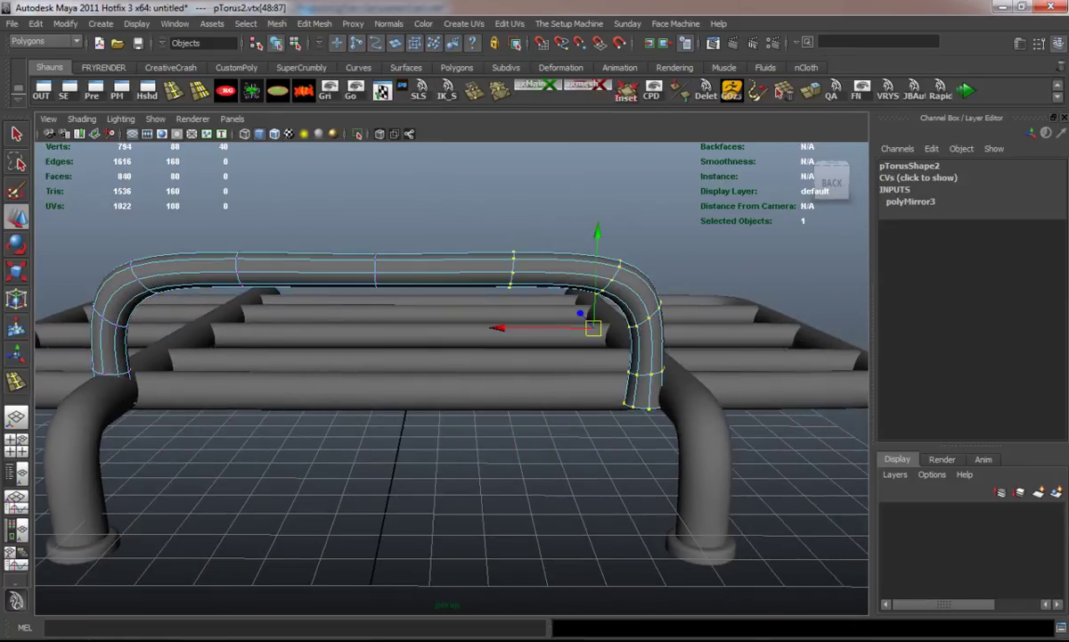
pyautogui.moveTo(495, 328); pyautogui.dragTo(428, 333)
pyautogui.moveTo(531, 326); pyautogui.dragTo(534, 325)
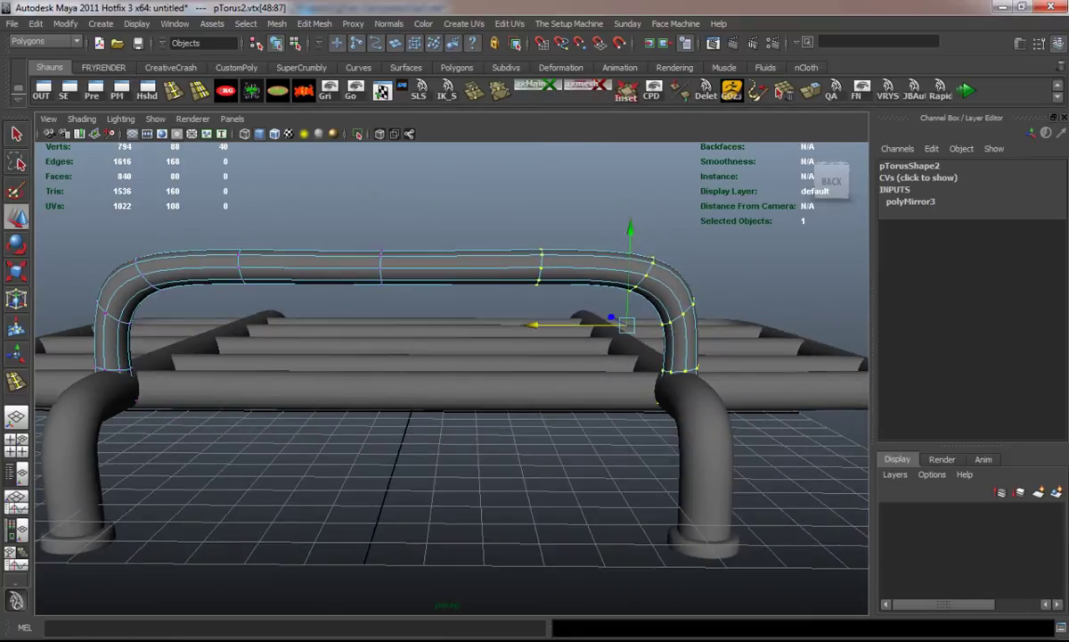
# - Tuck the stray vertices at the lower end of the hoop's mirrored upright into the leg bar
pyautogui.click(704, 419)
pyautogui.click(633, 398)
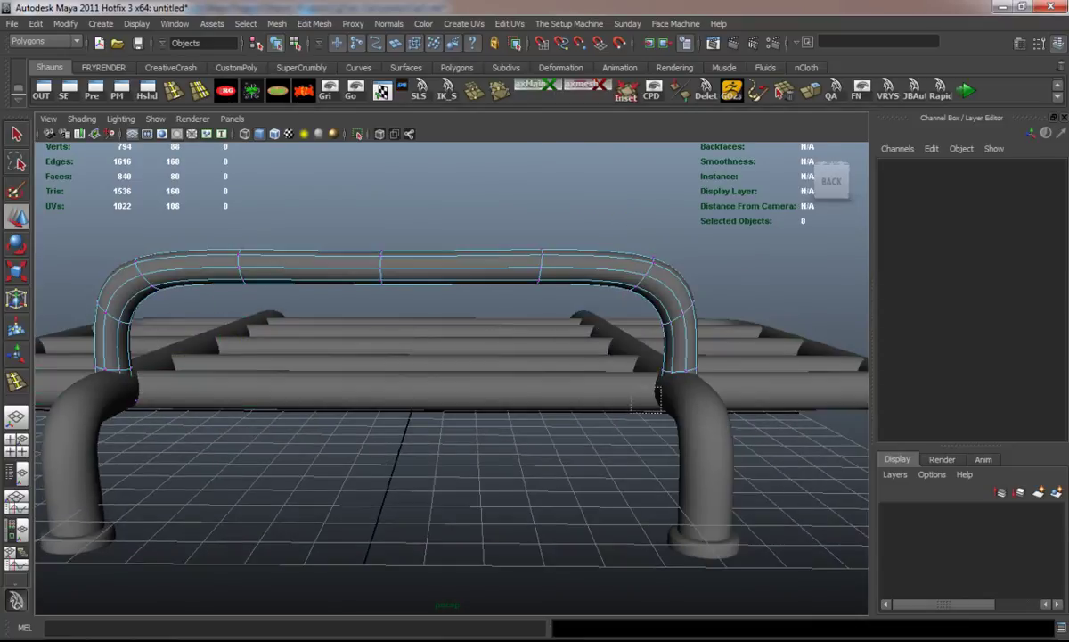
pyautogui.moveTo(634, 392); pyautogui.dragTo(664, 408)
pyautogui.click(445, 535)
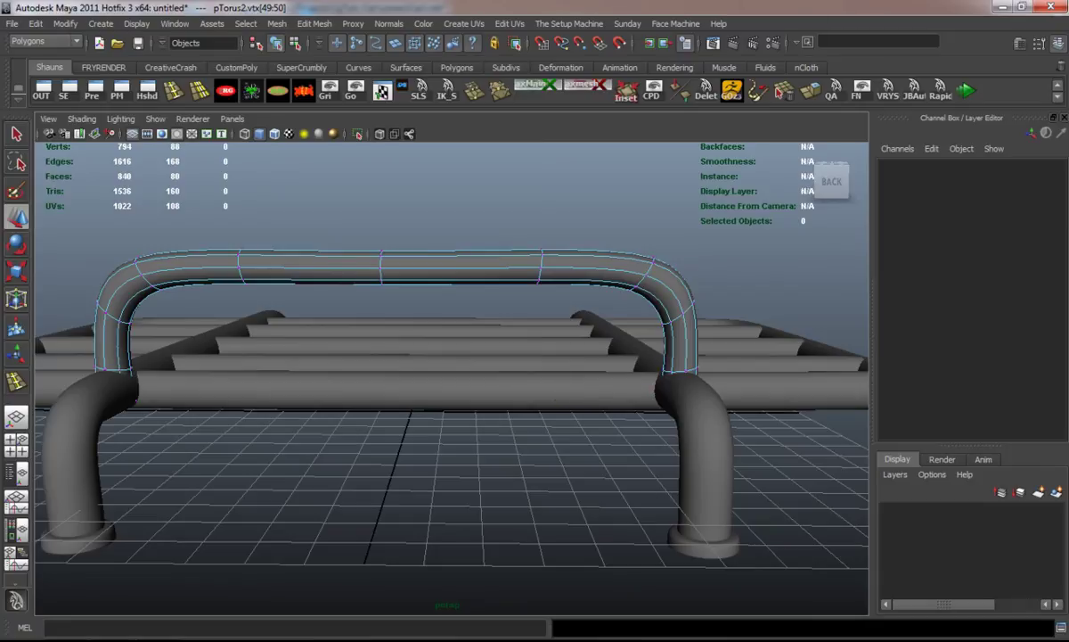
pyautogui.keyDown('alt'); pyautogui.moveTo(446, 446); pyautogui.dragTo(419, 383); pyautogui.keyUp('alt')
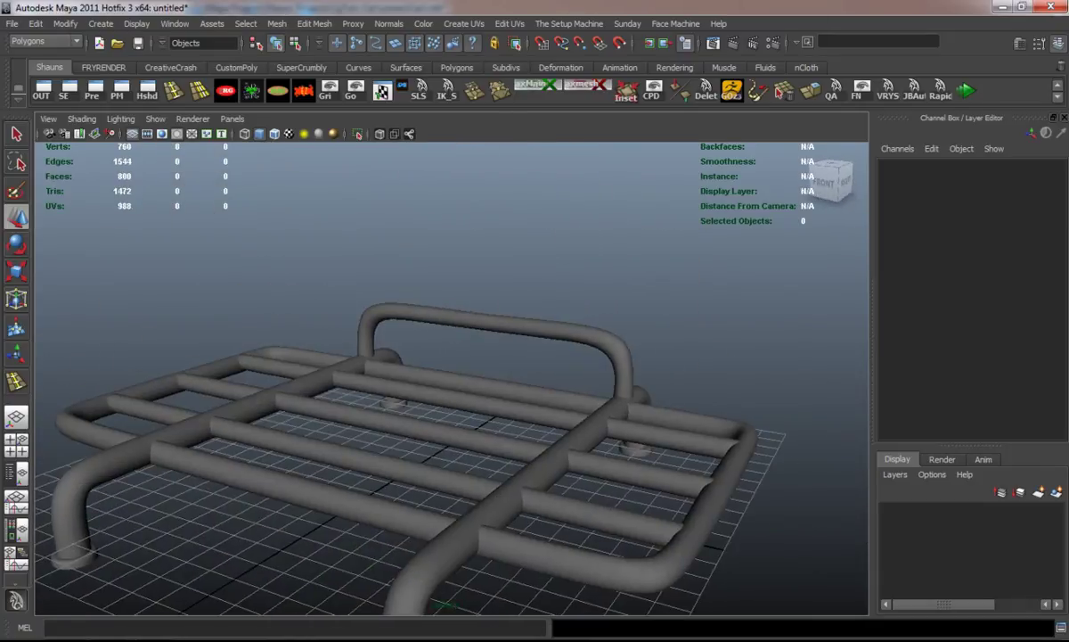
# - Lower the hoop's top bar and bend vertices slightly along Y, and return the hoop to smooth preview in object mode
pyautogui.click(490, 312)
pyautogui.click(833, 183)
pyautogui.press('f')
pyautogui.moveTo(374, 293); pyautogui.dragTo(334, 289, button='right')
pyautogui.moveTo(140, 258); pyautogui.dragTo(661, 361)
pyautogui.moveTo(462, 268); pyautogui.dragTo(462, 291)
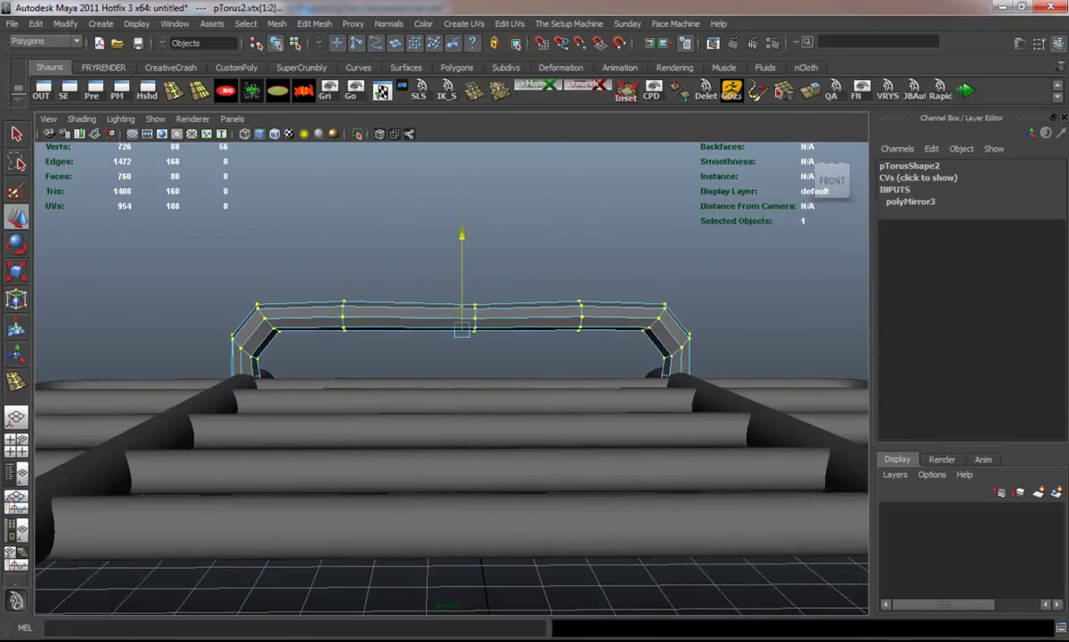
pyautogui.press('3')
pyautogui.rightClick(403, 315)
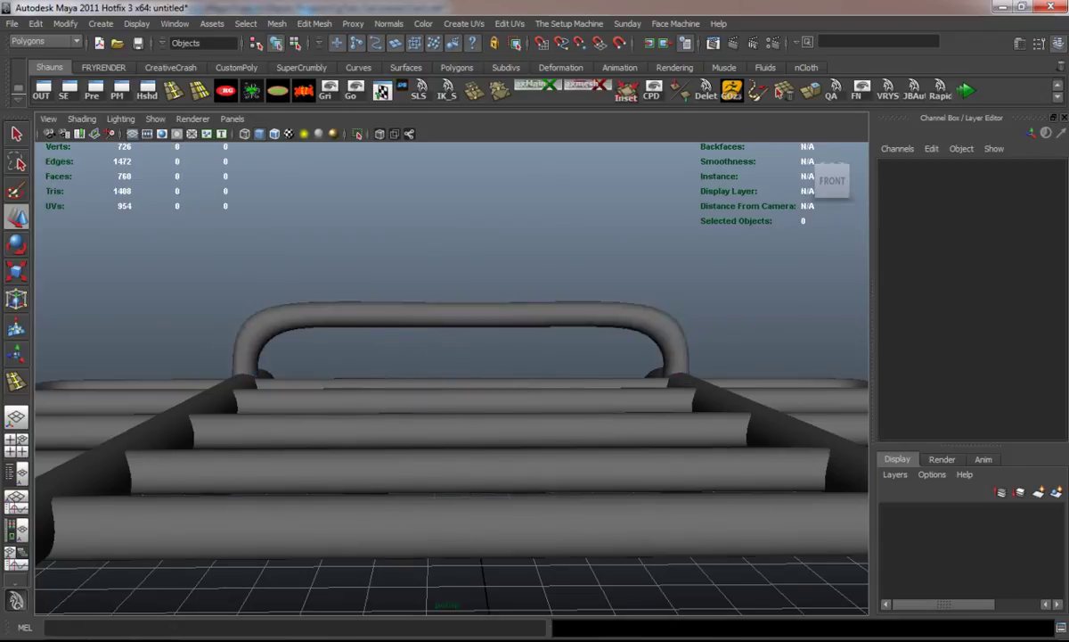
# - Group all of the rack's tubes and feet and rename the group LuggageRackMain
pyautogui.press('f')
pyautogui.keyDown('alt'); pyautogui.moveTo(445, 356); pyautogui.dragTo(436, 379); pyautogui.keyUp('alt')
pyautogui.moveTo(180, 390); pyautogui.dragTo(673, 464)
pyautogui.hotkey('ctrl', 'g')
pyautogui.doubleClick(894, 166)
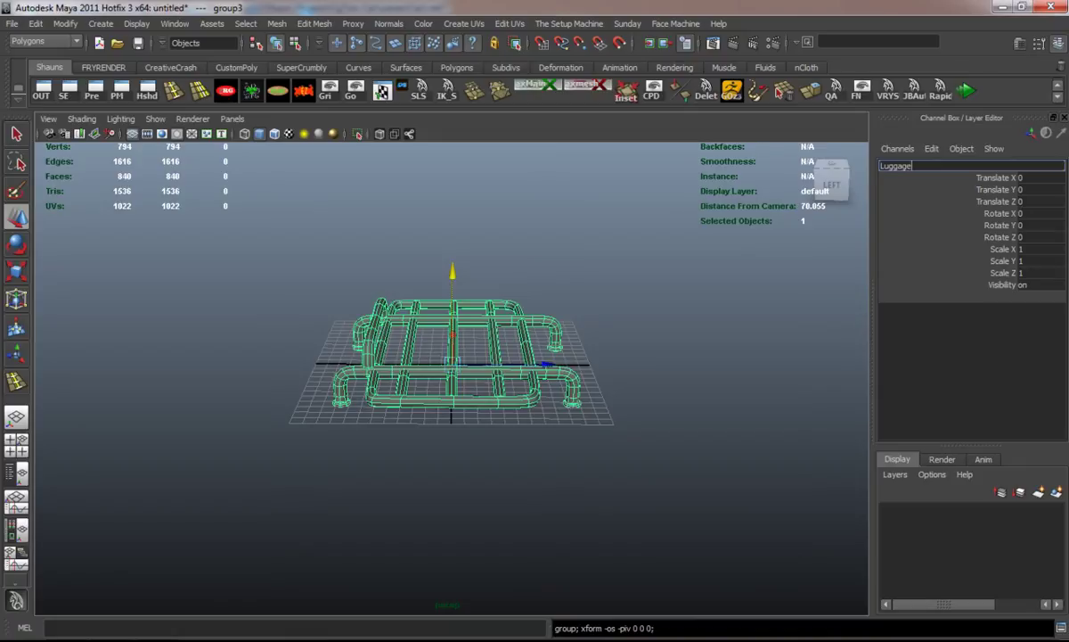
pyautogui.write('LuggageRackMain')
pyautogui.press('Return')
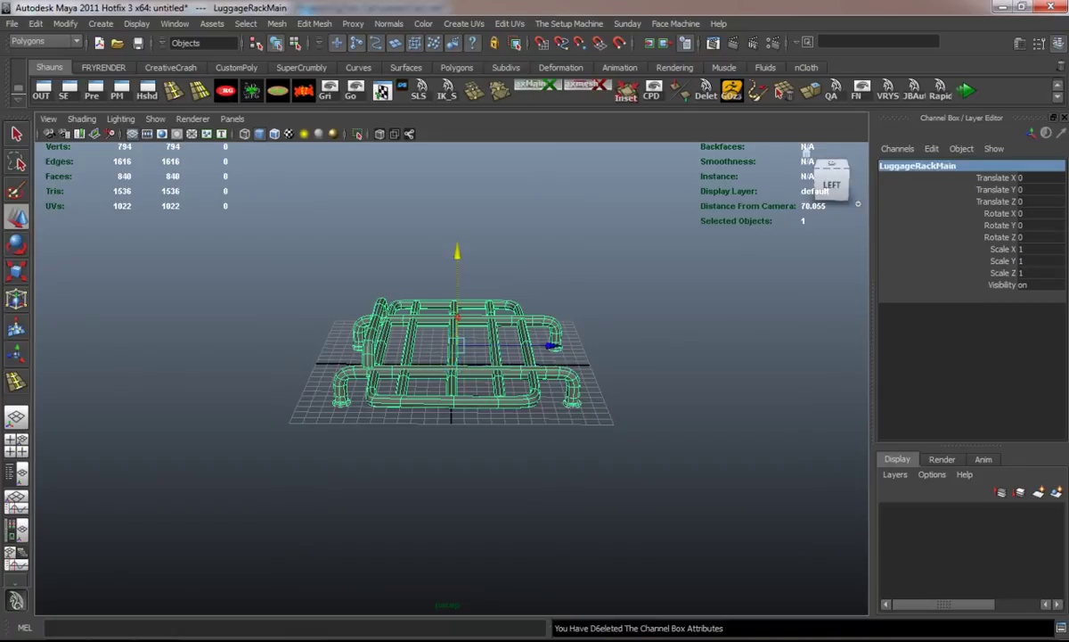
pyautogui.press('5')
pyautogui.moveTo(806, 149)
pyautogui.keyDown('alt'); pyautogui.mouseDown()
pyautogui.moveTo(749, 183)
pyautogui.moveTo(748, 232)
pyautogui.moveTo(753, 205)
pyautogui.mouseUp(); pyautogui.keyUp('alt')
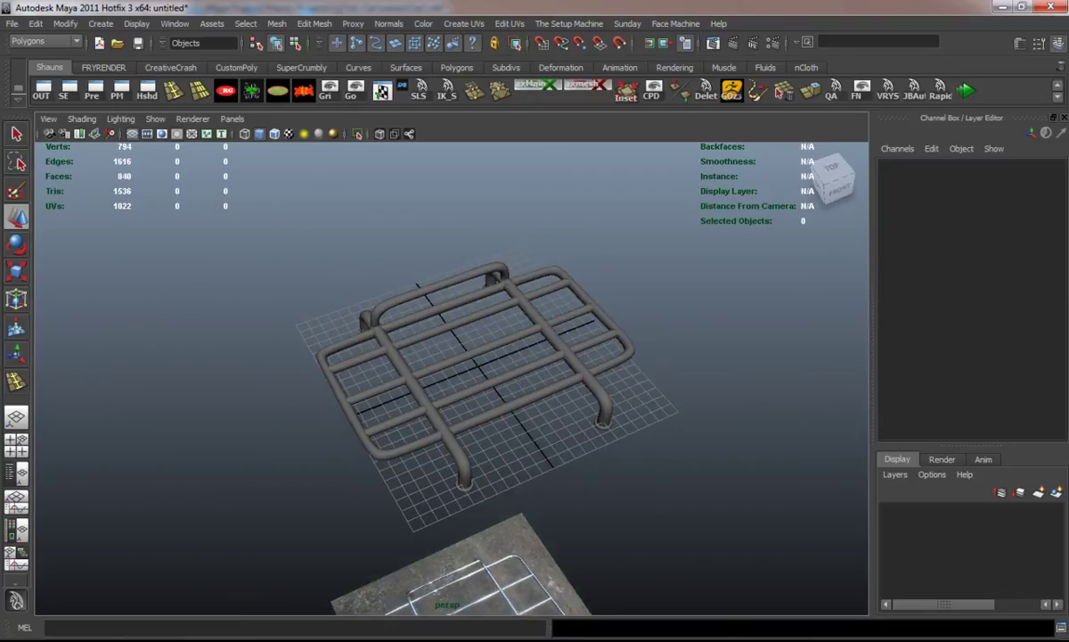